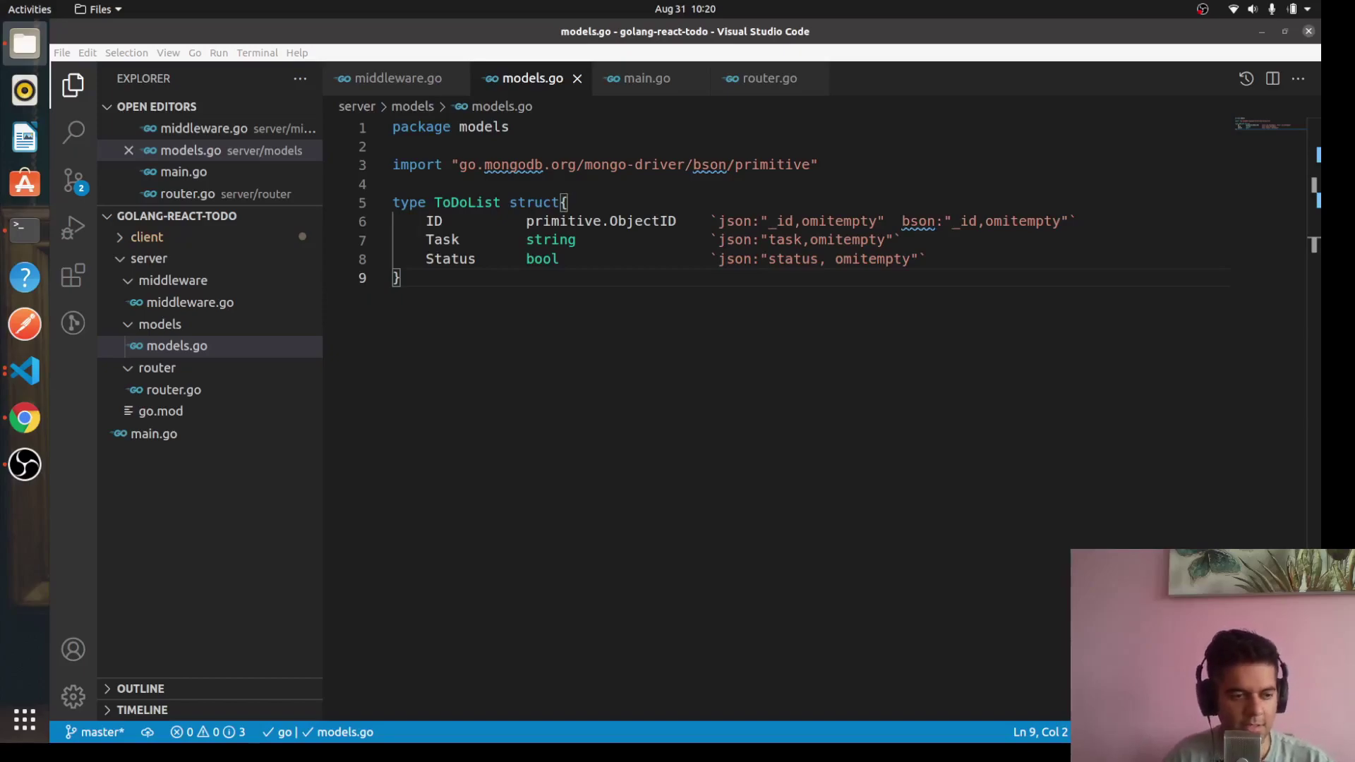
Step: Switch to router.go and declare package router at the top of the file
click(170, 370)
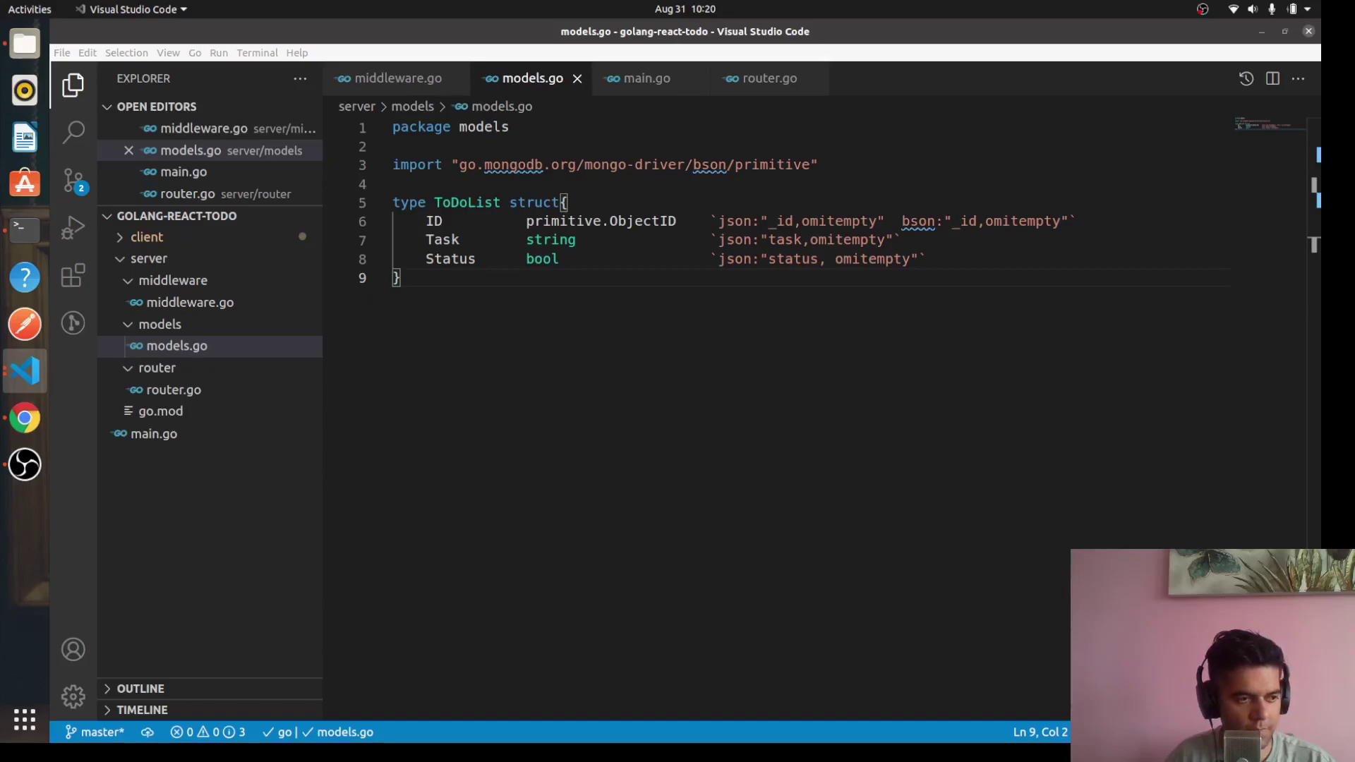
mouse_move(212, 396)
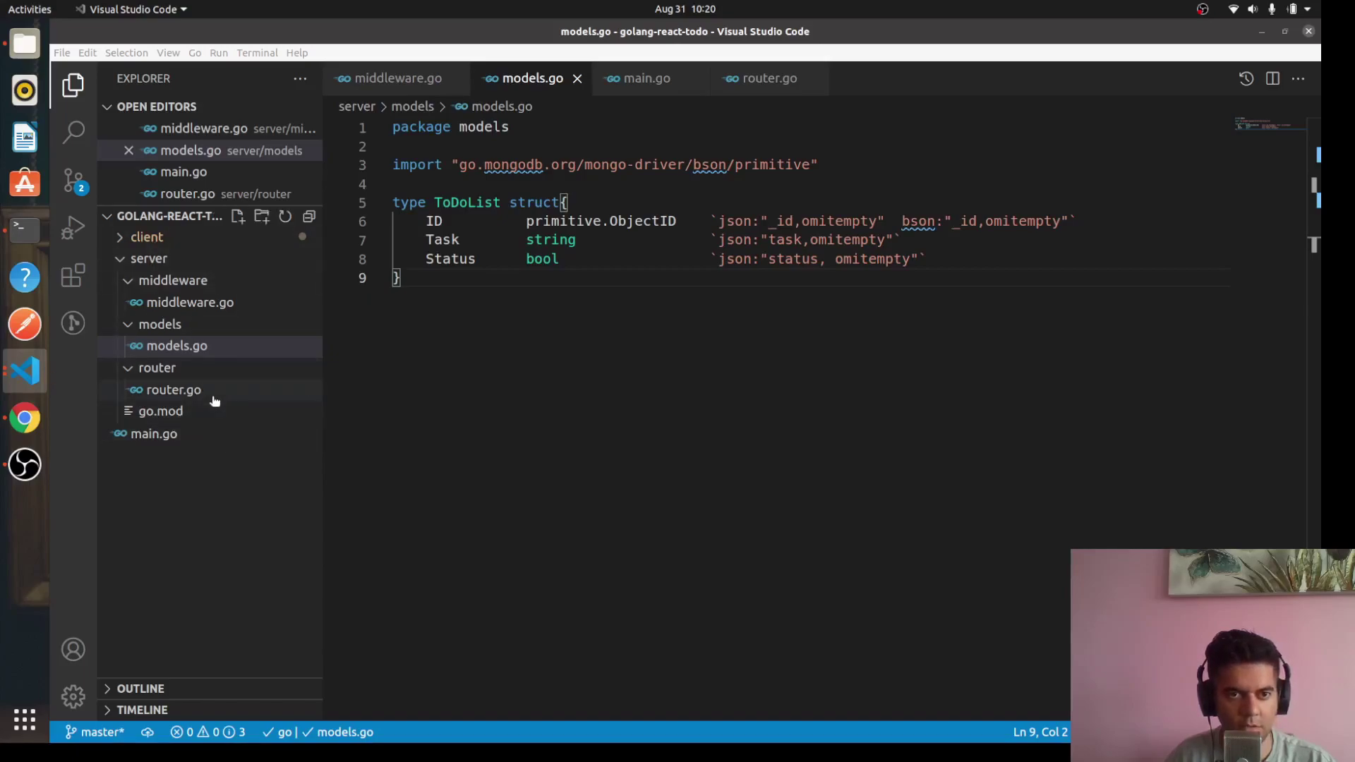
click(174, 390)
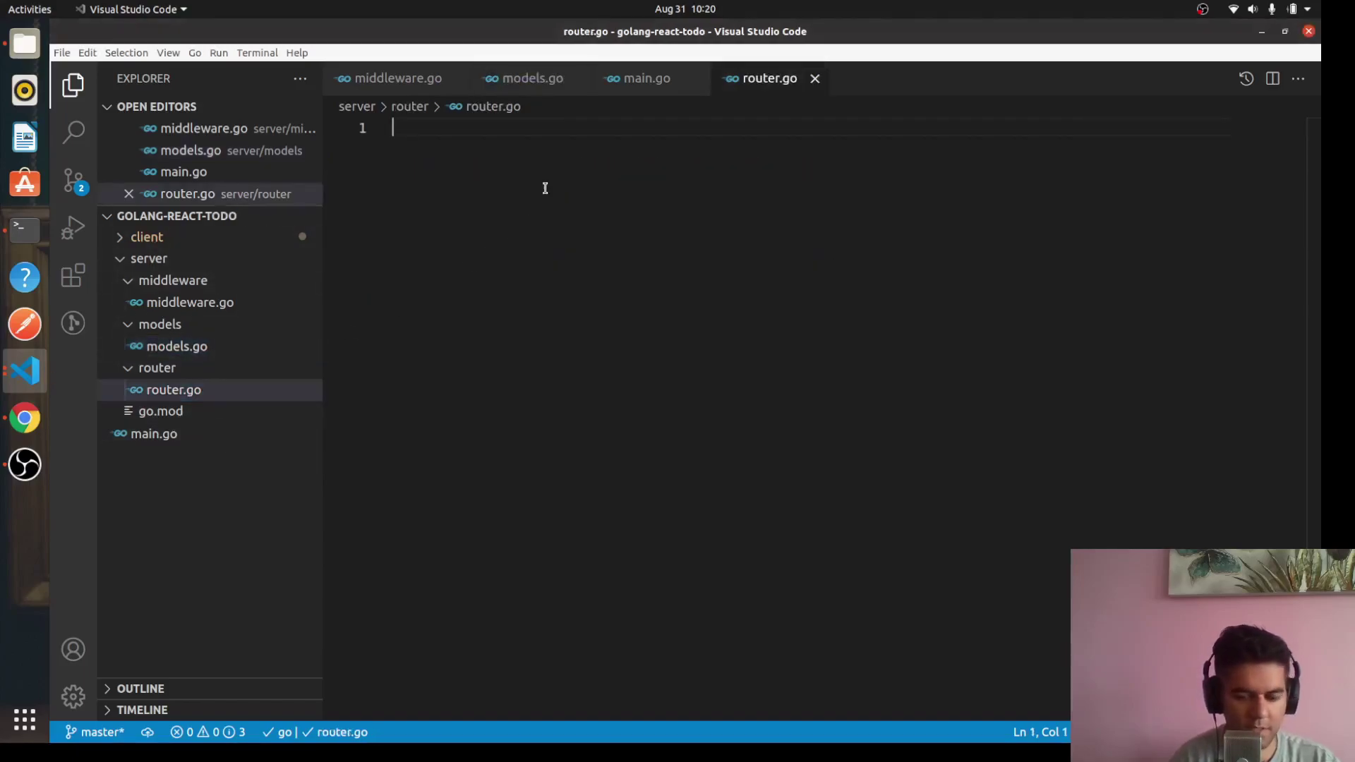
text(package router)
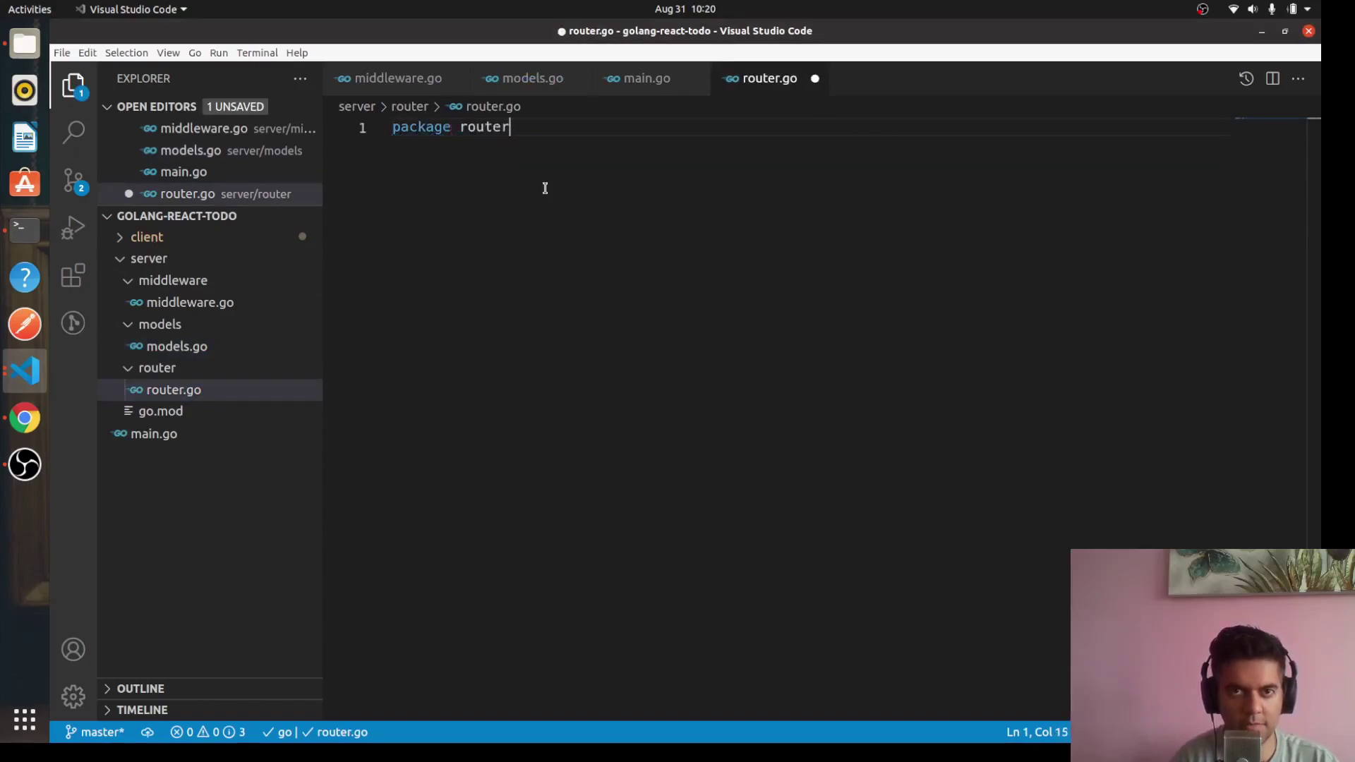
key(Return)
key(Return)
text(imp)
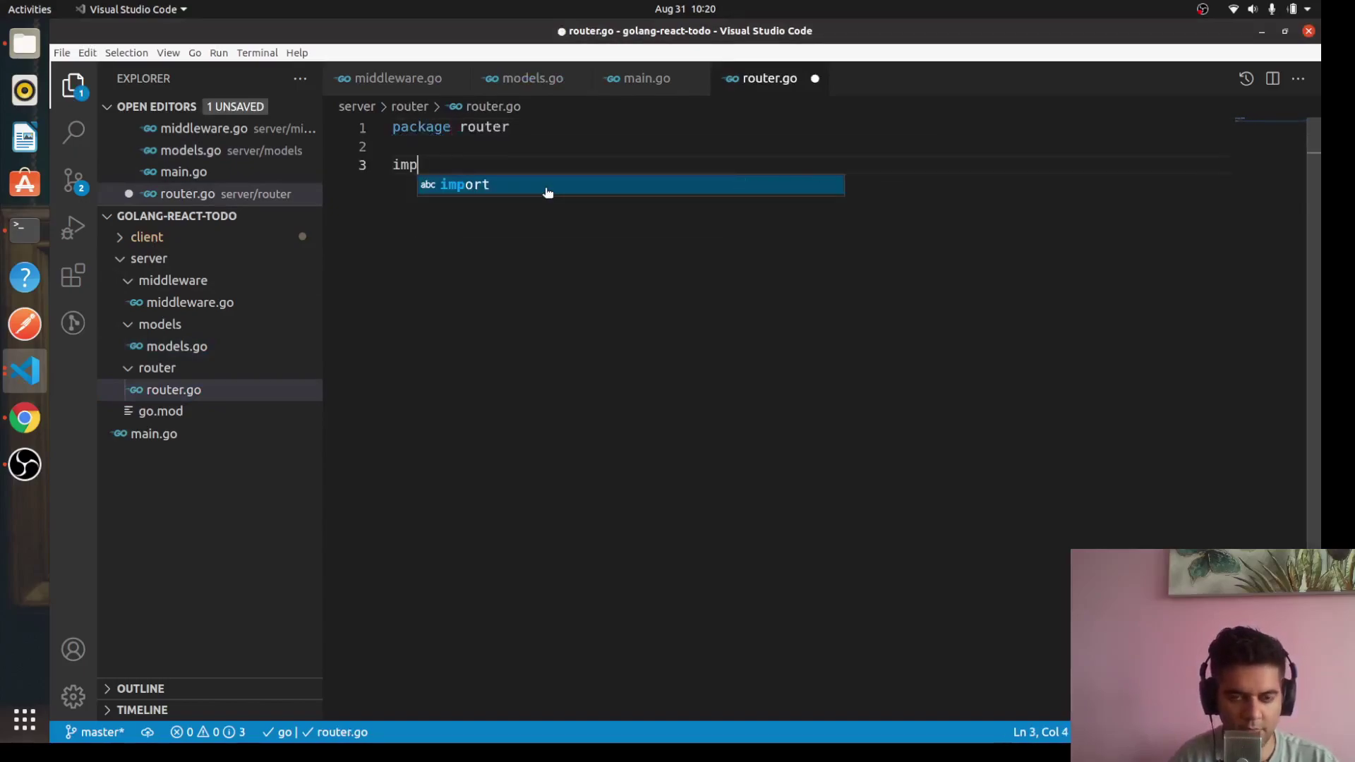
text(ort()
key(Return)
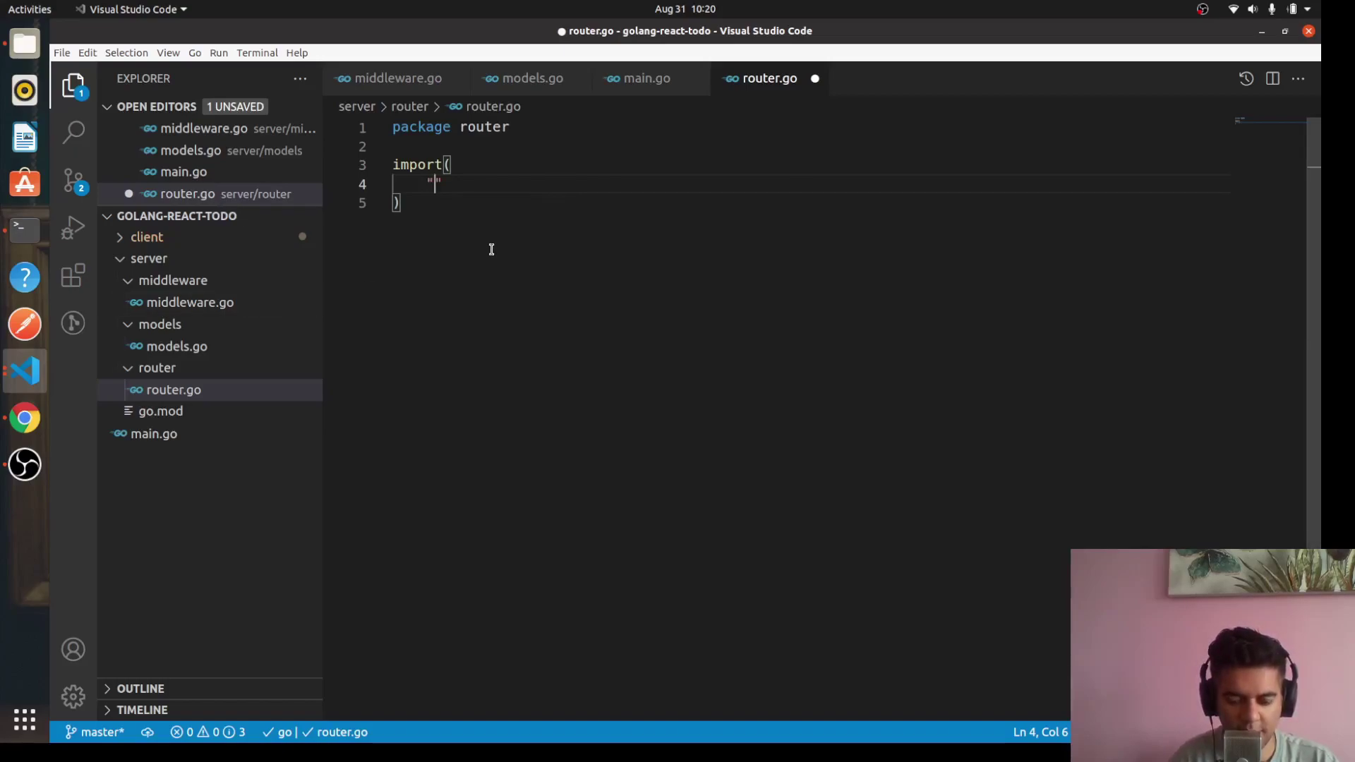
text(golang)
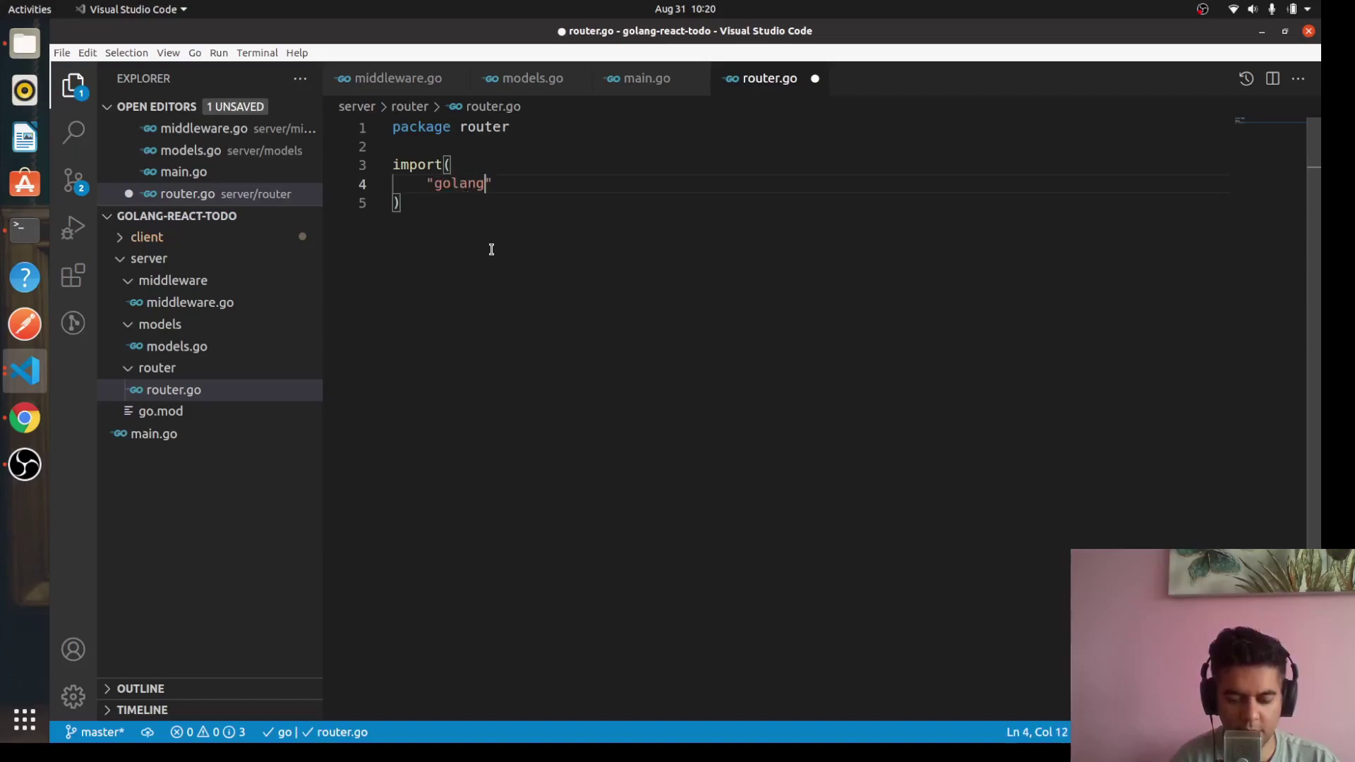
text(-react-t)
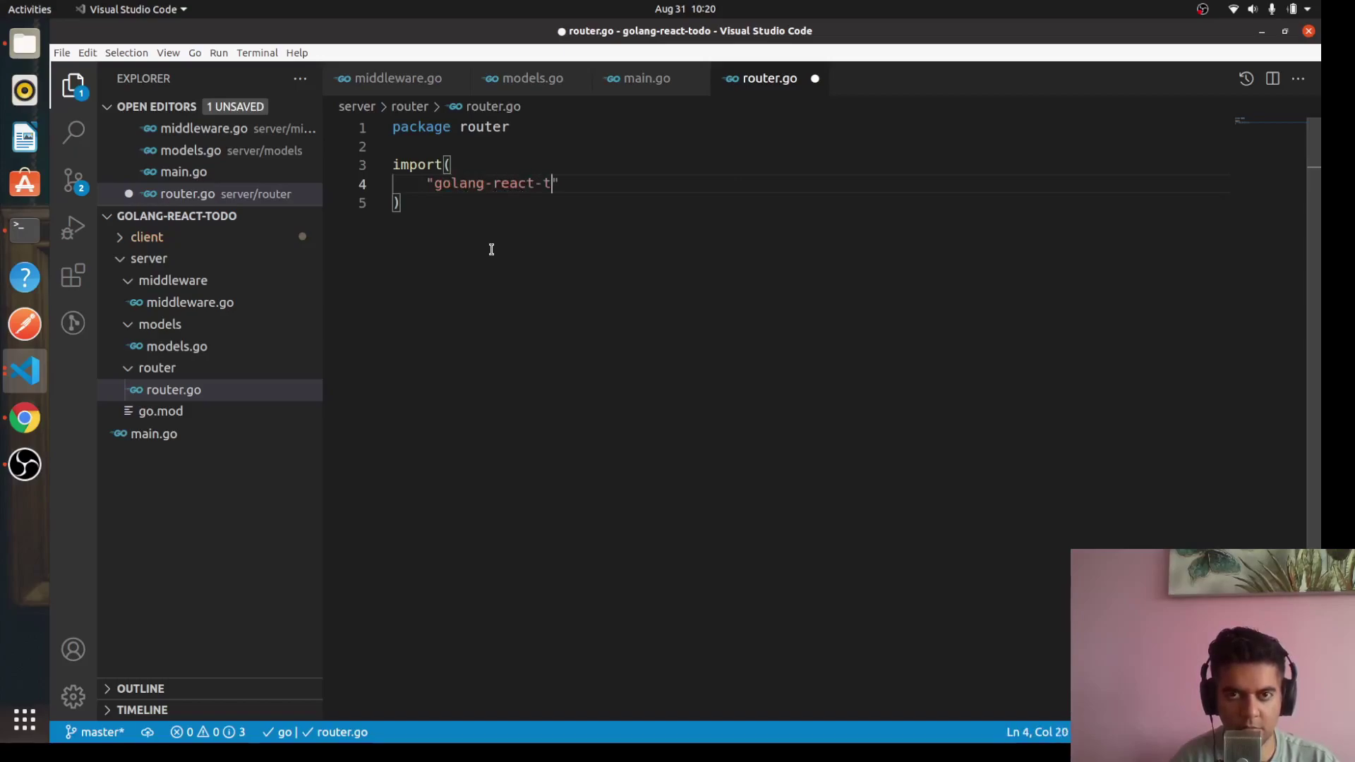
text(odo/mi)
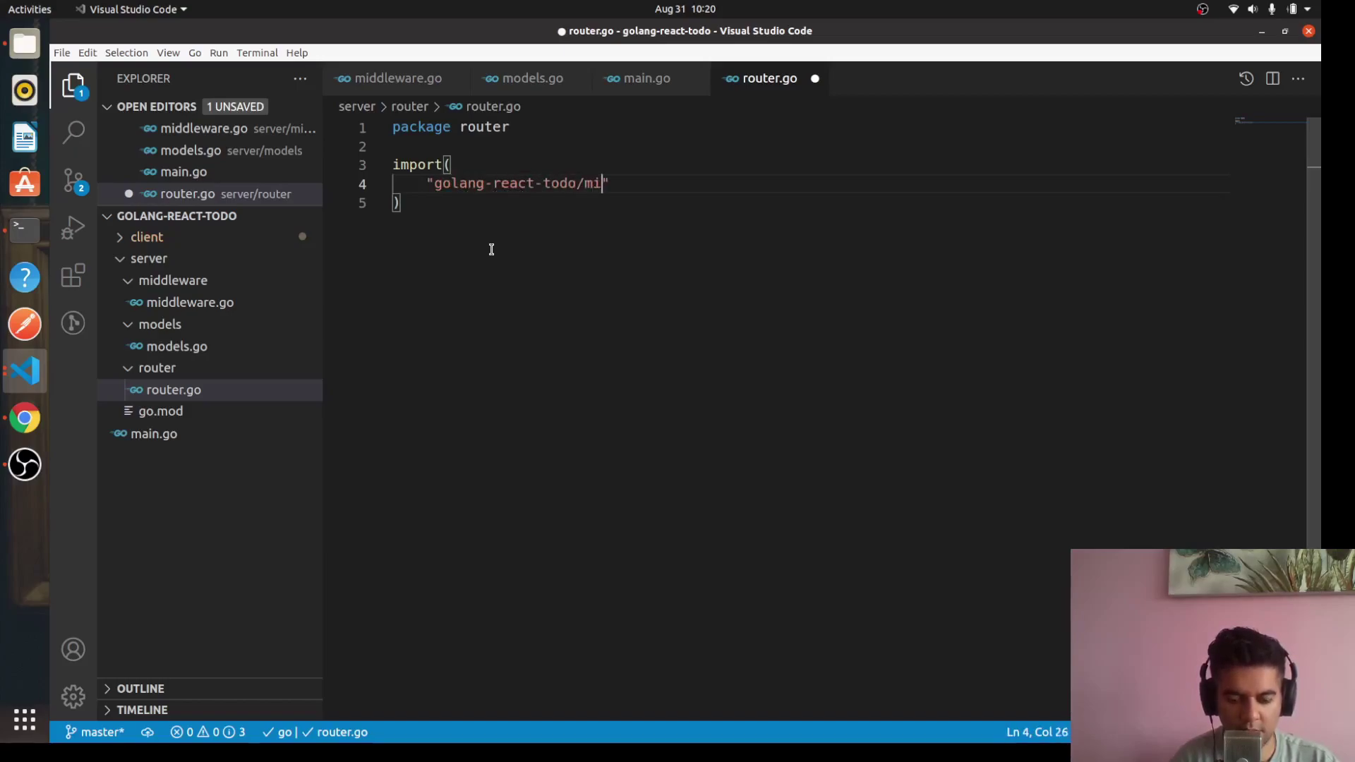
text(ddleware)
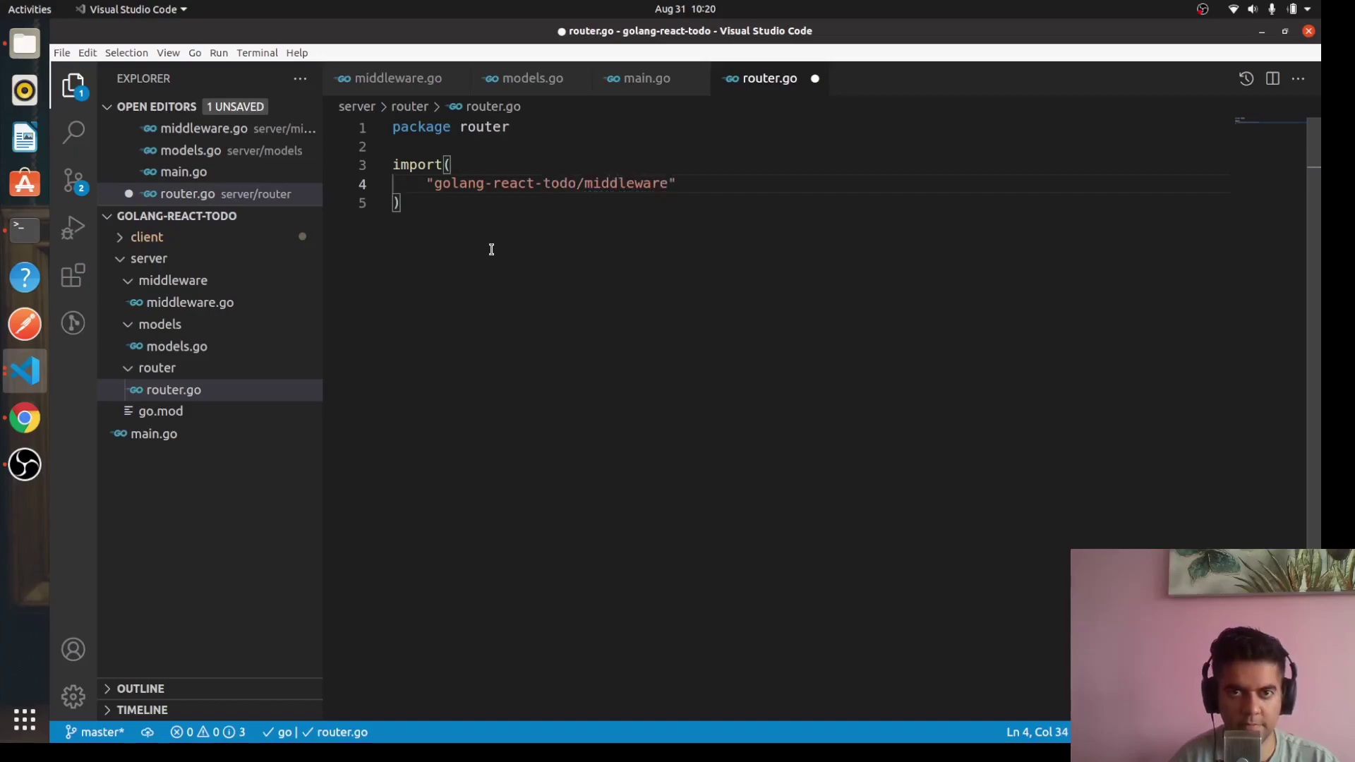
Step: Add an import block with golang-react-todo/middleware and github.com/gorilla/mux
key(Return)
text("github)
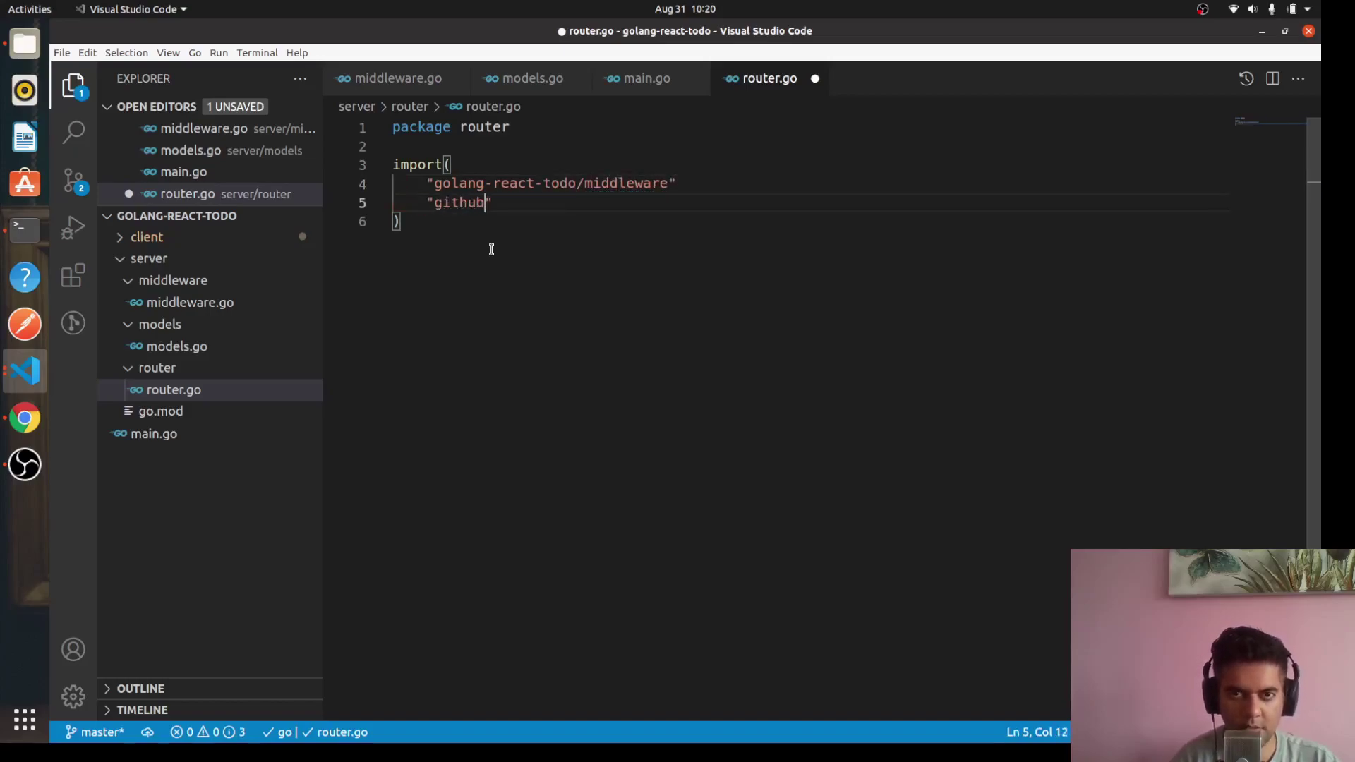
text(.com/goril)
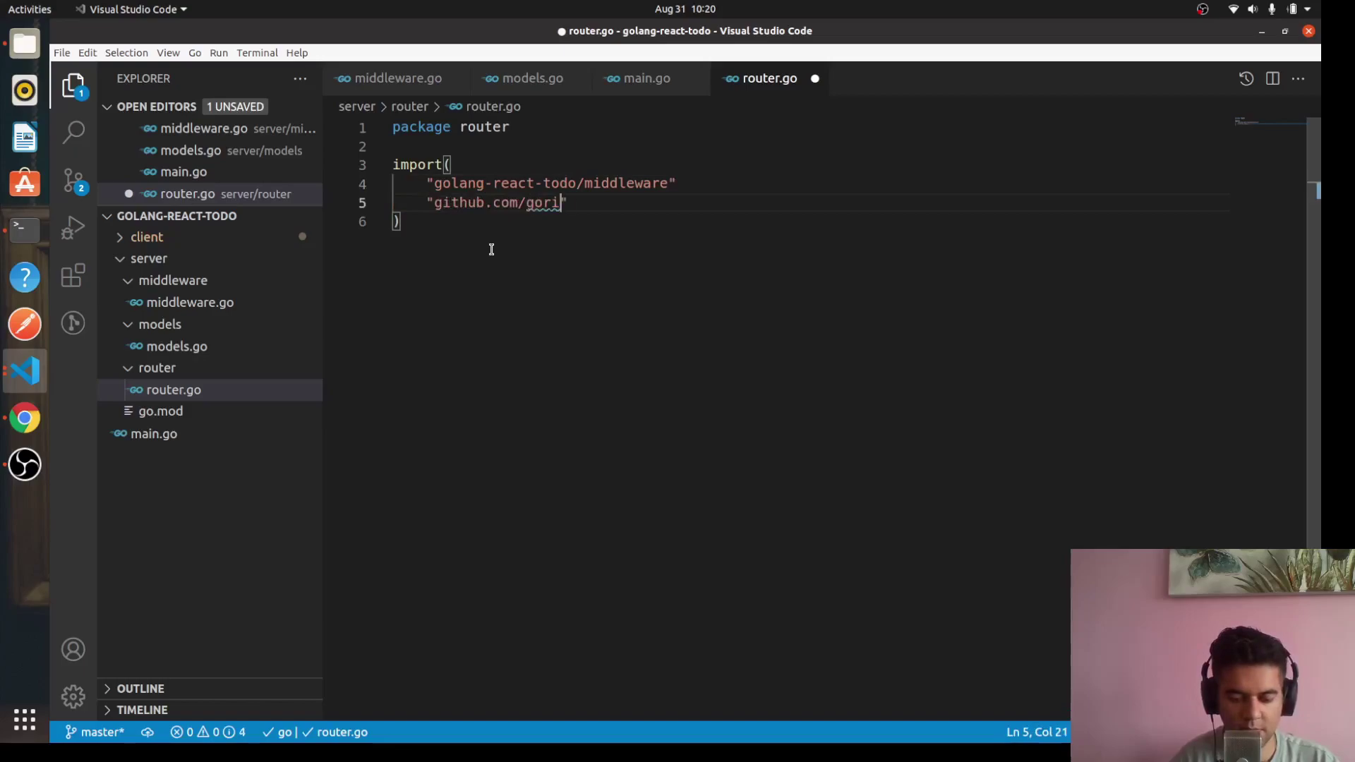
text(la/mu)
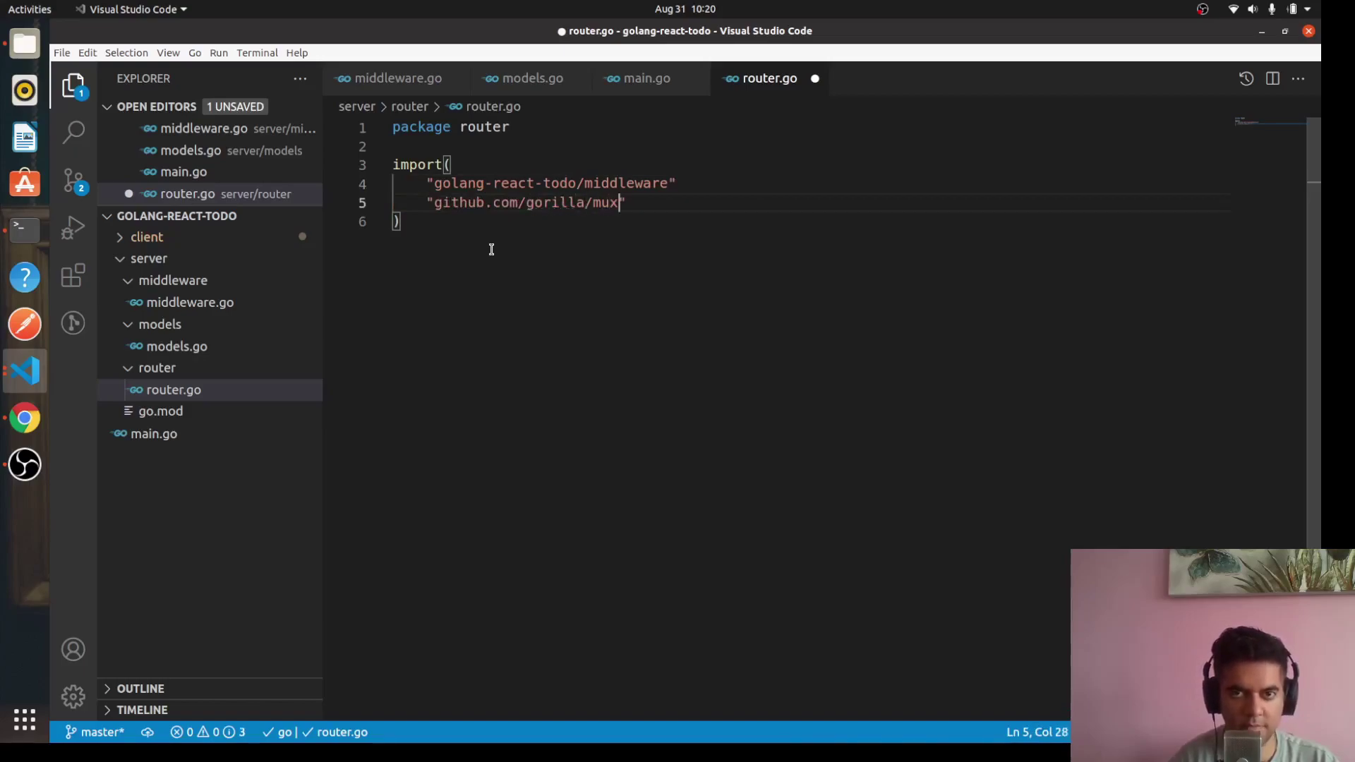
text(x)
key(Down)
key(Return)
key(Return)
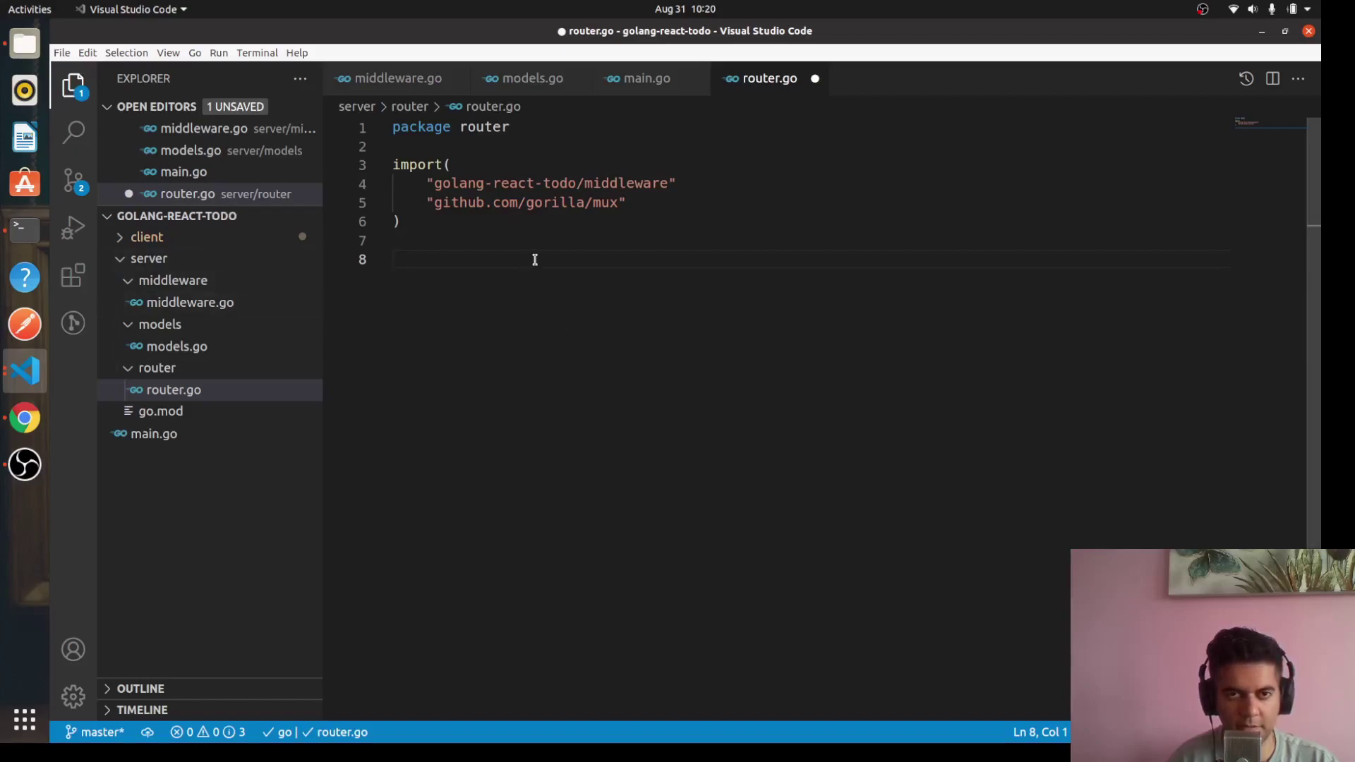
text(func )
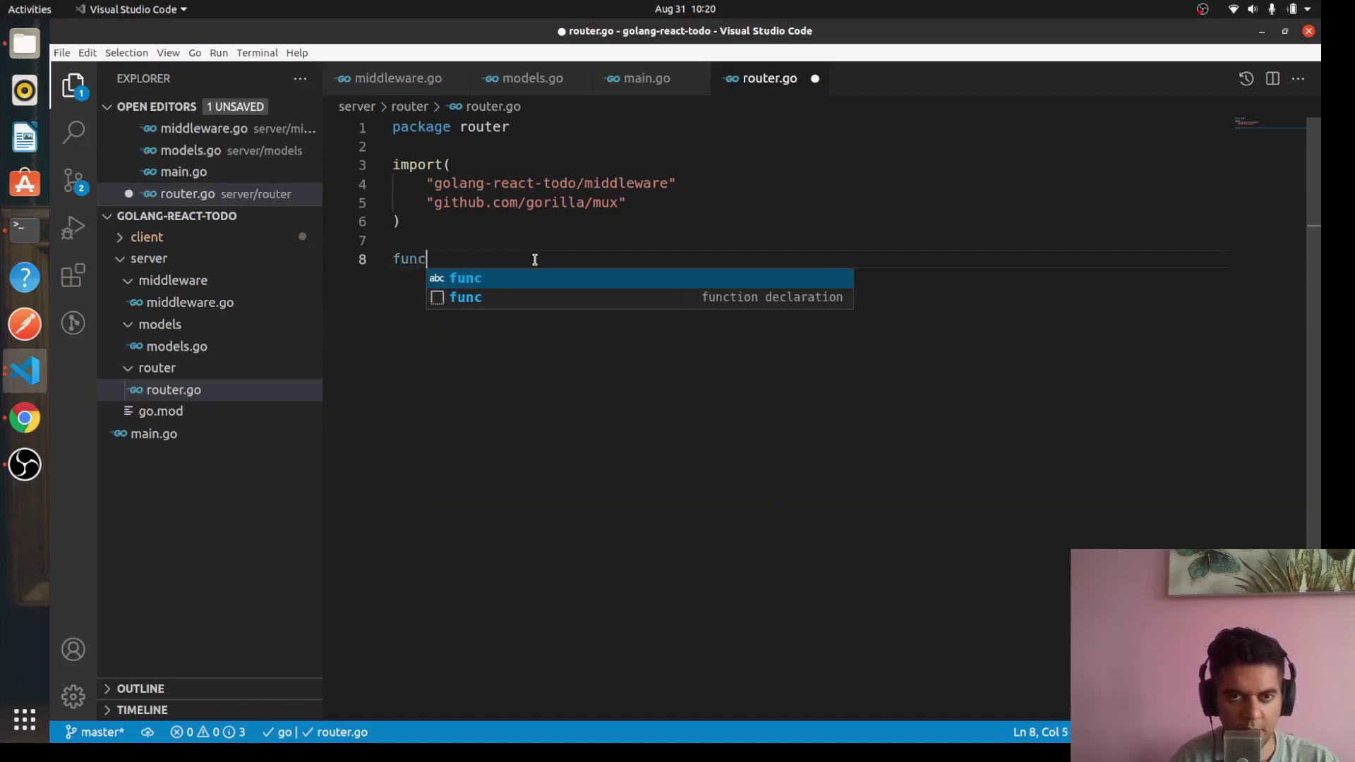
text(Roiu)
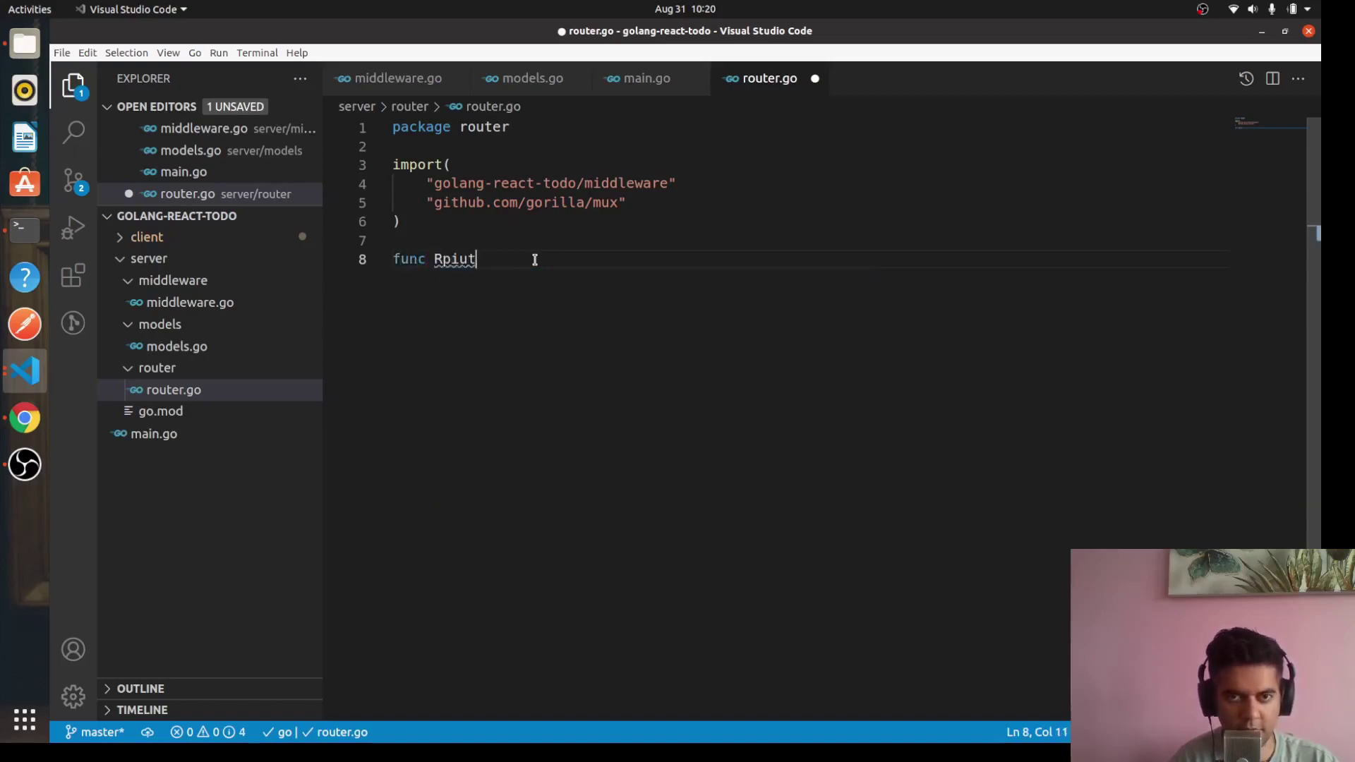
Step: Write func Router() *mux.Router whose body starts with router := mux.NewRouter()
key(BackSpace)
key(BackSpace)
text(uter())
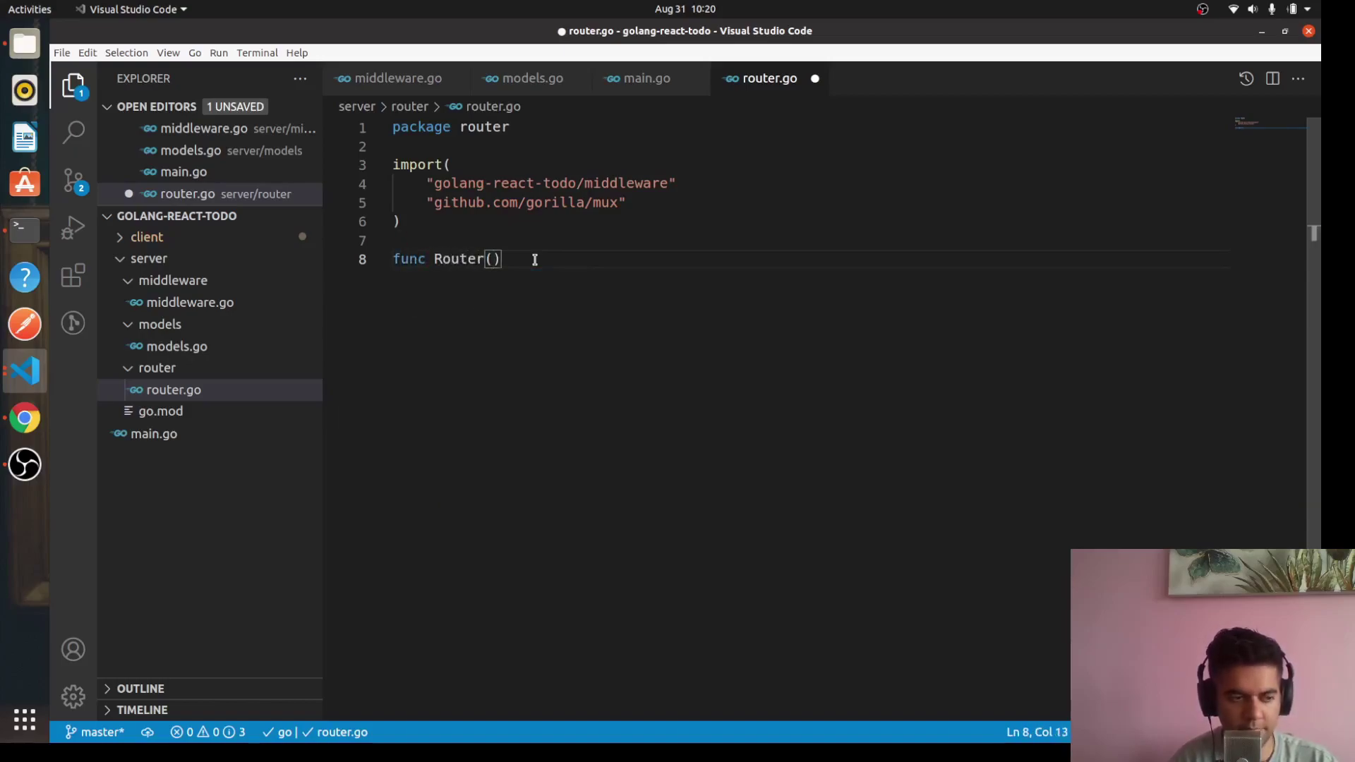
text( *m)
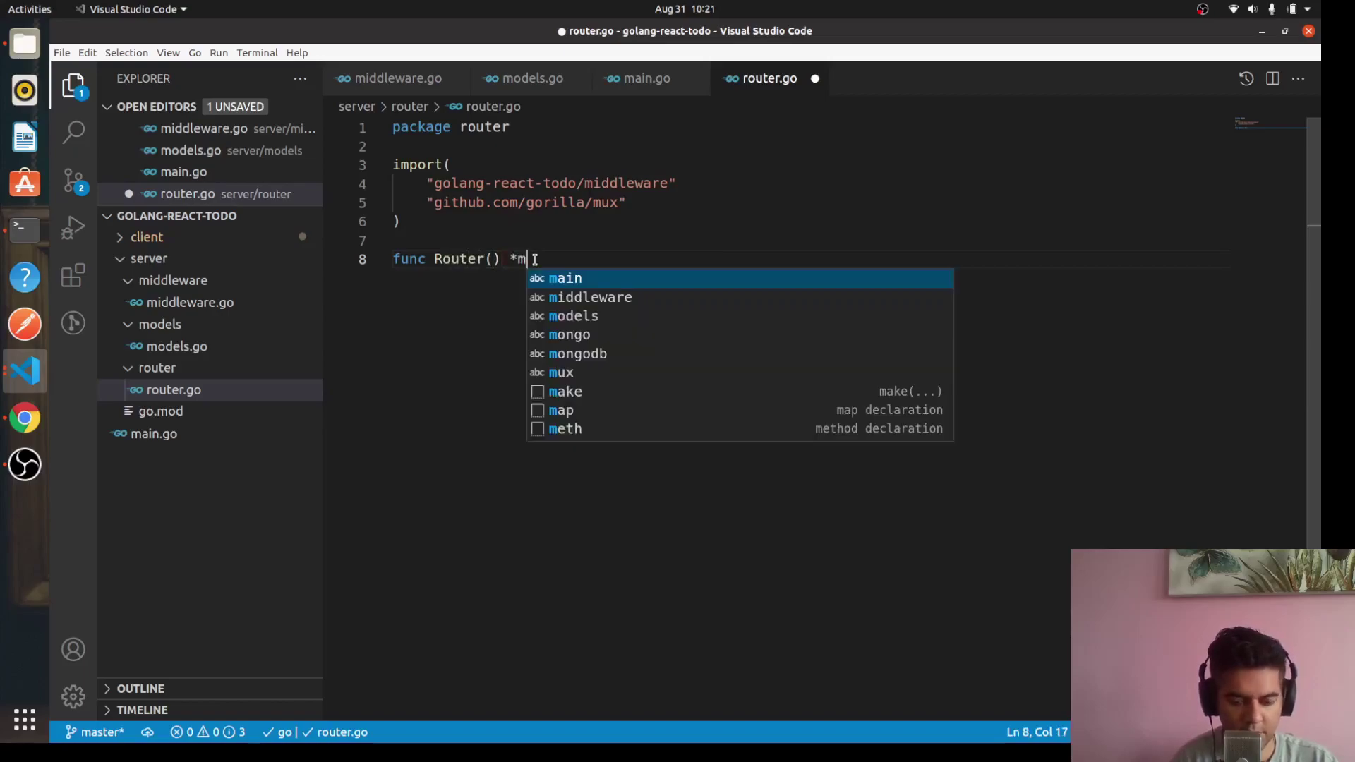
text(ux.Router{)
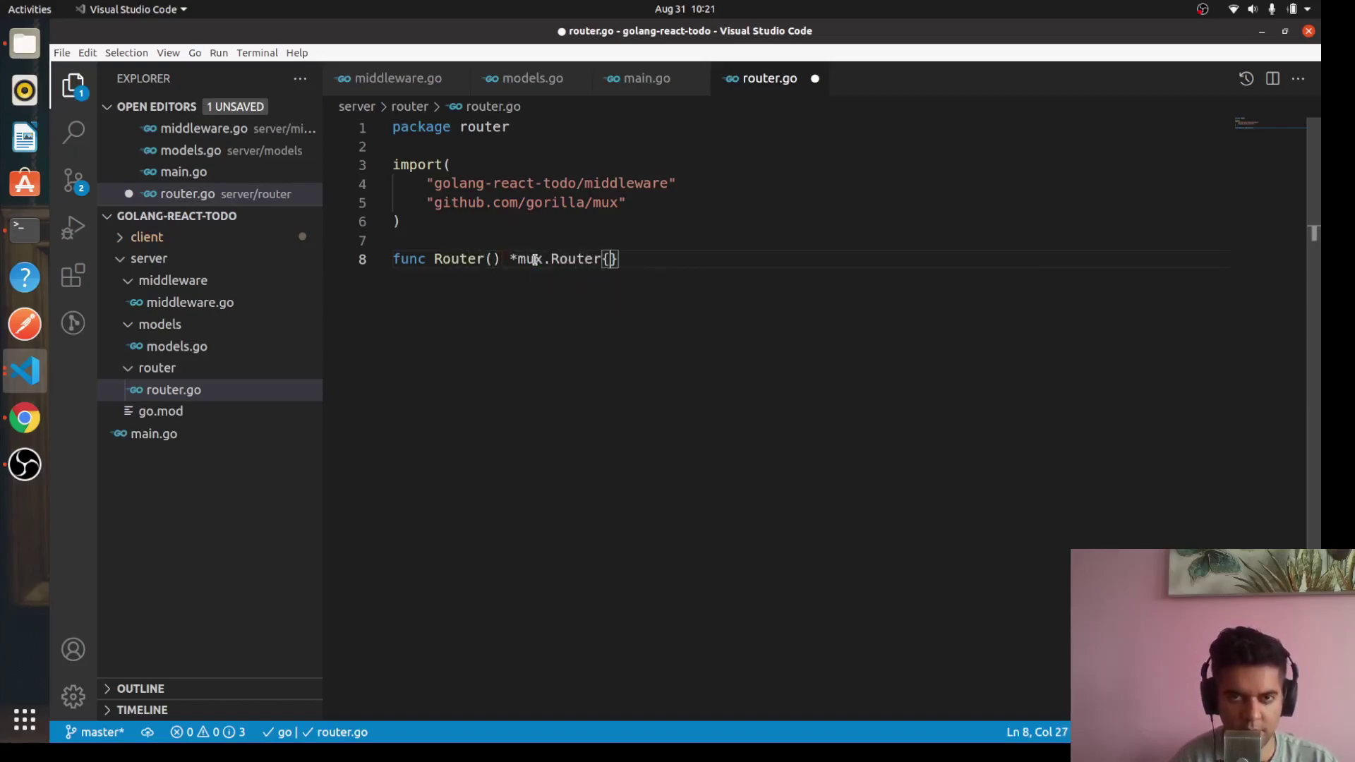
key(Return)
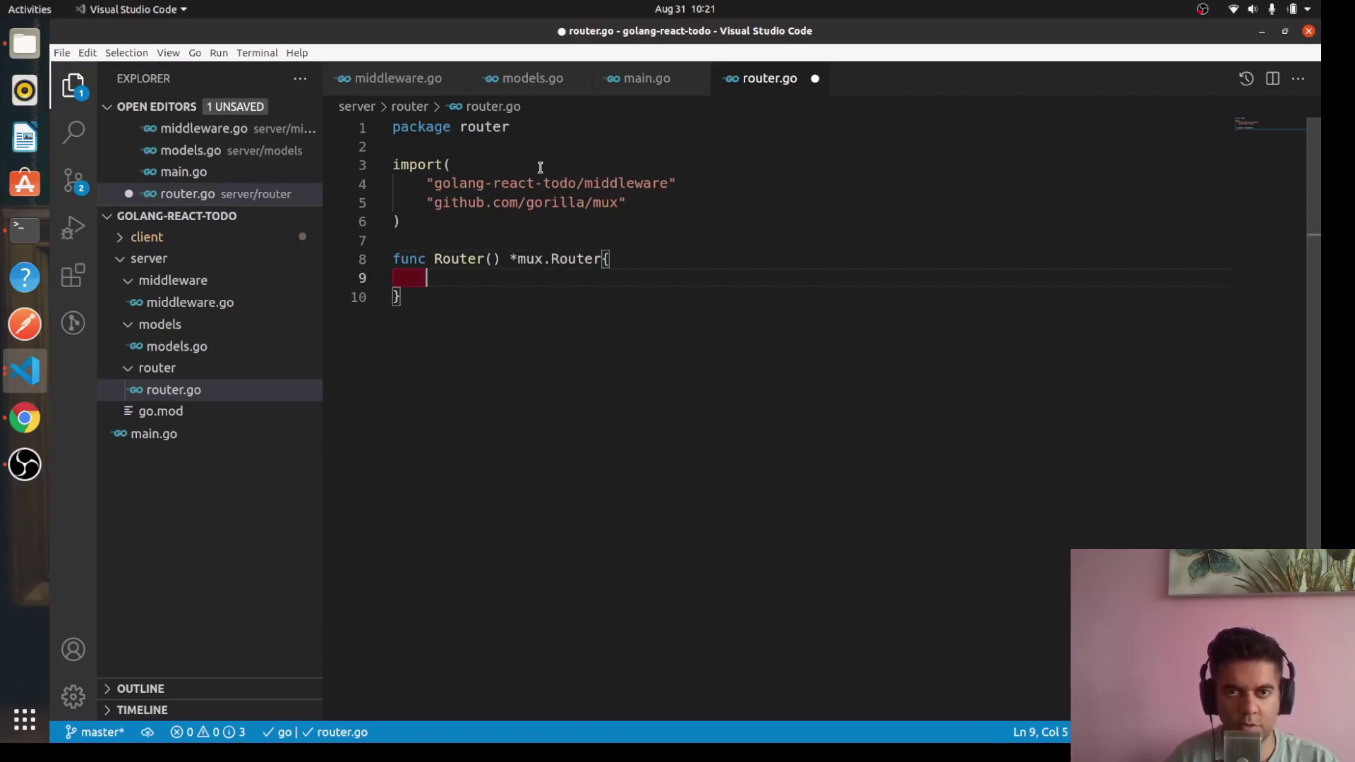
drag(594, 201, 615, 201)
drag(517, 258, 609, 259)
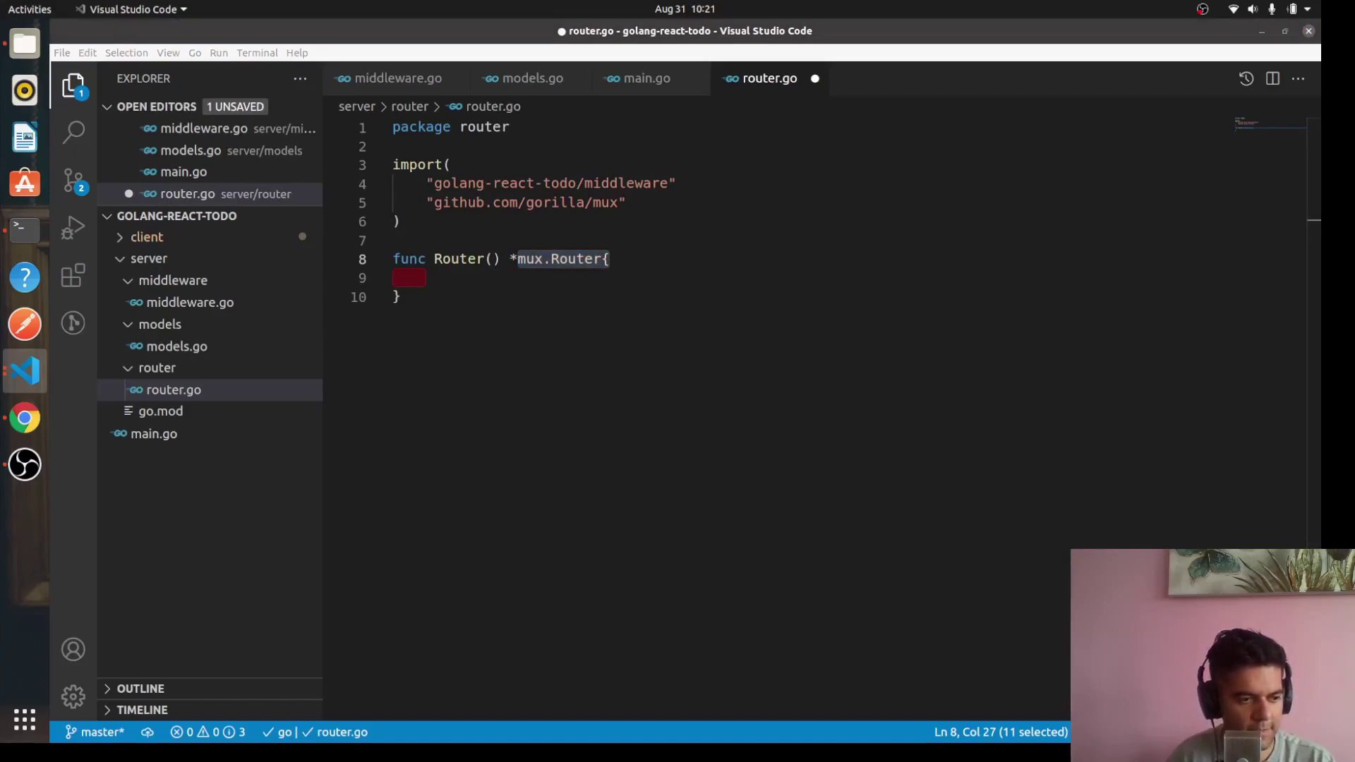
click(450, 280)
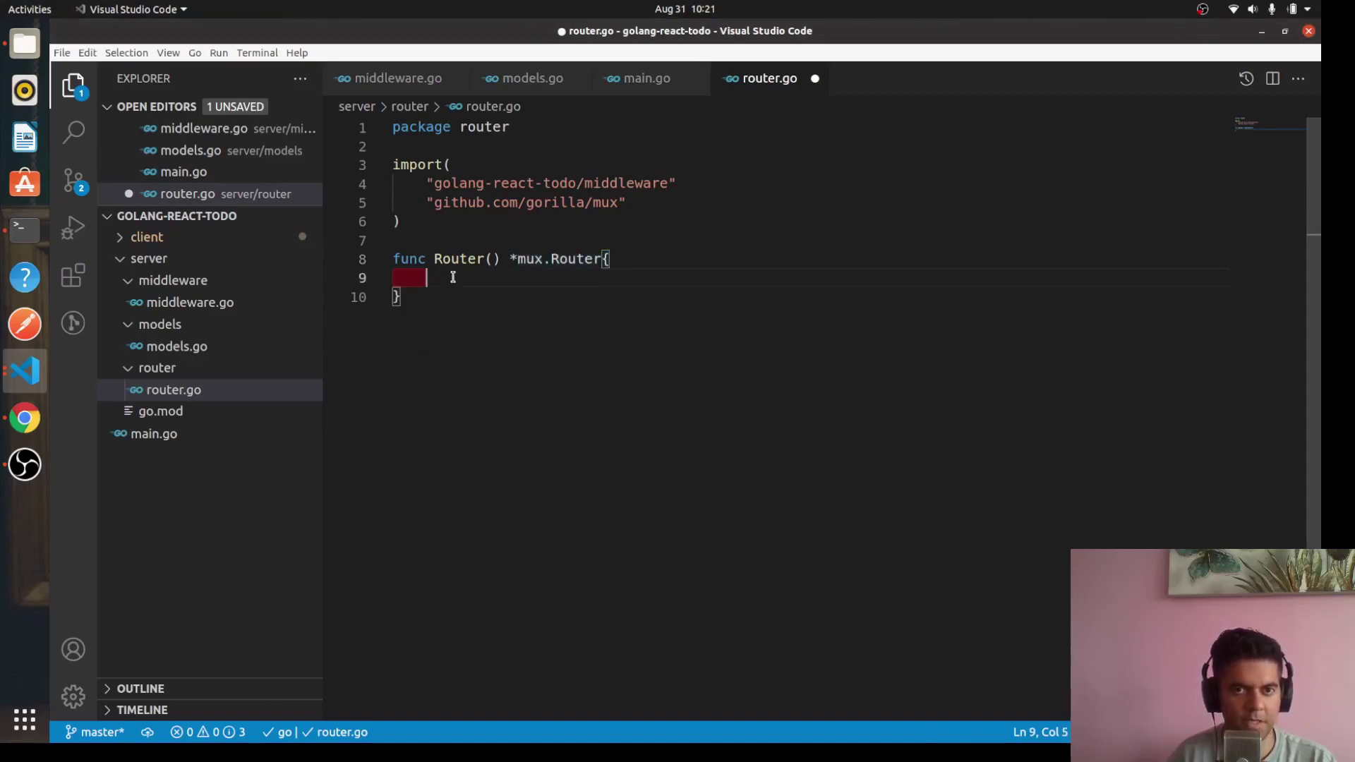
key(Return)
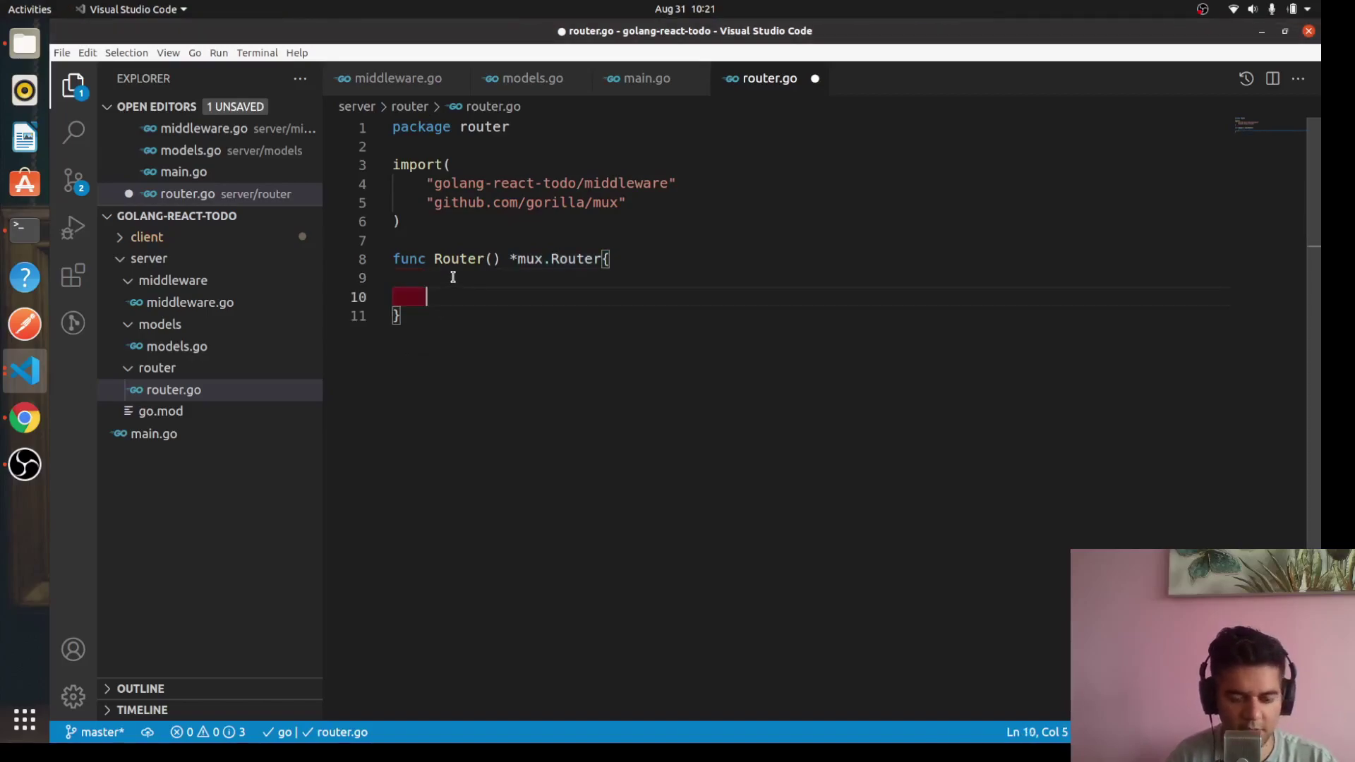
text(router := )
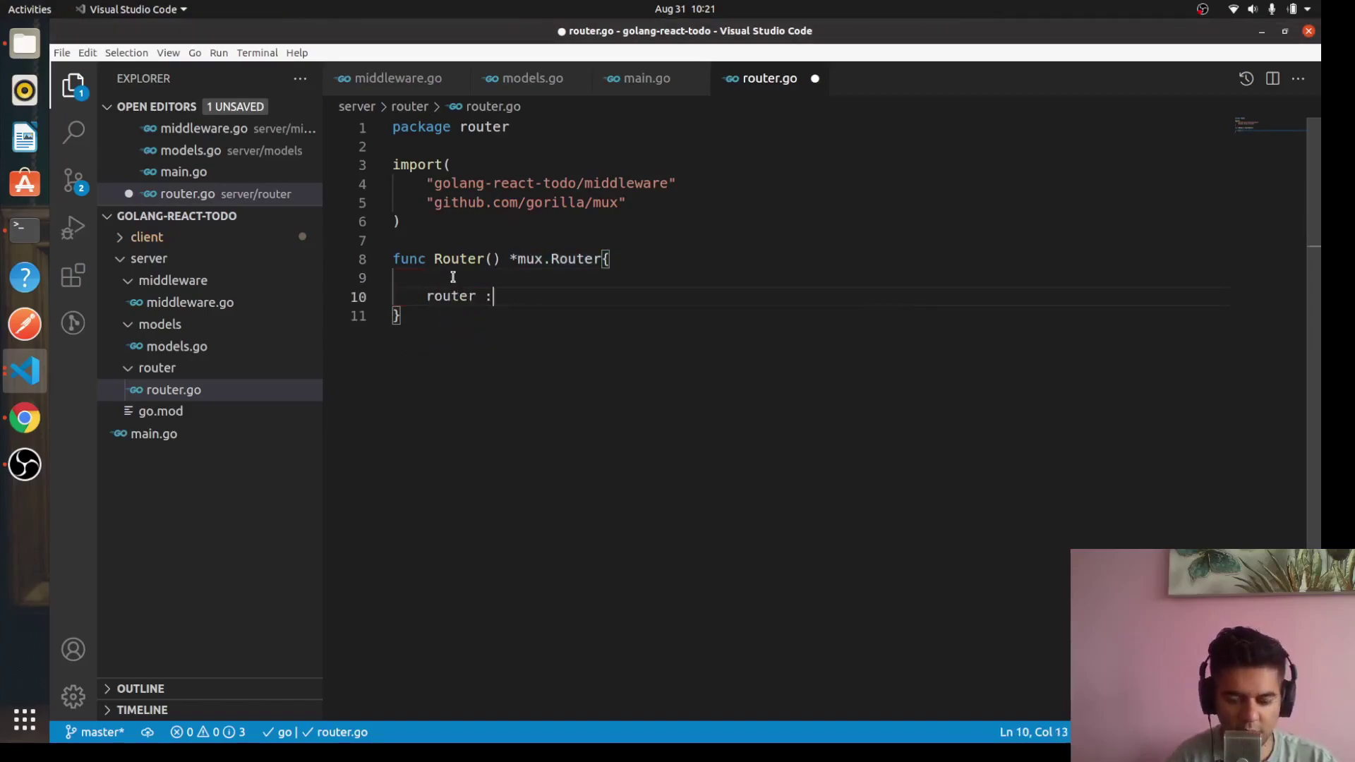
text(mux.)
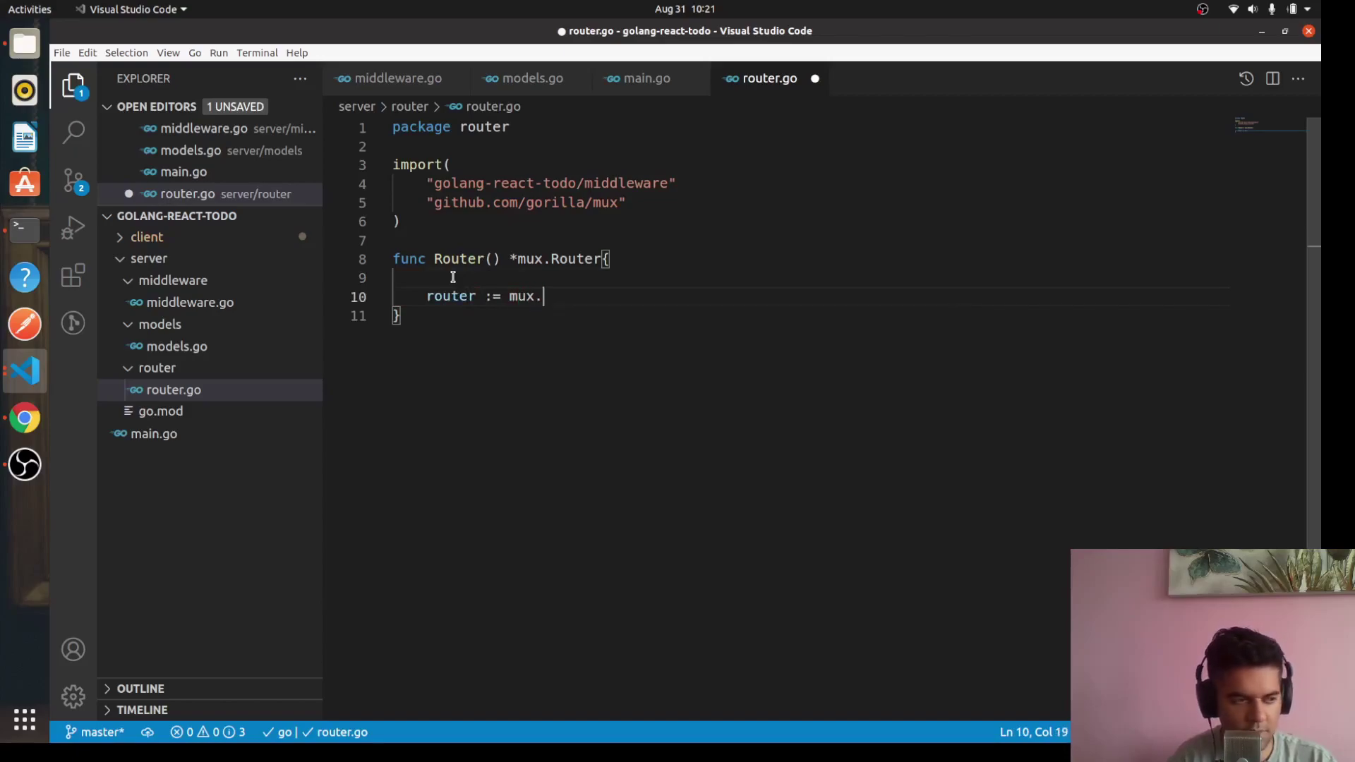
text(NewRou)
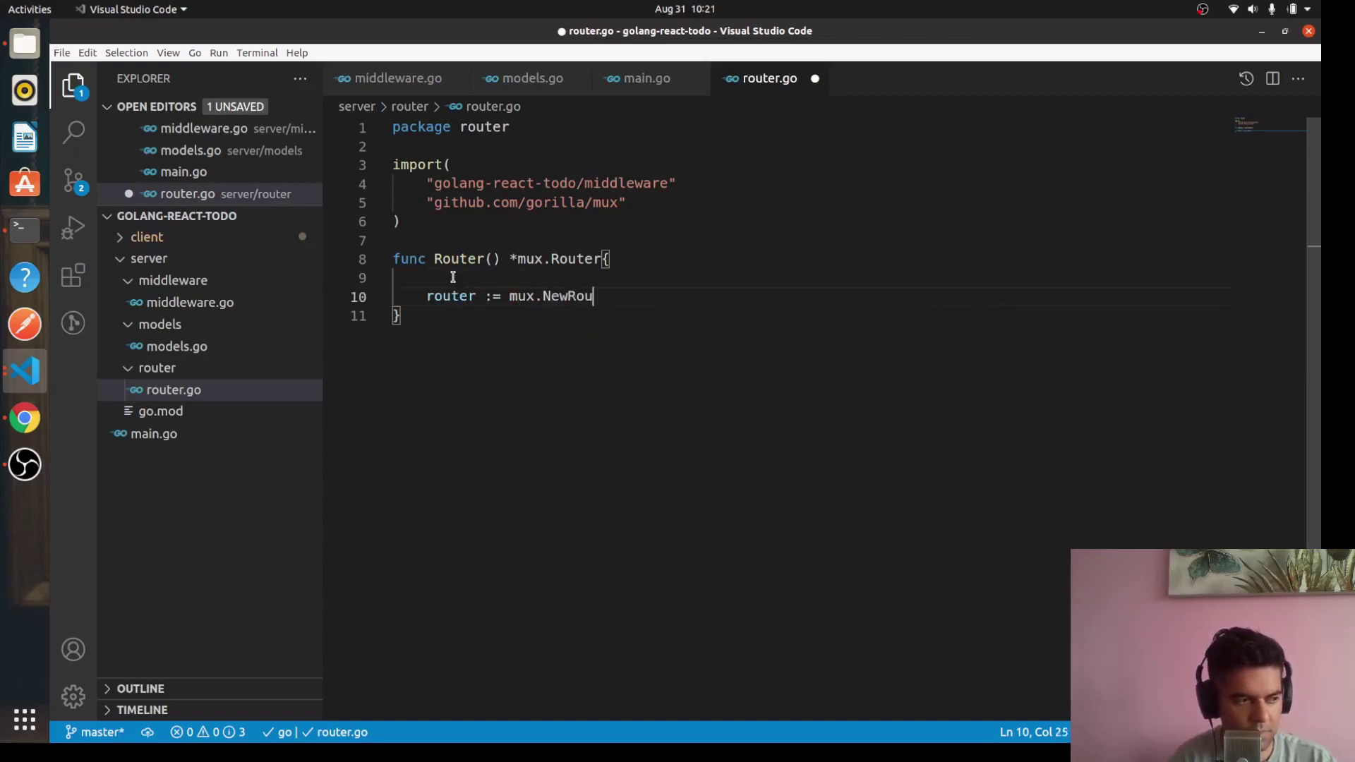
text(ter())
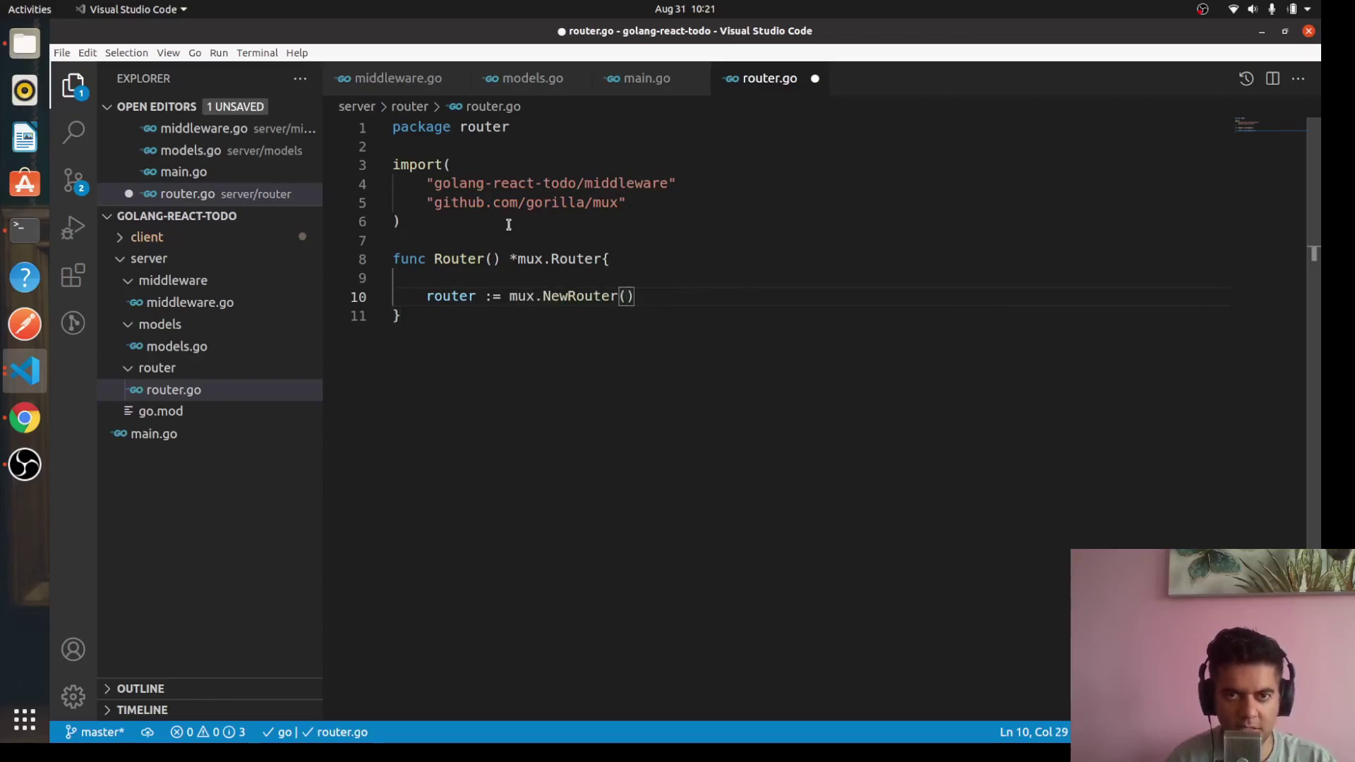
Step: Review the r := router.Router() call on line 11 of main.go
double_click(456, 259)
click(399, 77)
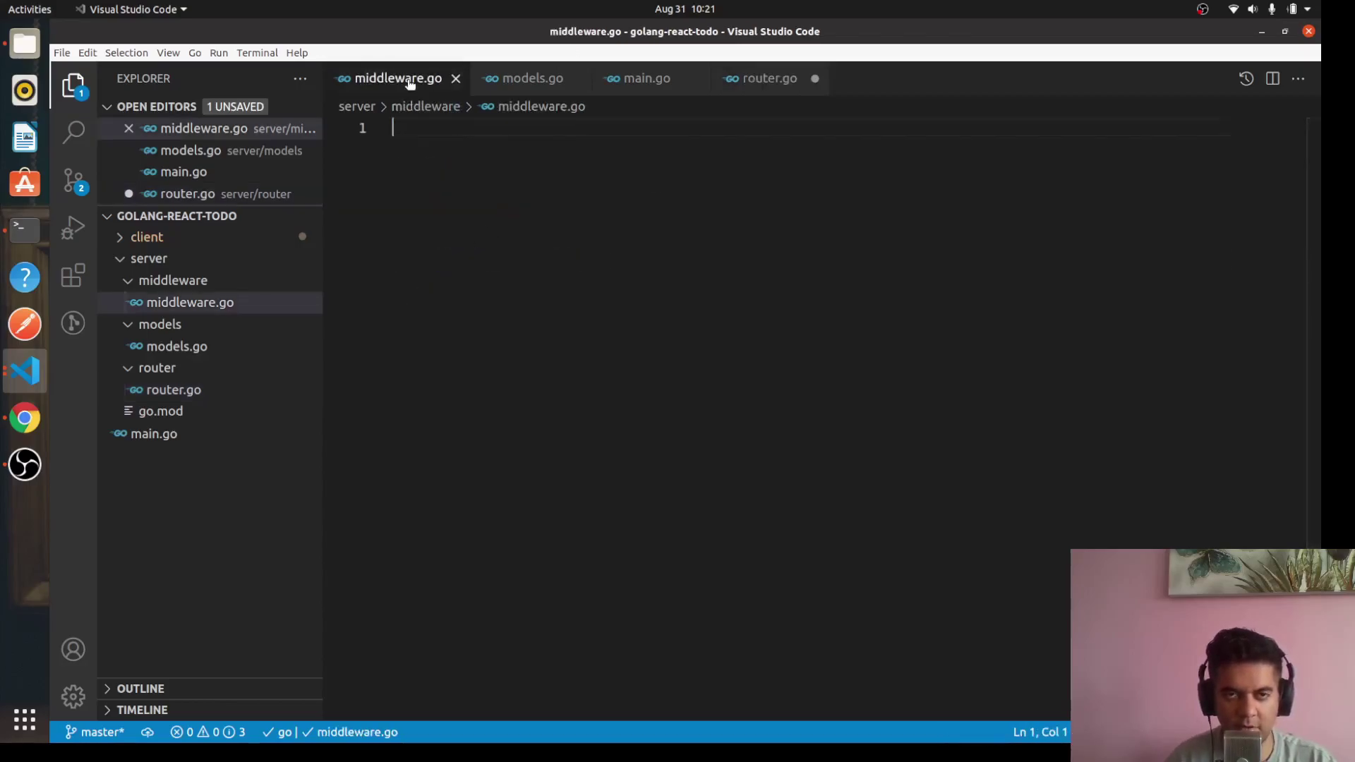
click(647, 77)
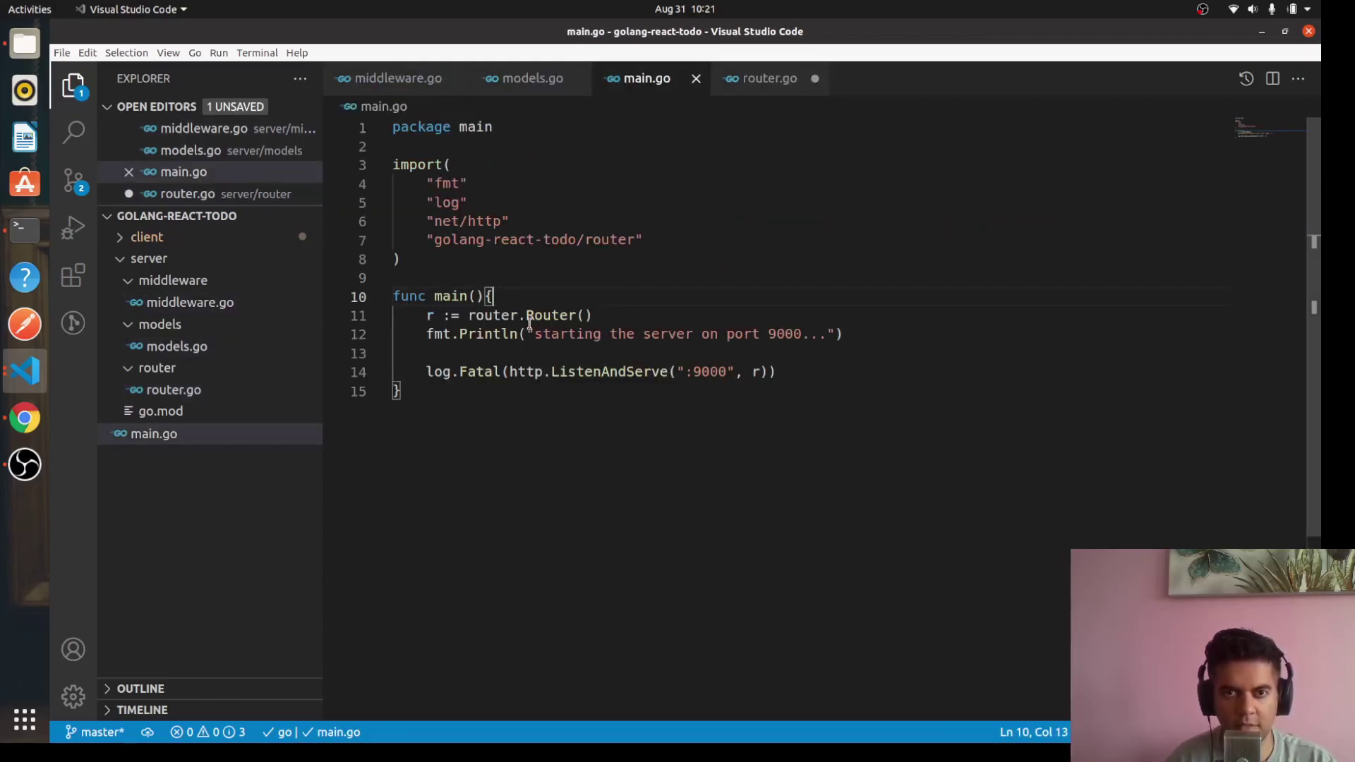
drag(513, 316, 494, 316)
triple_click(499, 315)
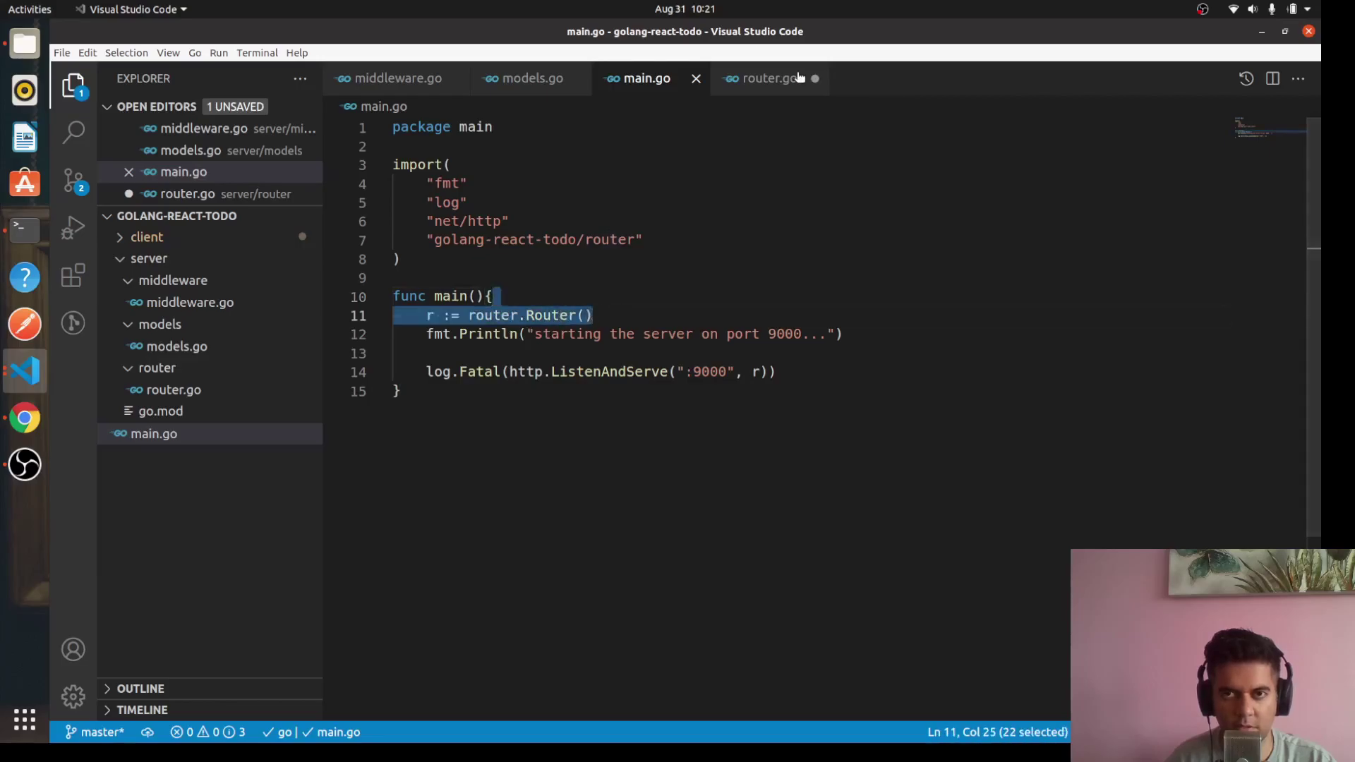
Step: Re-select the Router name in main.go, then return to router.go
key(ctrl+Tab)
click(647, 78)
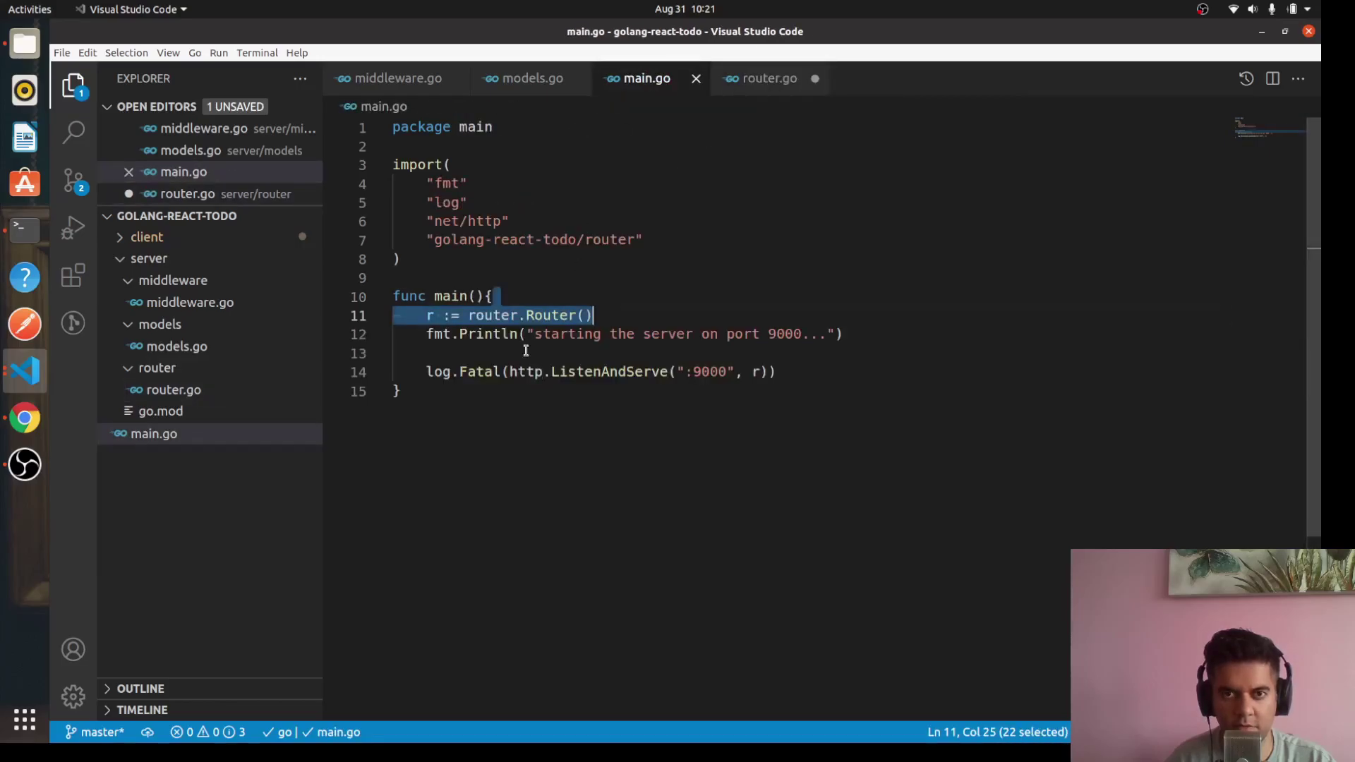
drag(469, 316, 516, 315)
double_click(550, 316)
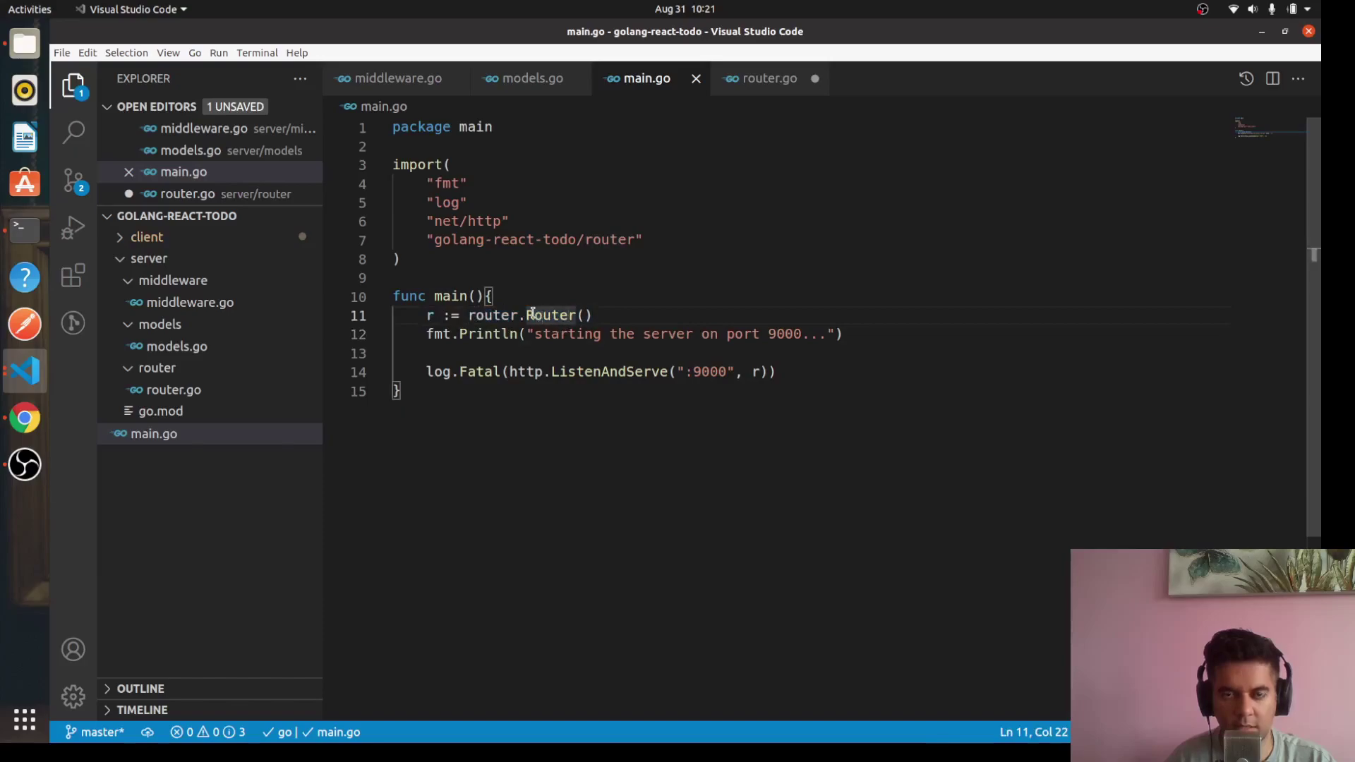
click(770, 78)
Step: Add return router at the end of the function and start a router.HandleFunc call above it
click(687, 315)
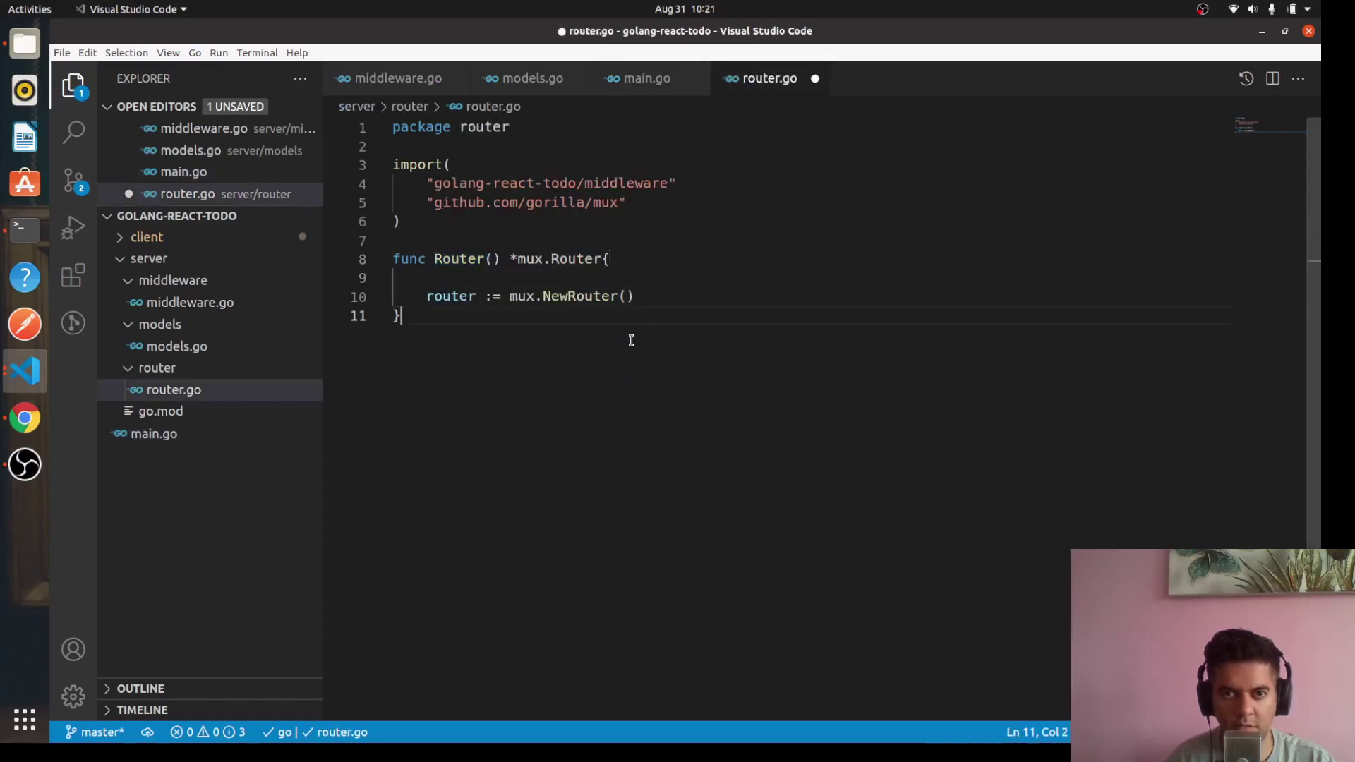
click(687, 277)
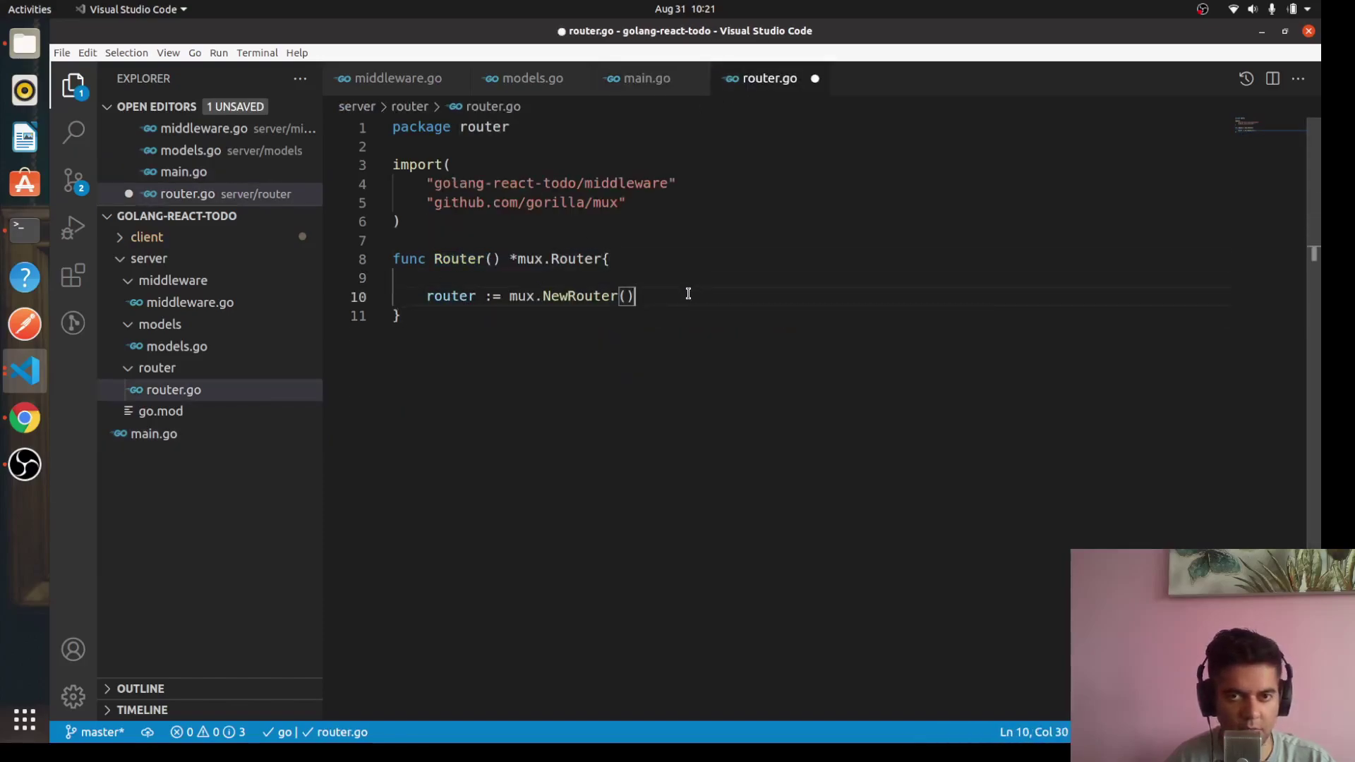
key(Return)
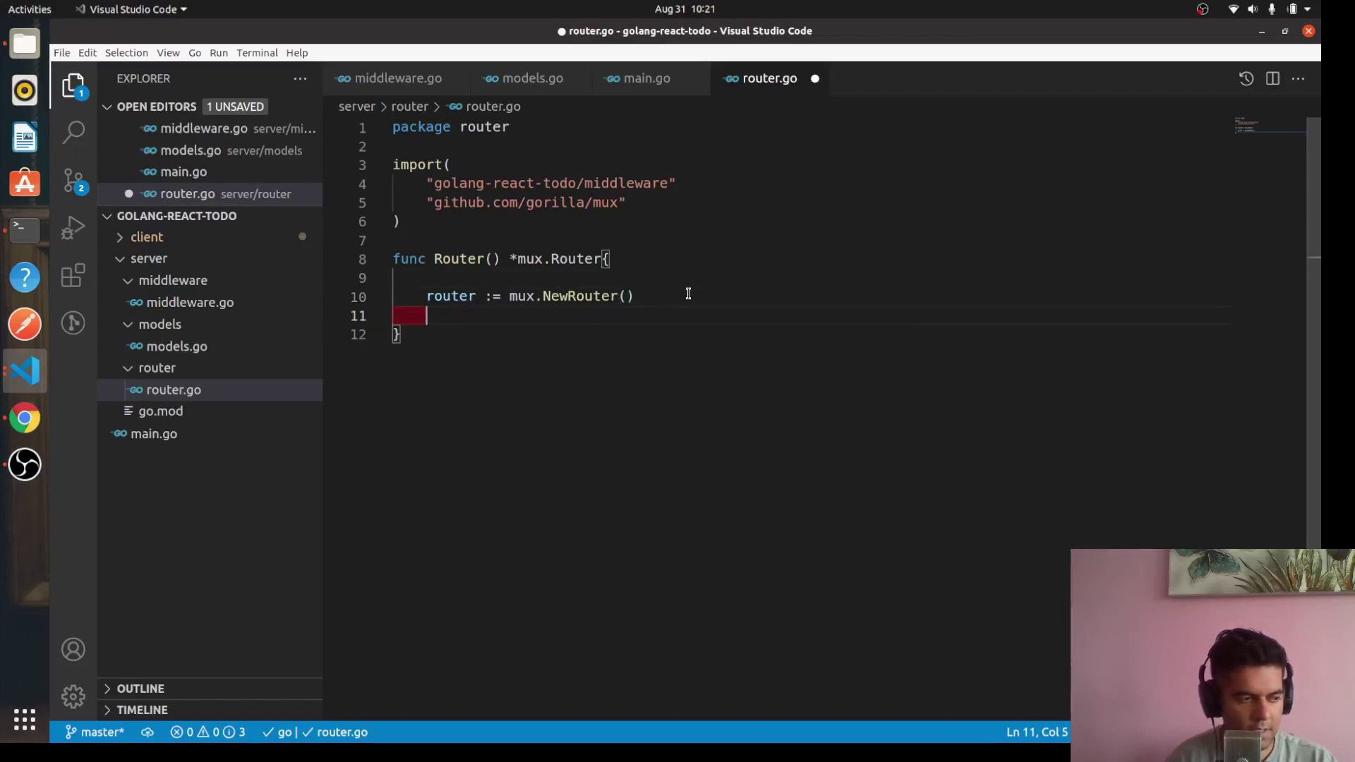
key(Return)
text(return )
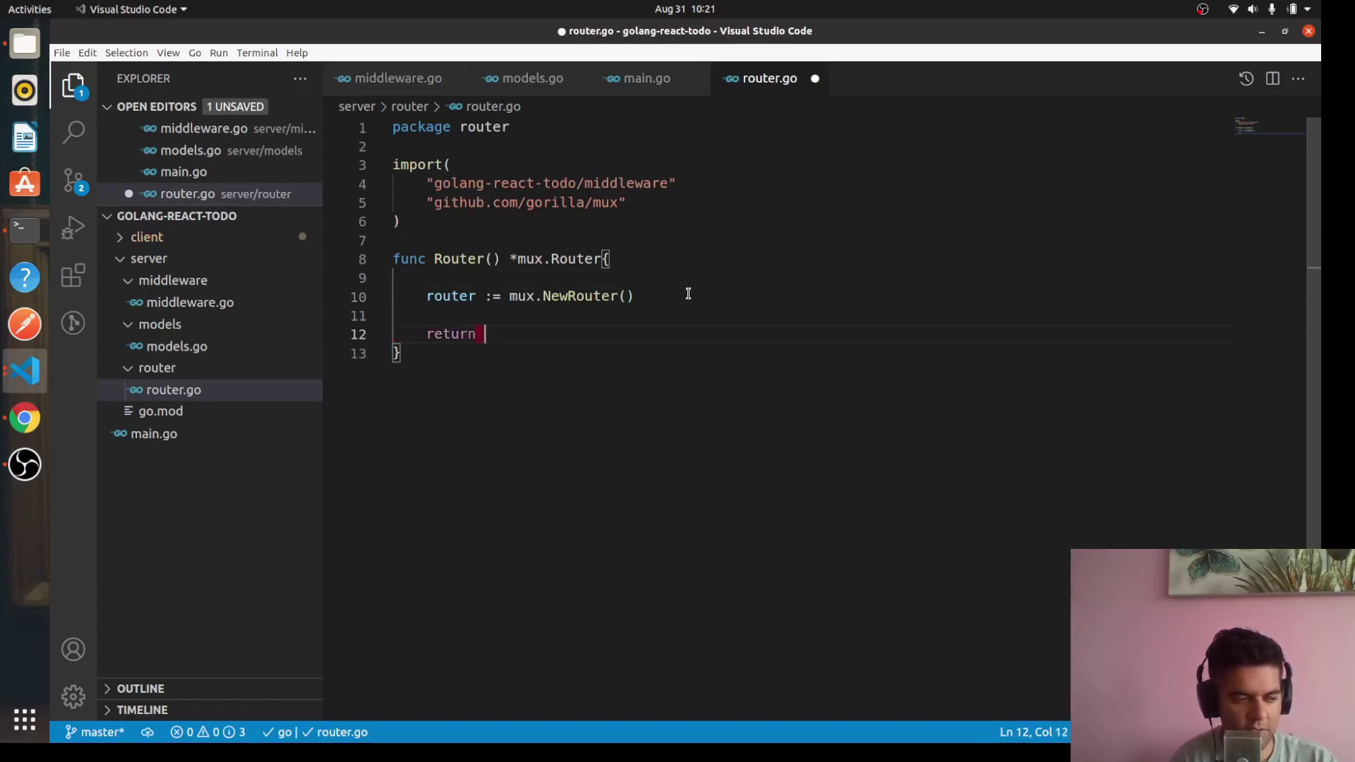
text(router)
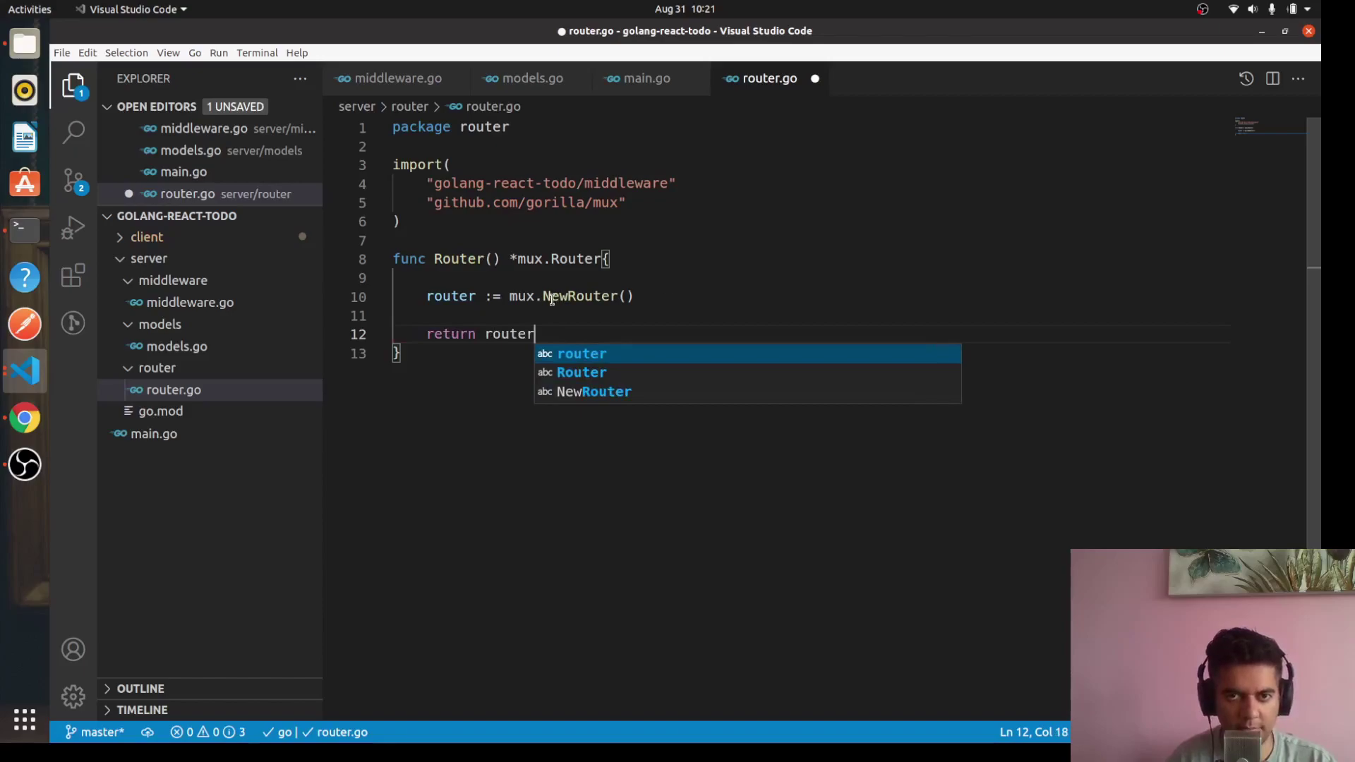
click(558, 317)
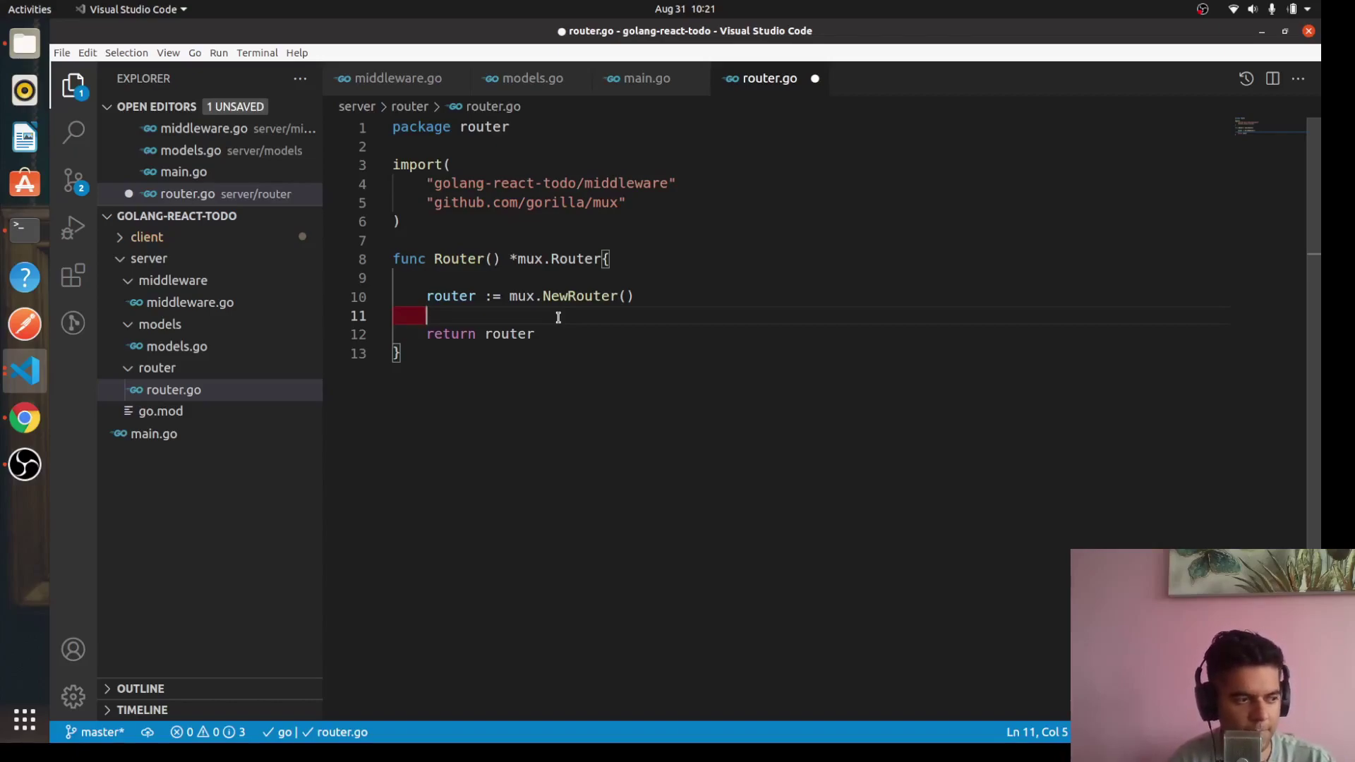
text(rout)
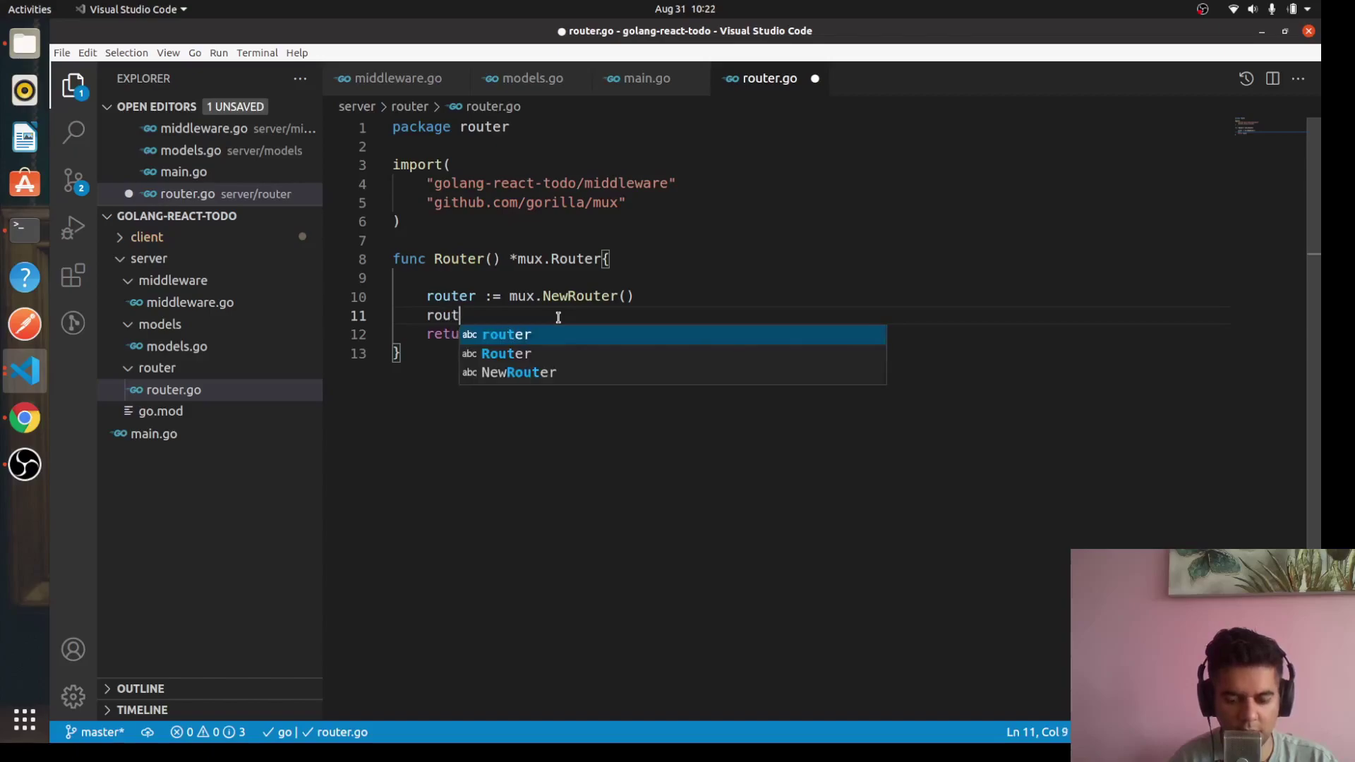
text(er.Handle)
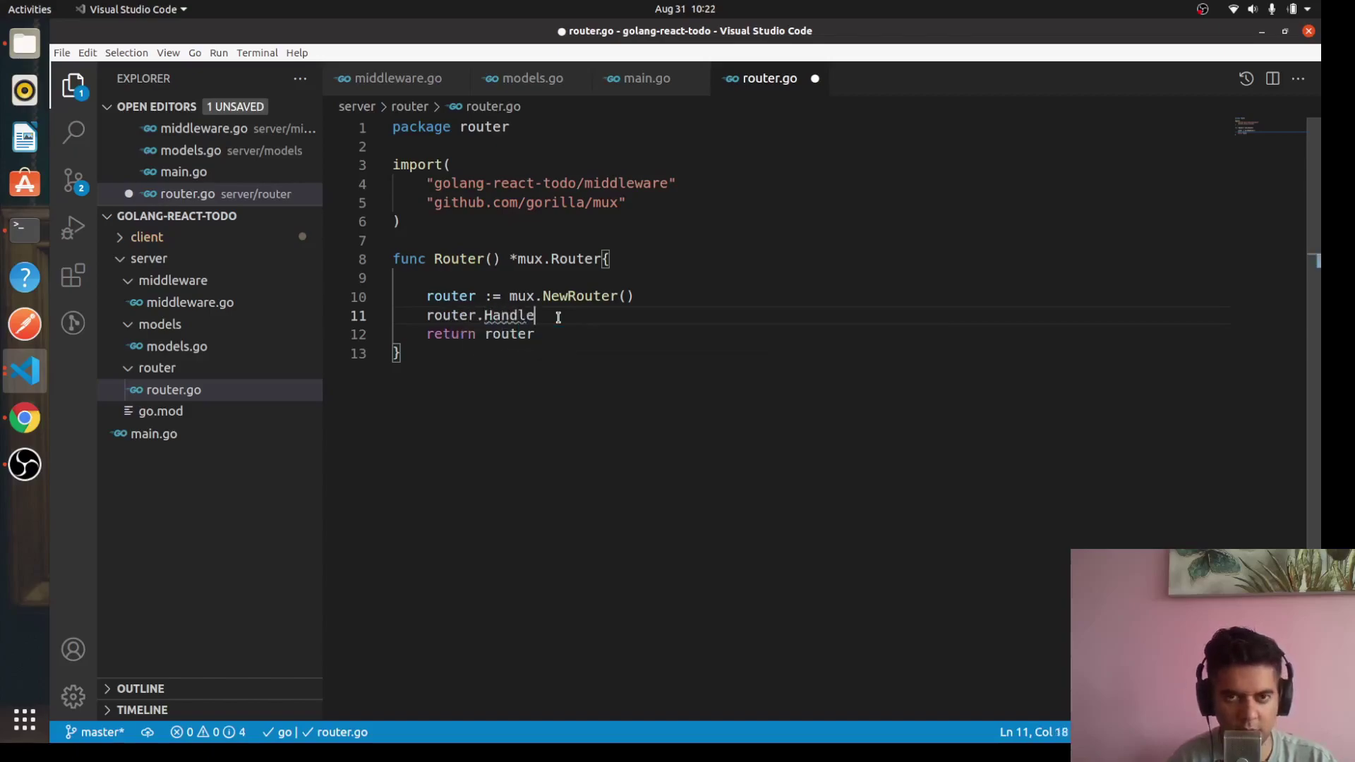
text(Func()
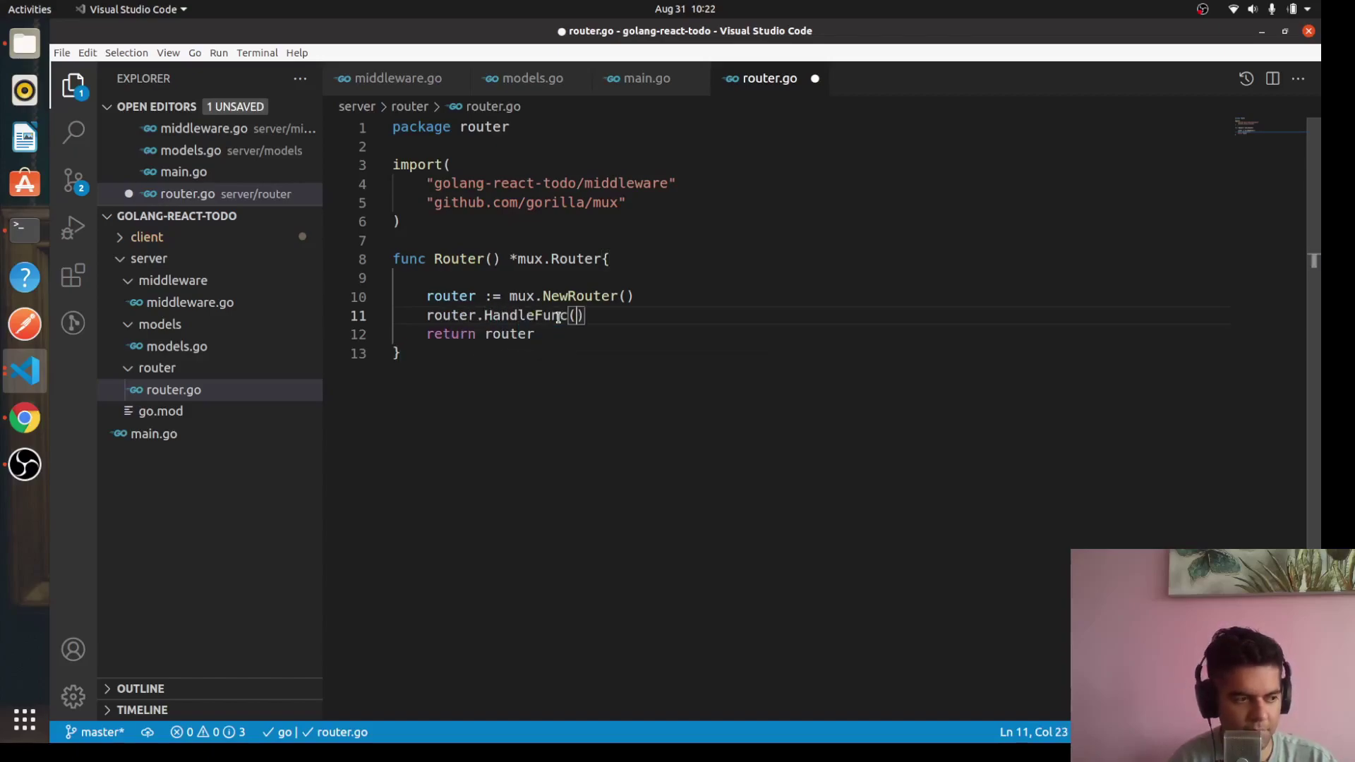
text("/api)
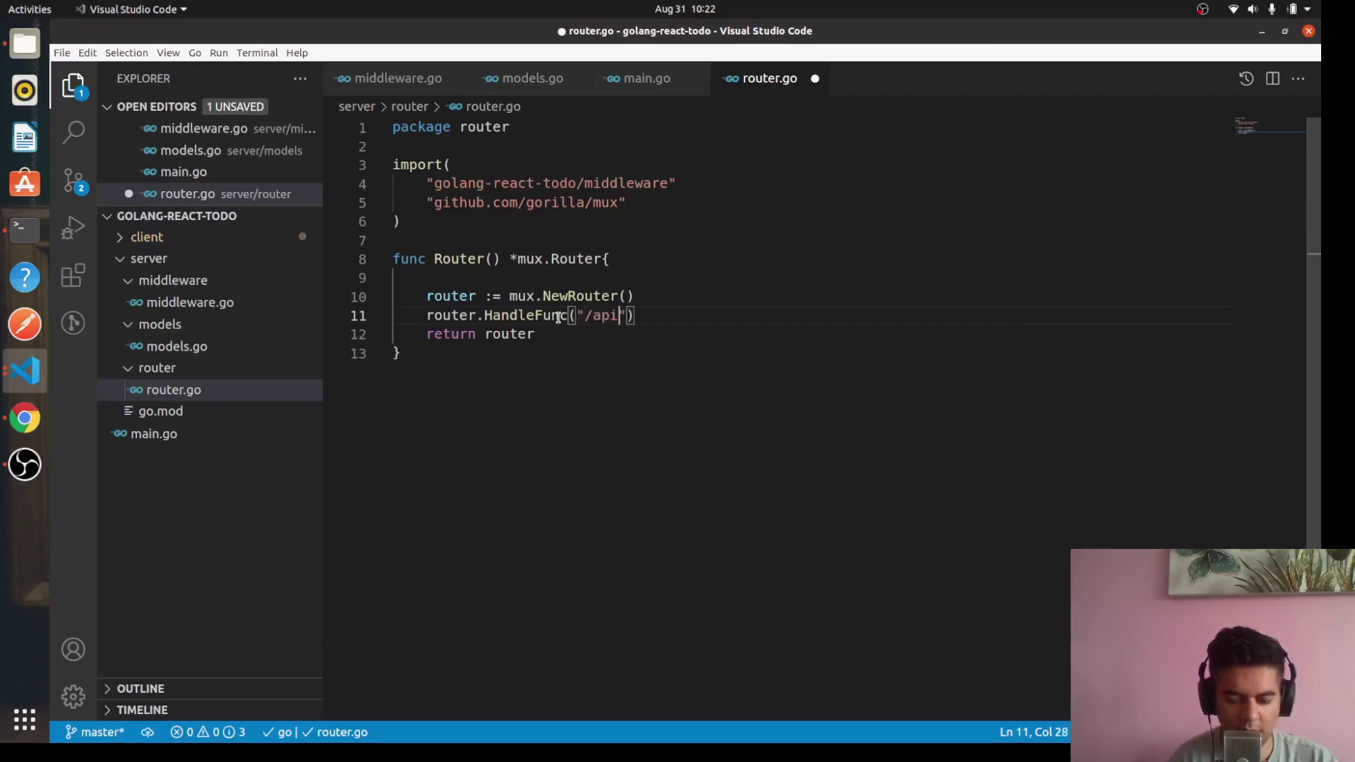
text(/task)
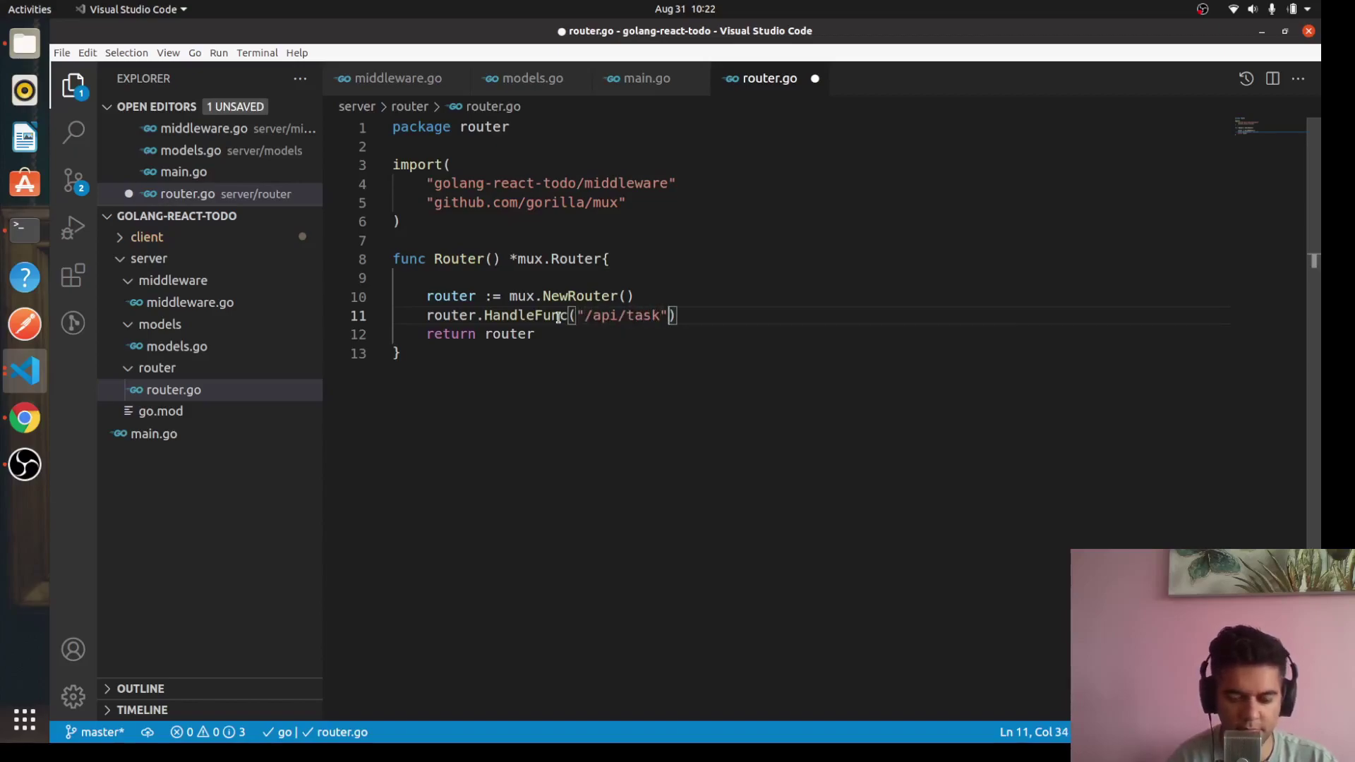
text(", middl)
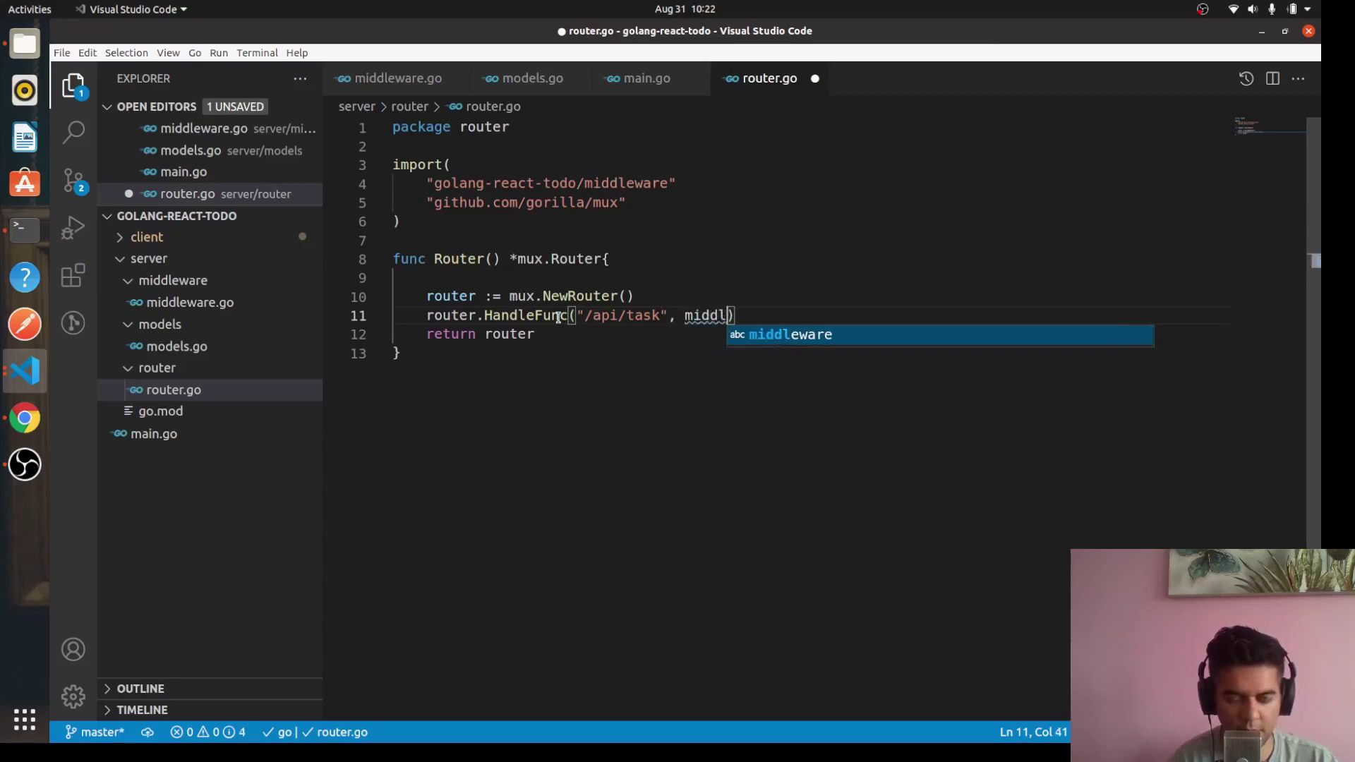
text(eware)
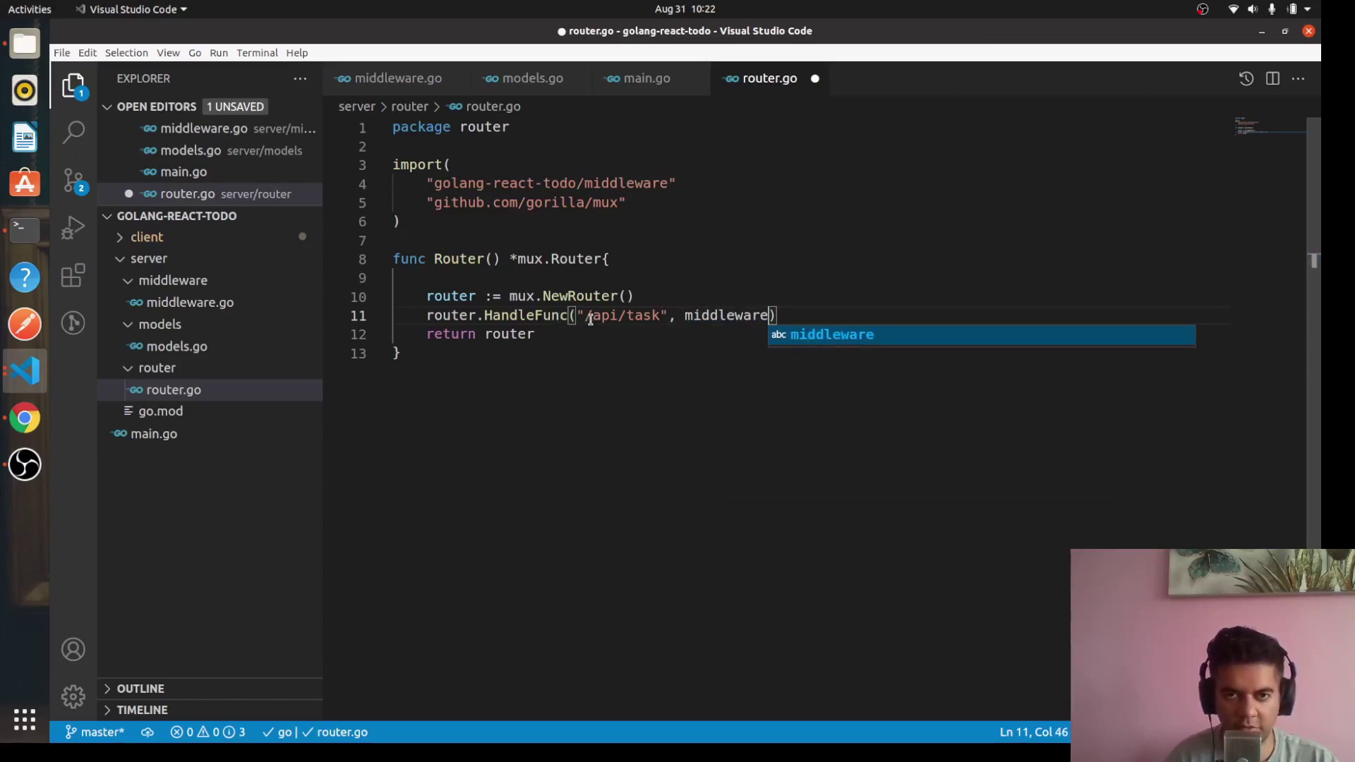
Step: Register /api/task to middleware.GetAllTasks with Methods("GET", "OPTIONS")
mouse_move(590, 314)
mouse_down()
mouse_move(648, 331)
mouse_move(660, 315)
mouse_up()
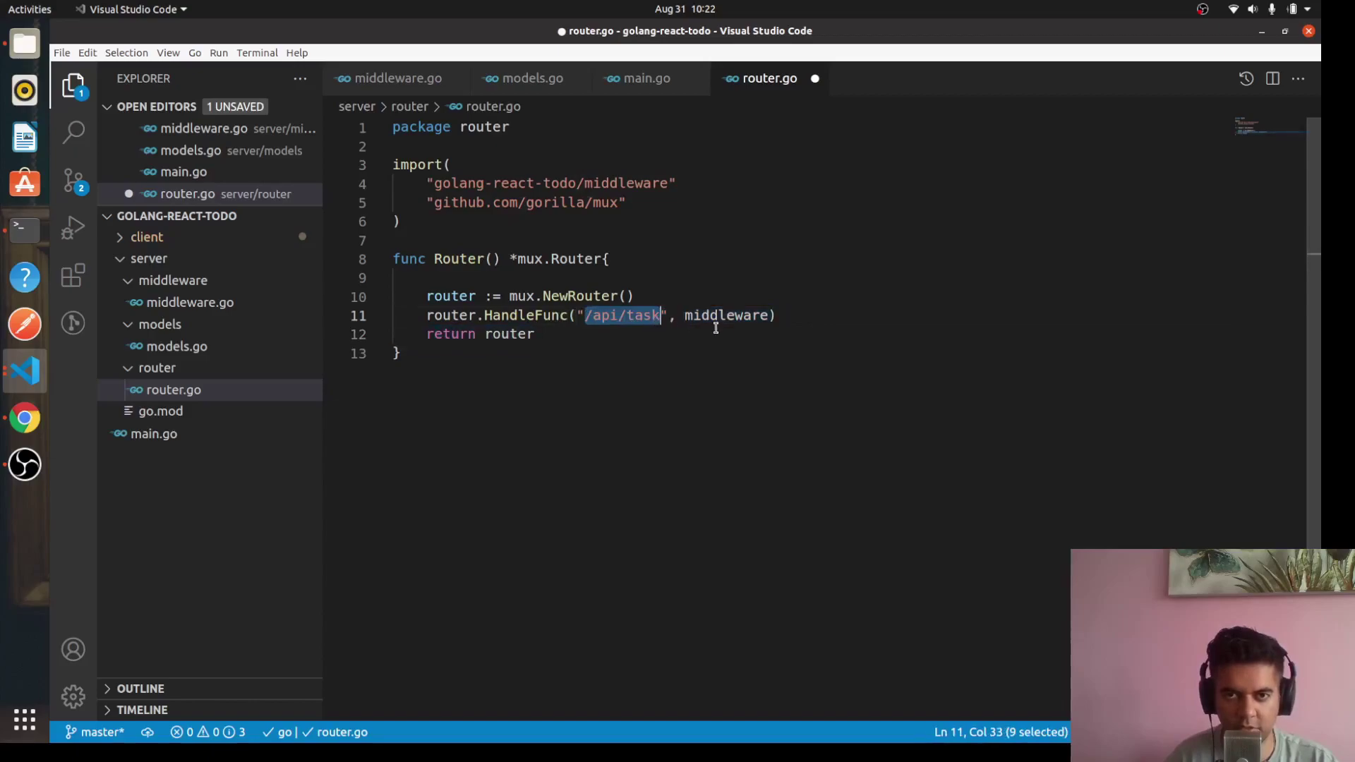
click(772, 315)
text(.Ge)
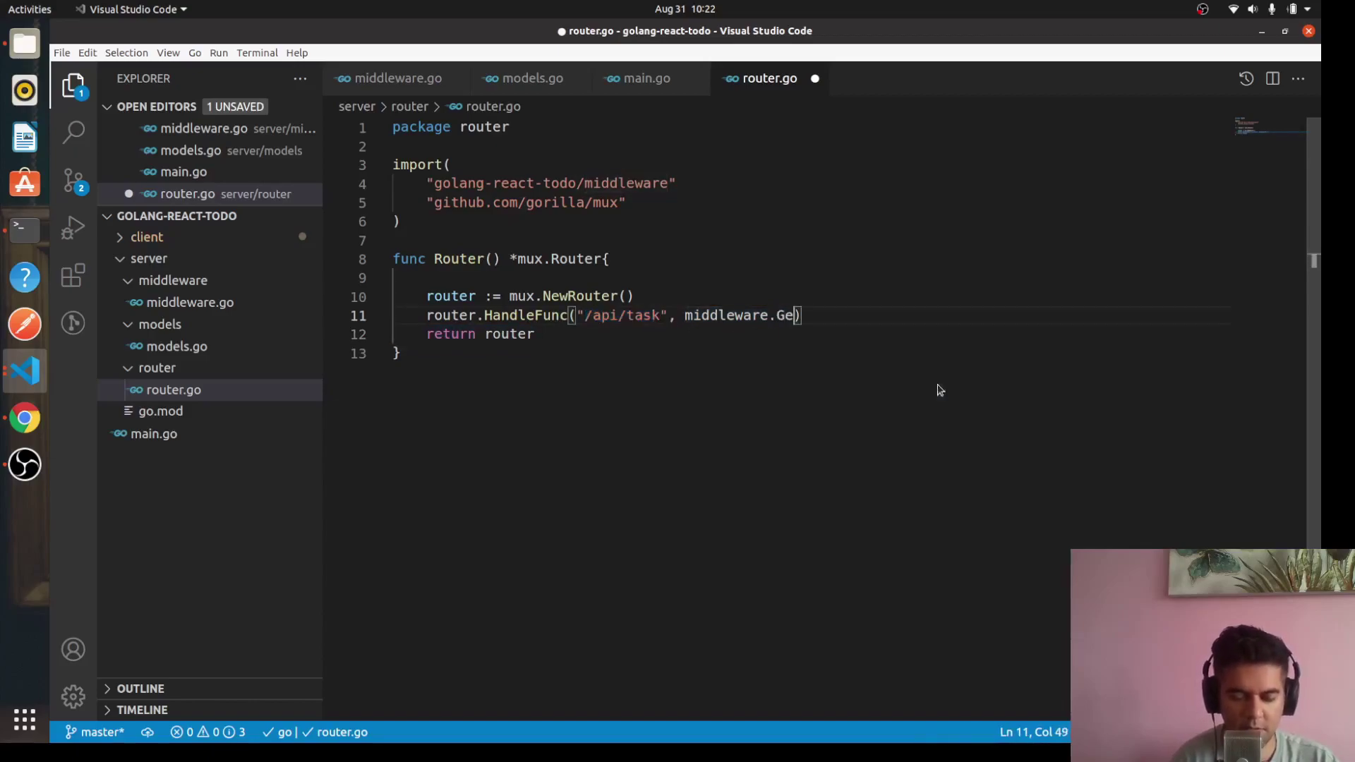
text(tAllTT)
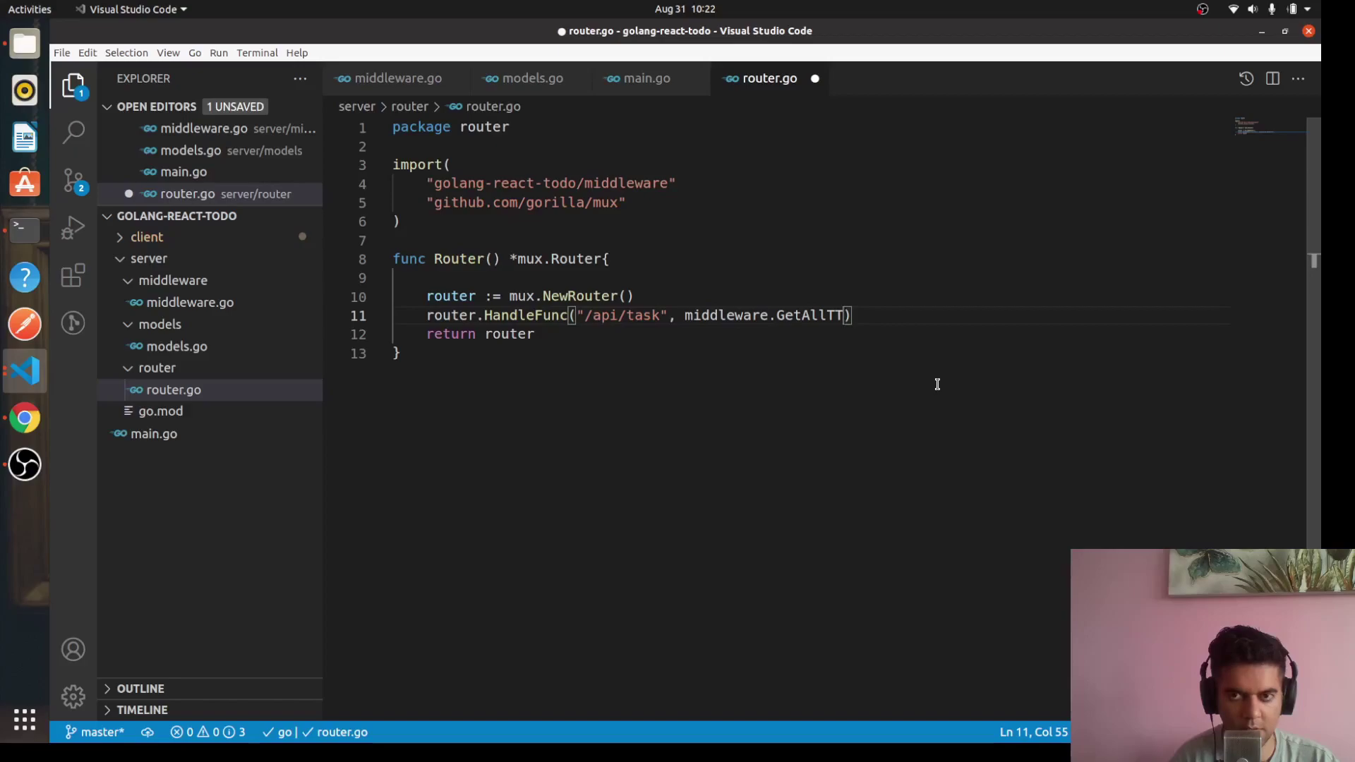
key(BackSpace)
text(asks))
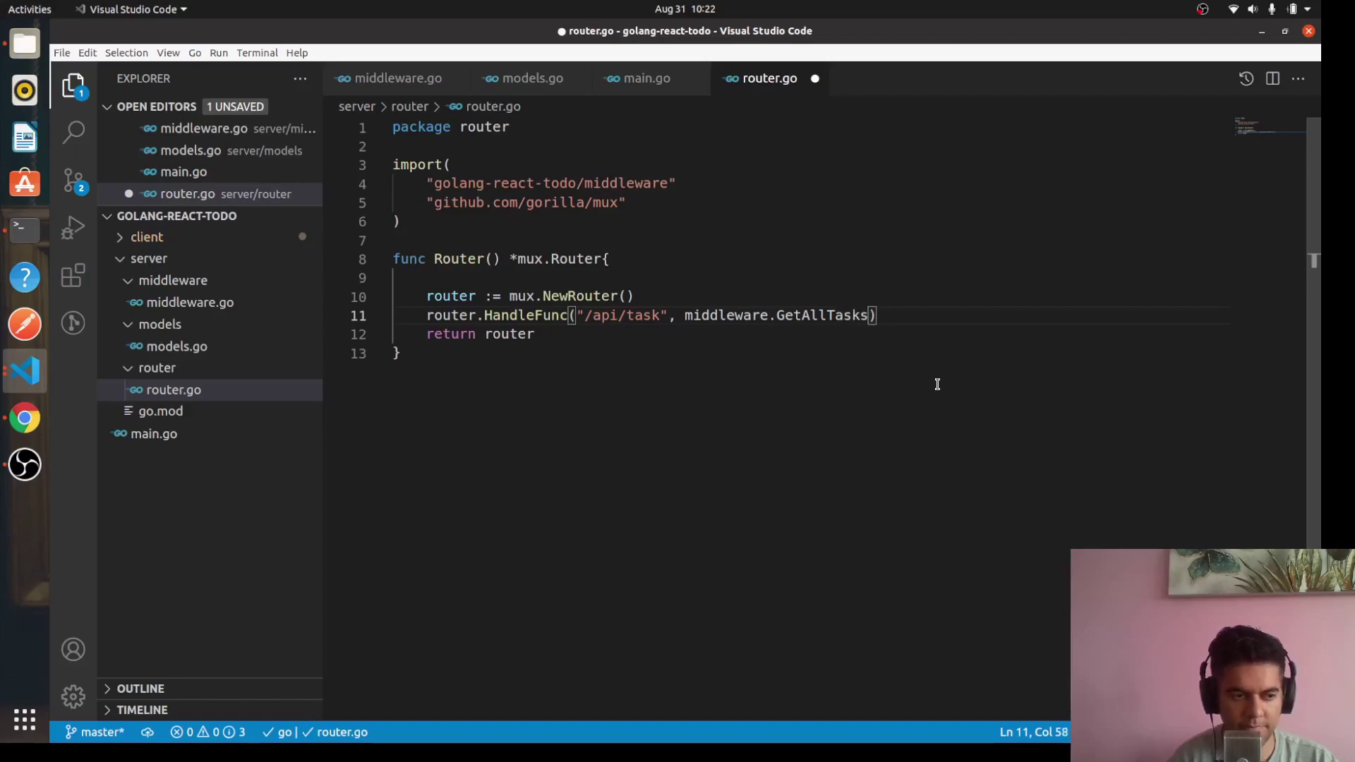
text(.Methods)
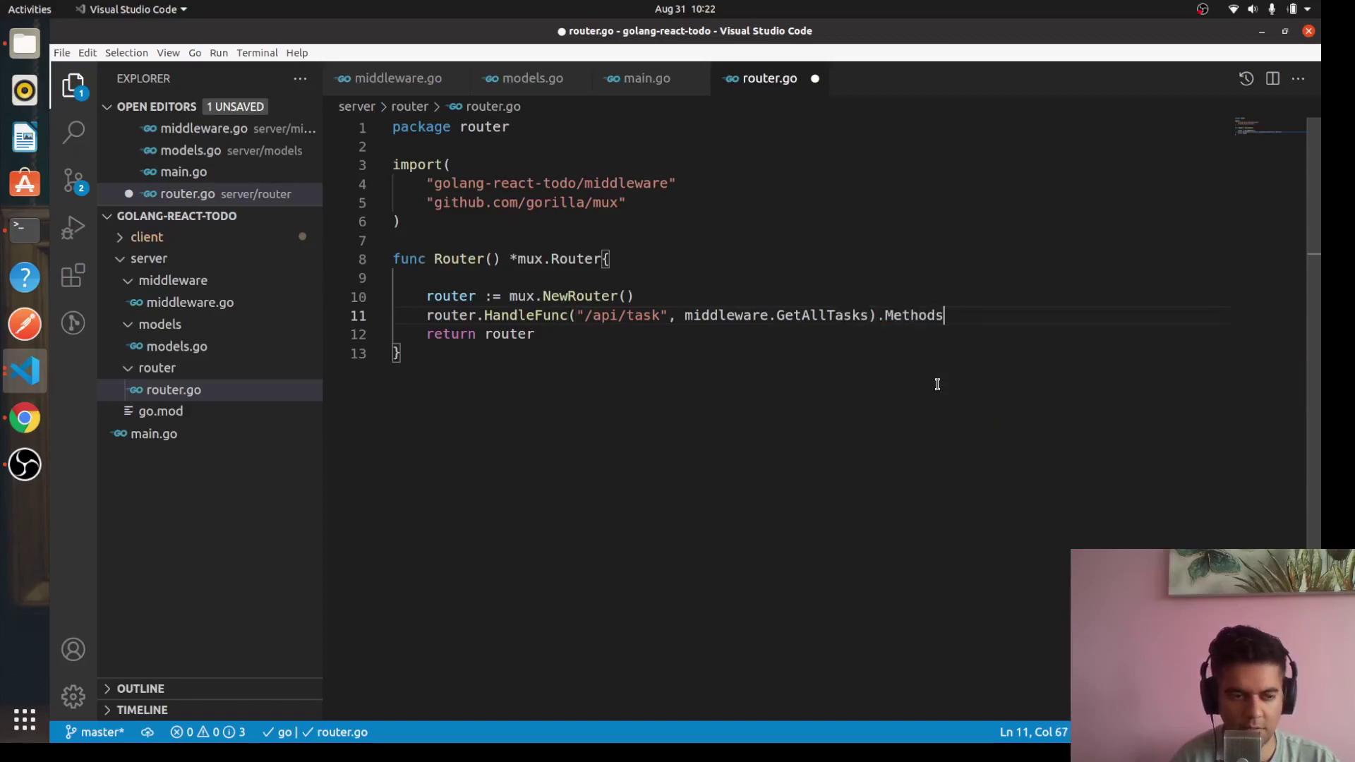
text((")
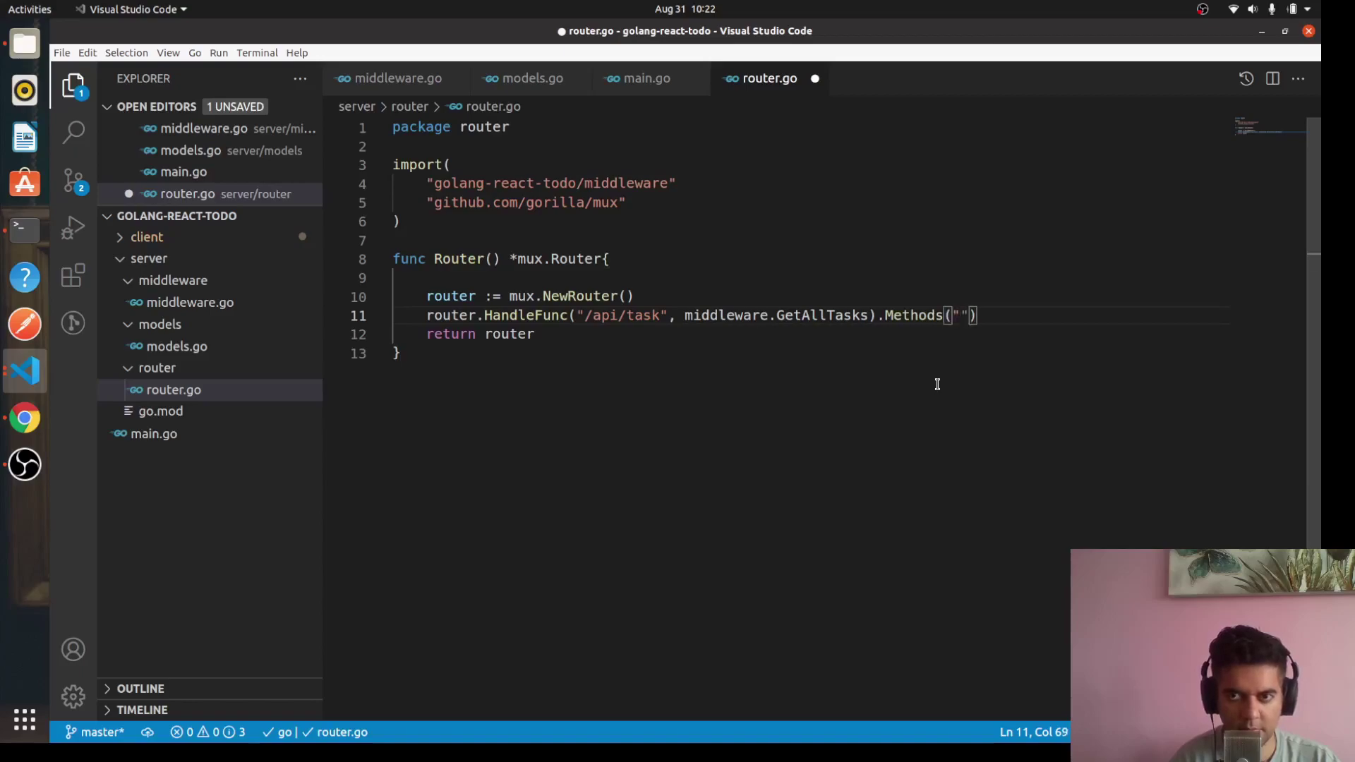
text(GET", )
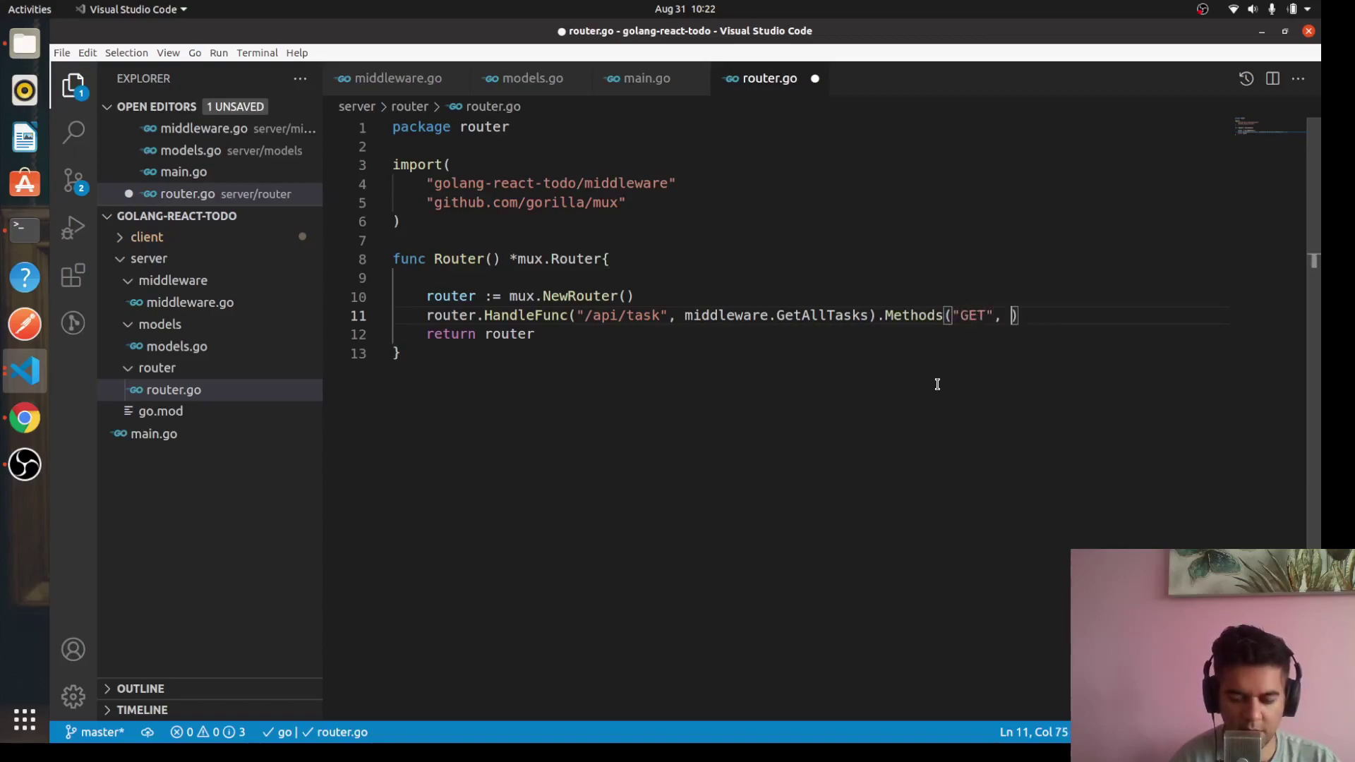
text("OPTIONS)
key(Right)
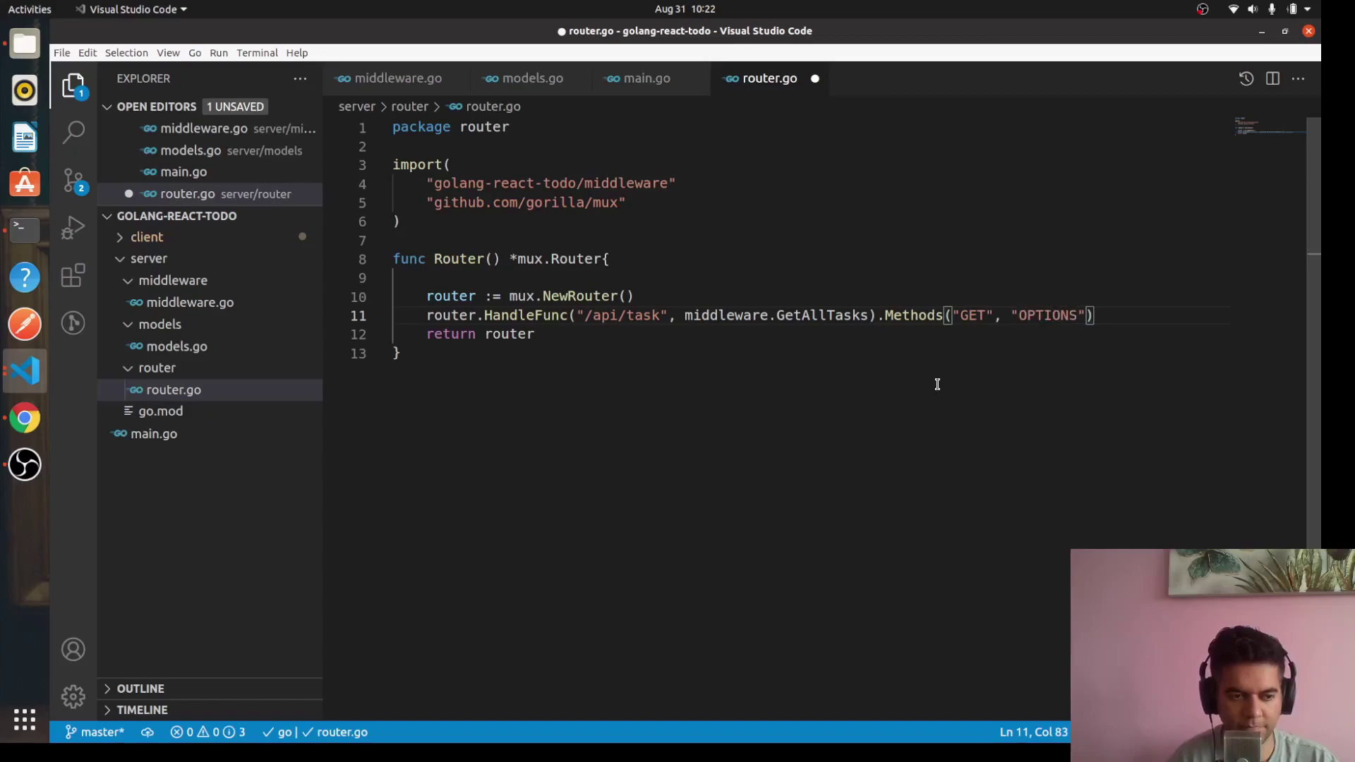
key(Right)
key(Right)
Step: Register /api/tasks to middleware.CreateTask with Methods("POST", "OPTIONS")
key(Return)
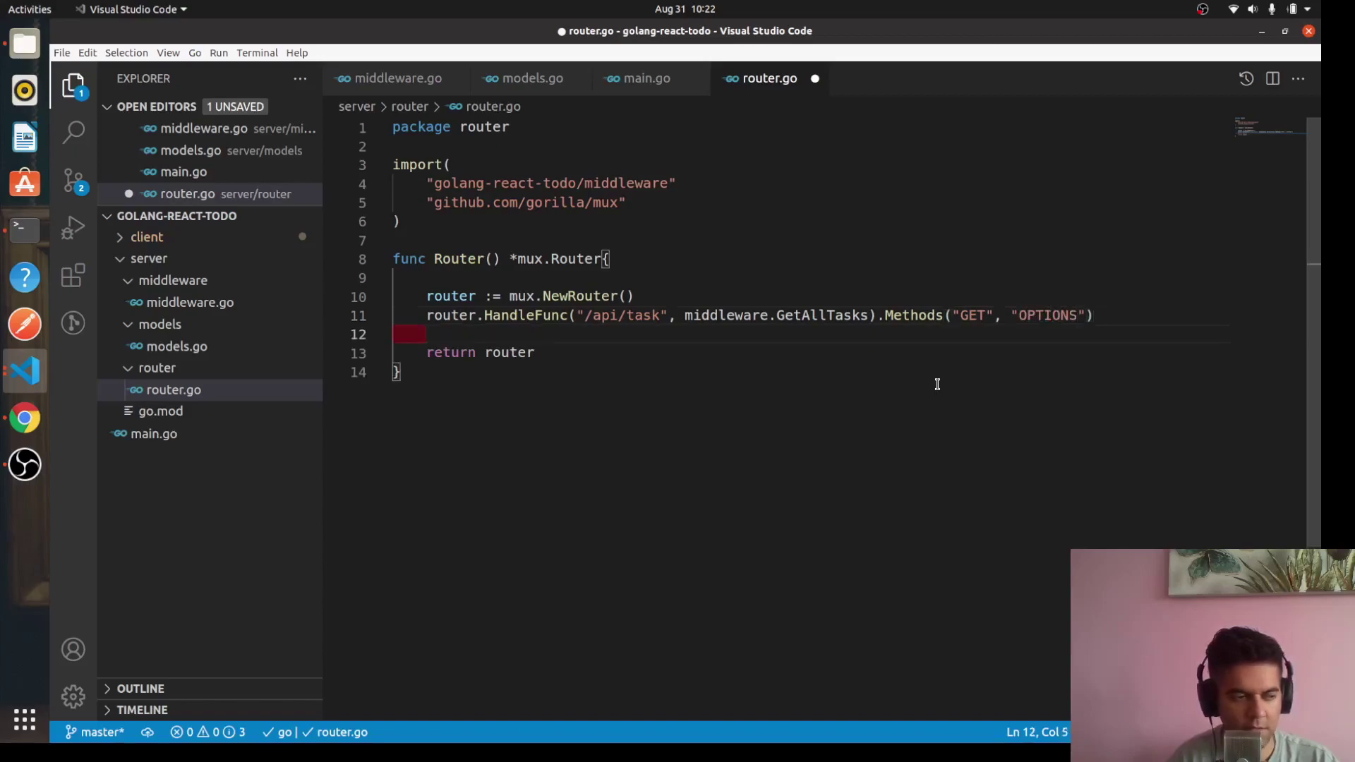
text(router.Ha)
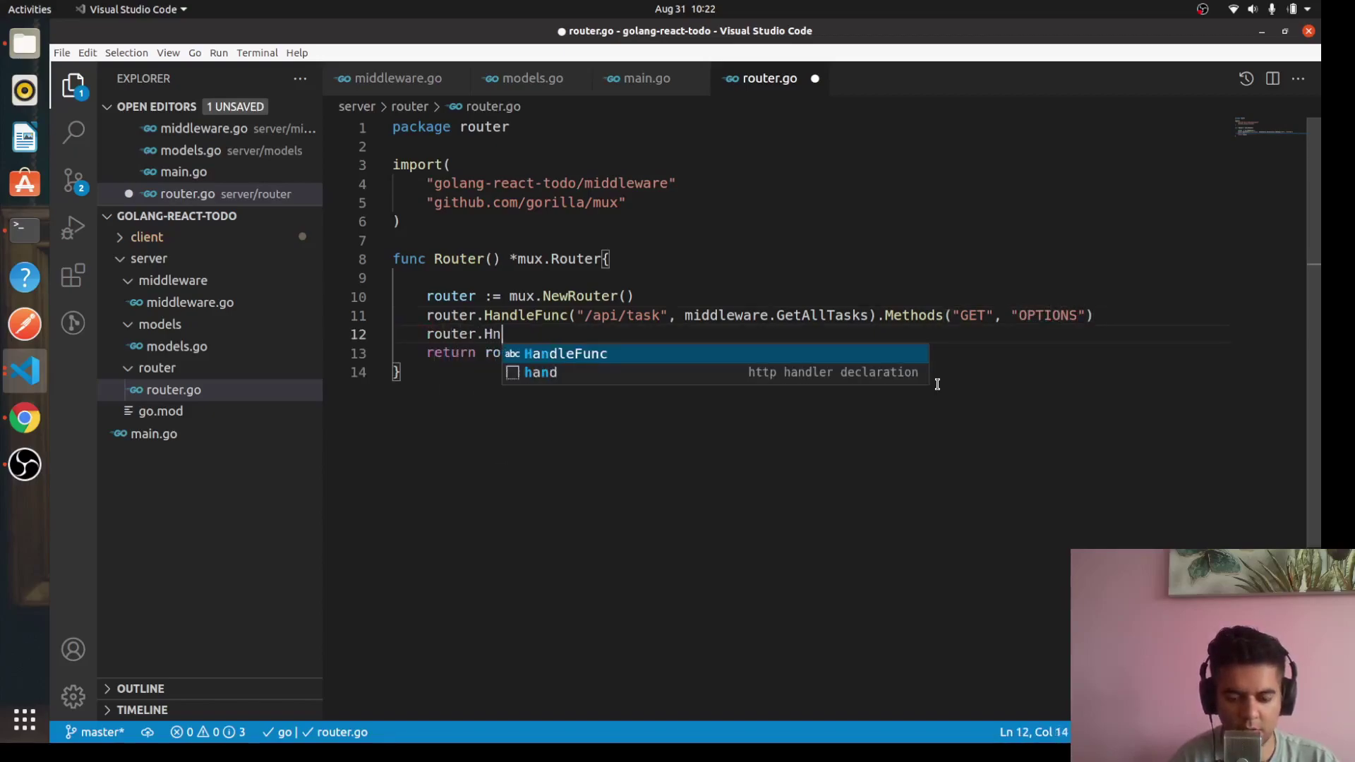
text(nd)
key(Tab)
text((")
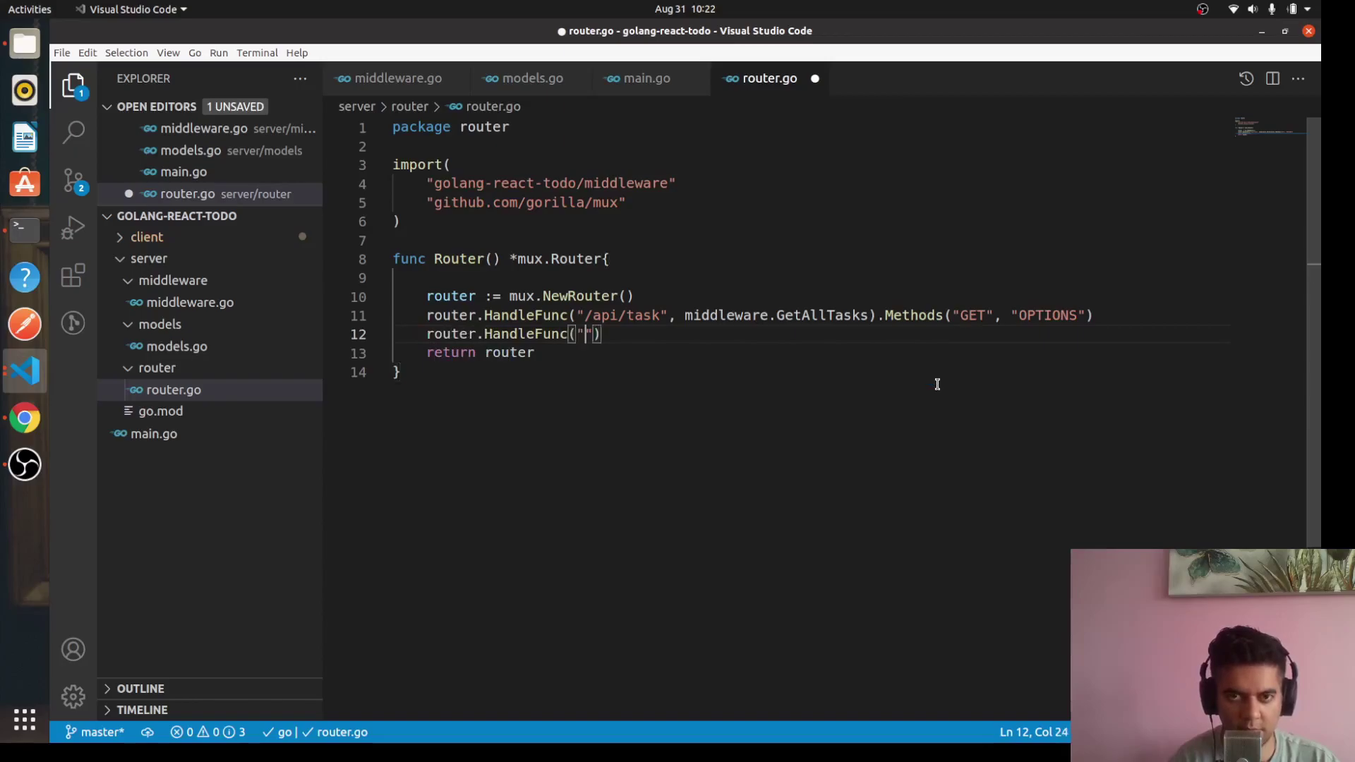
text(/api)
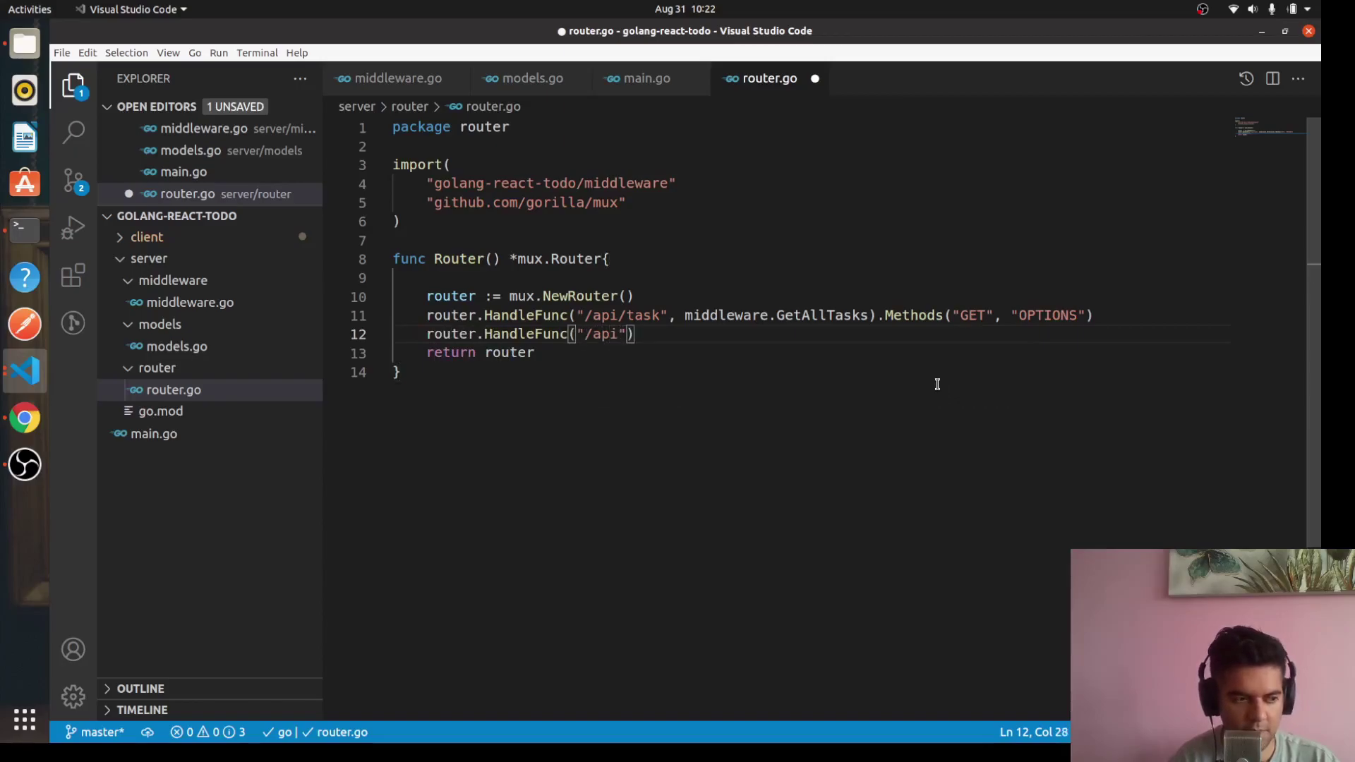
text(/tasks",)
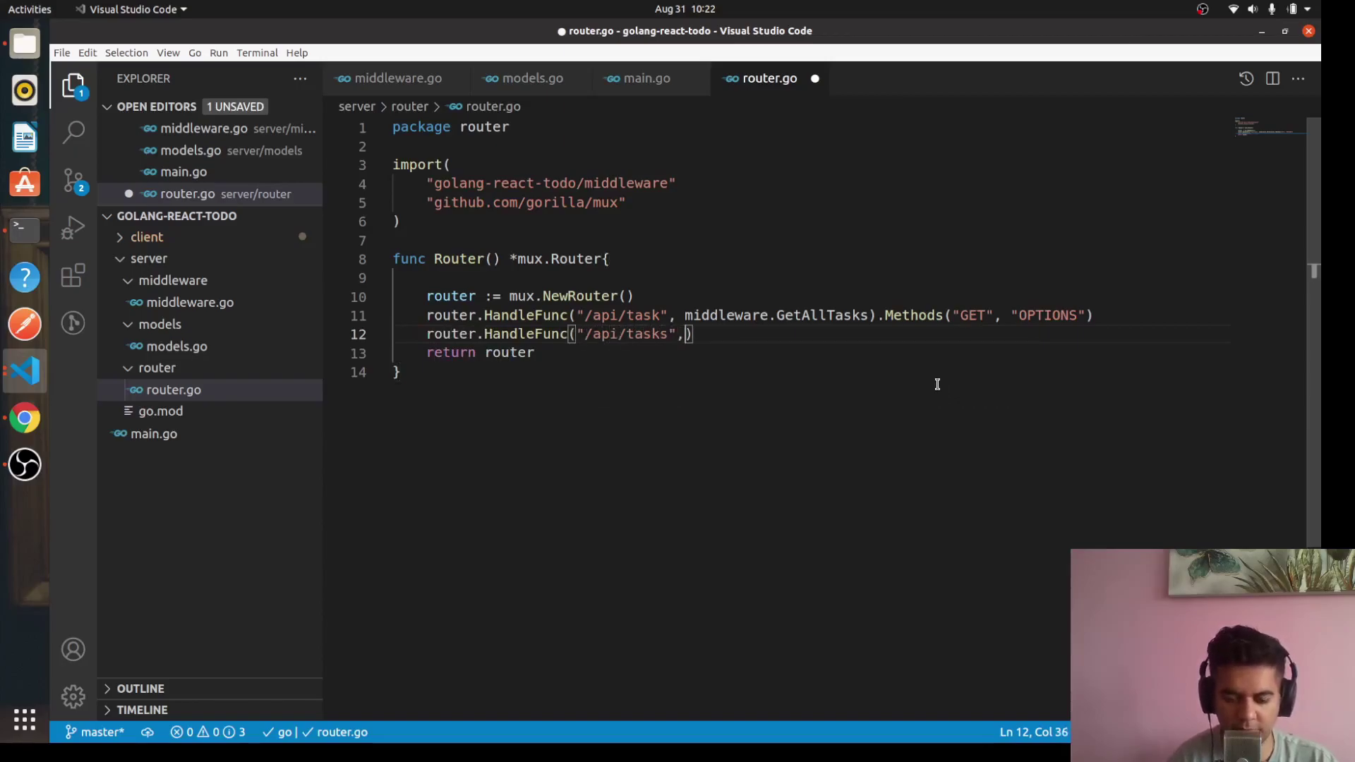
text( middleware.)
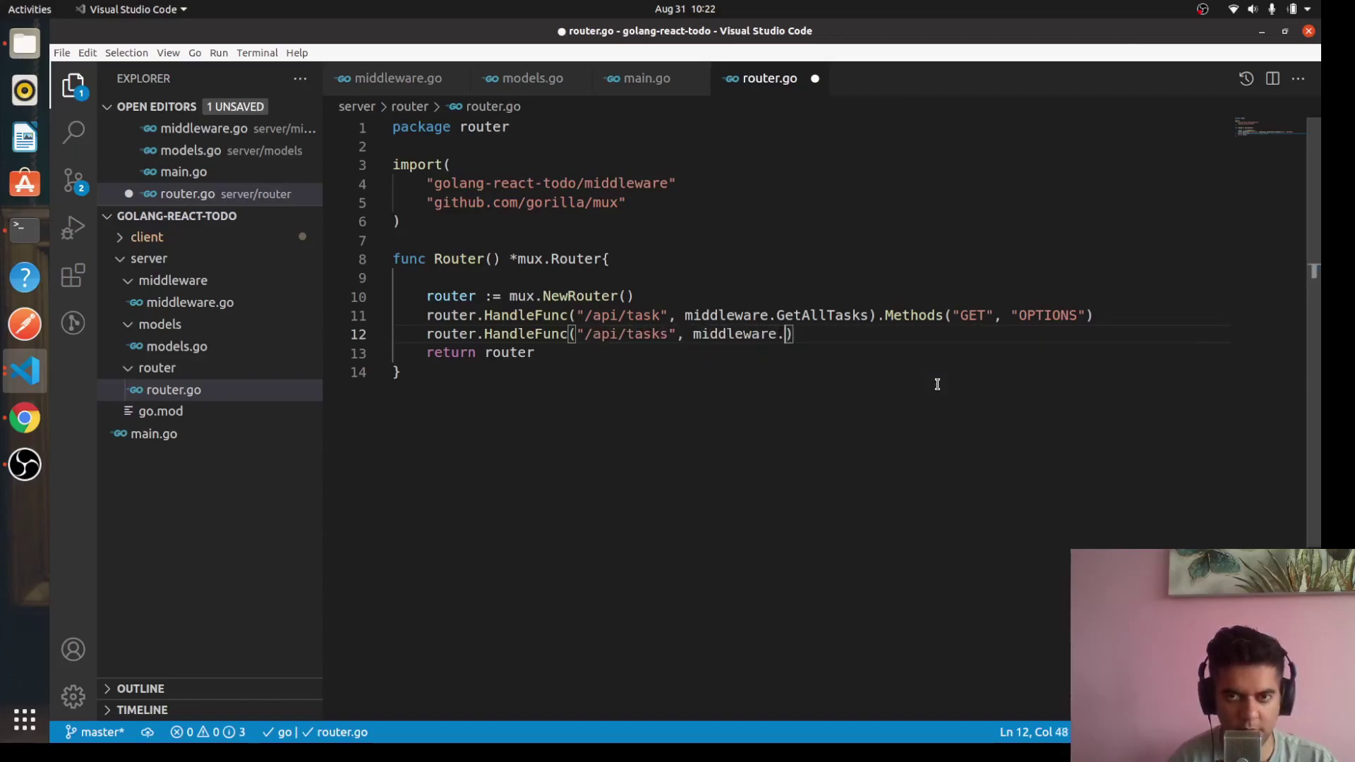
text(CreateT)
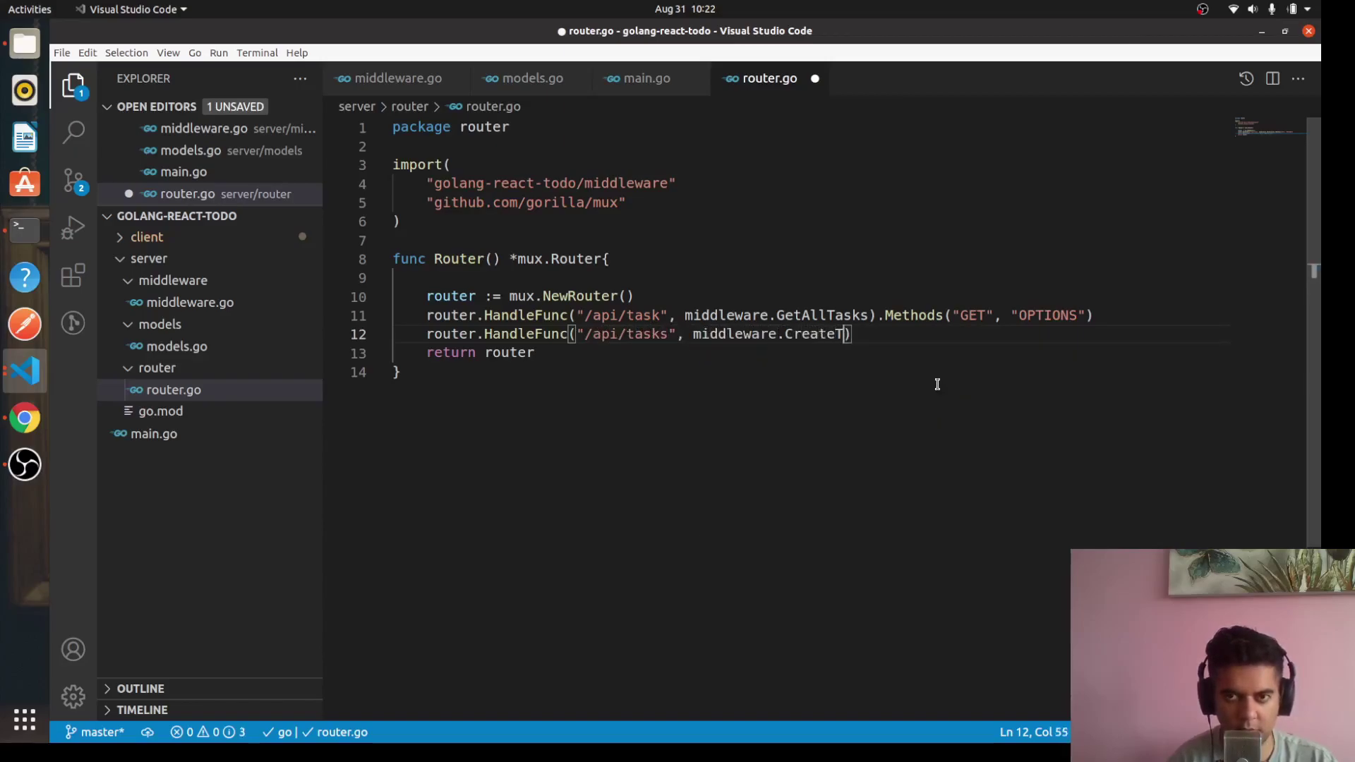
text(ask)
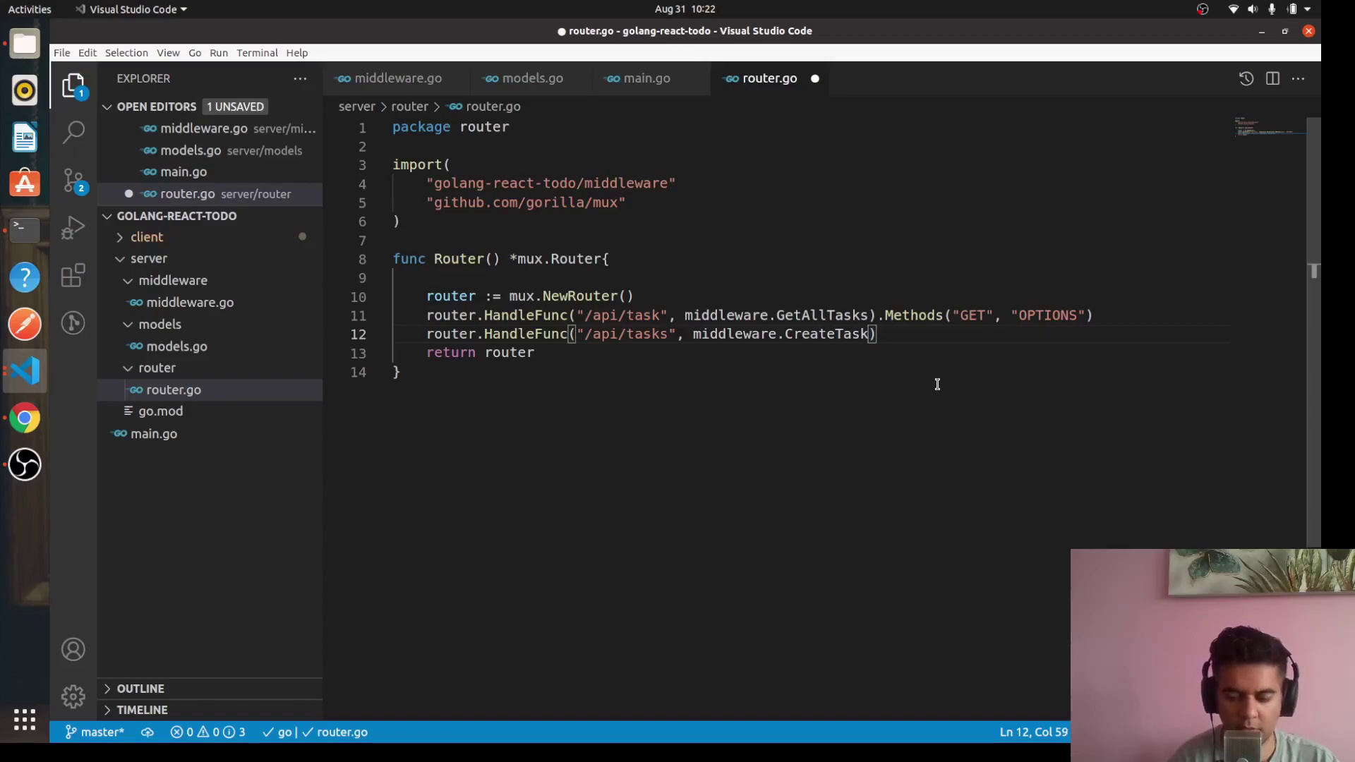
text().m)
key(BackSpace)
text(M)
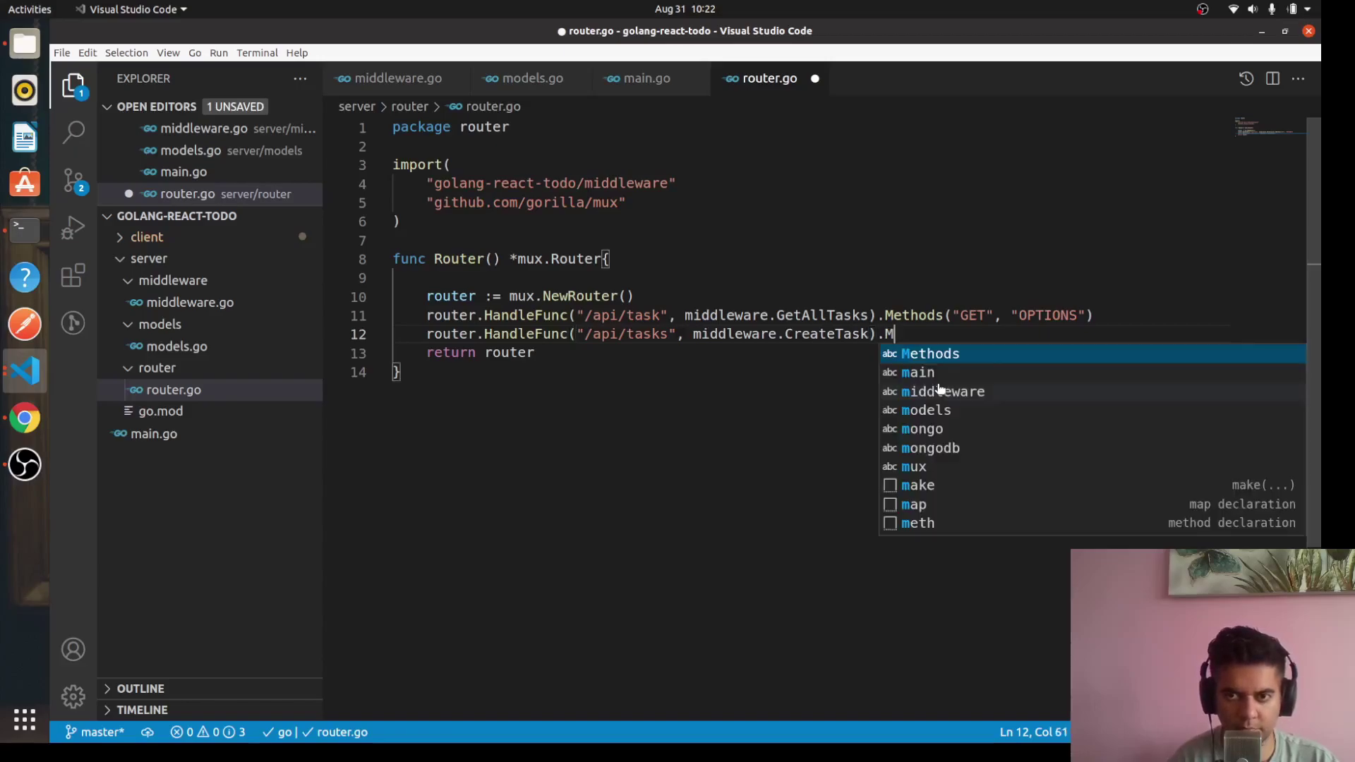
text(ethods()
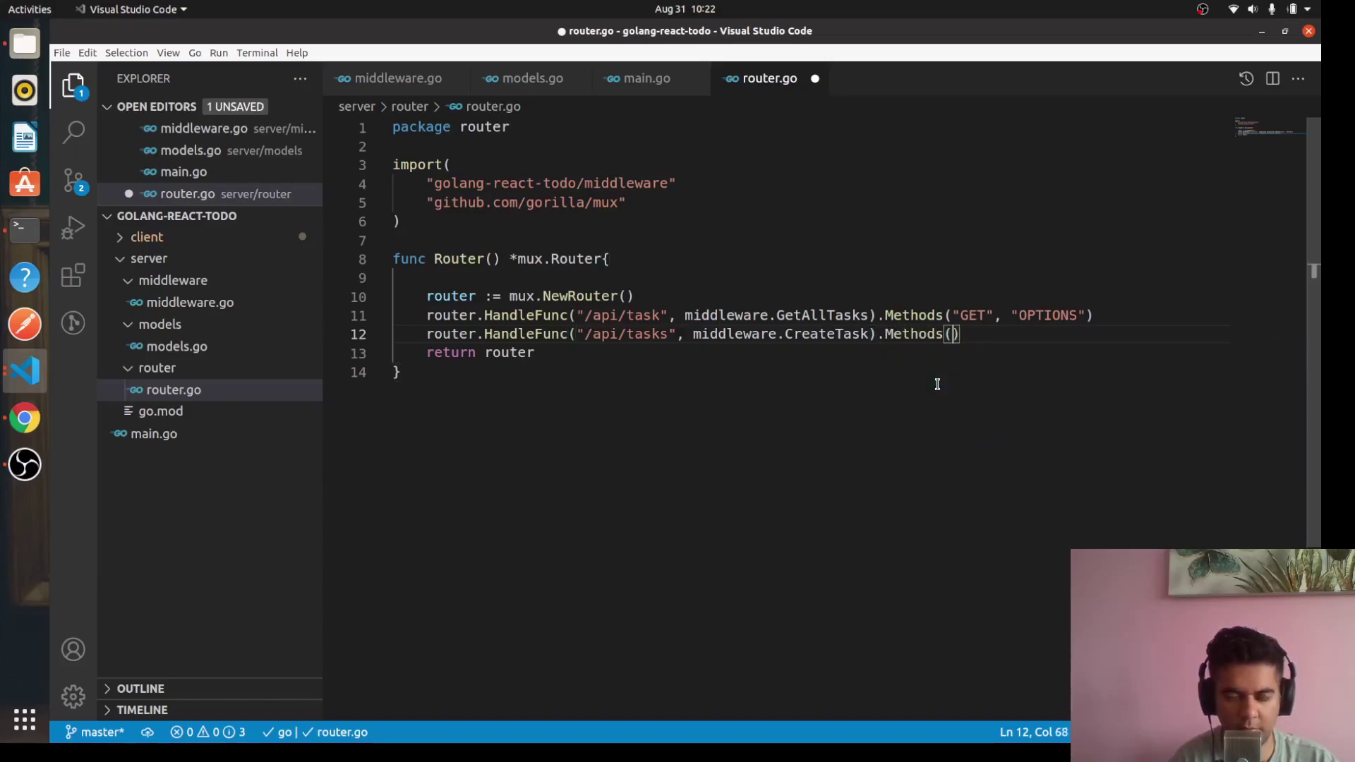
text("POST")
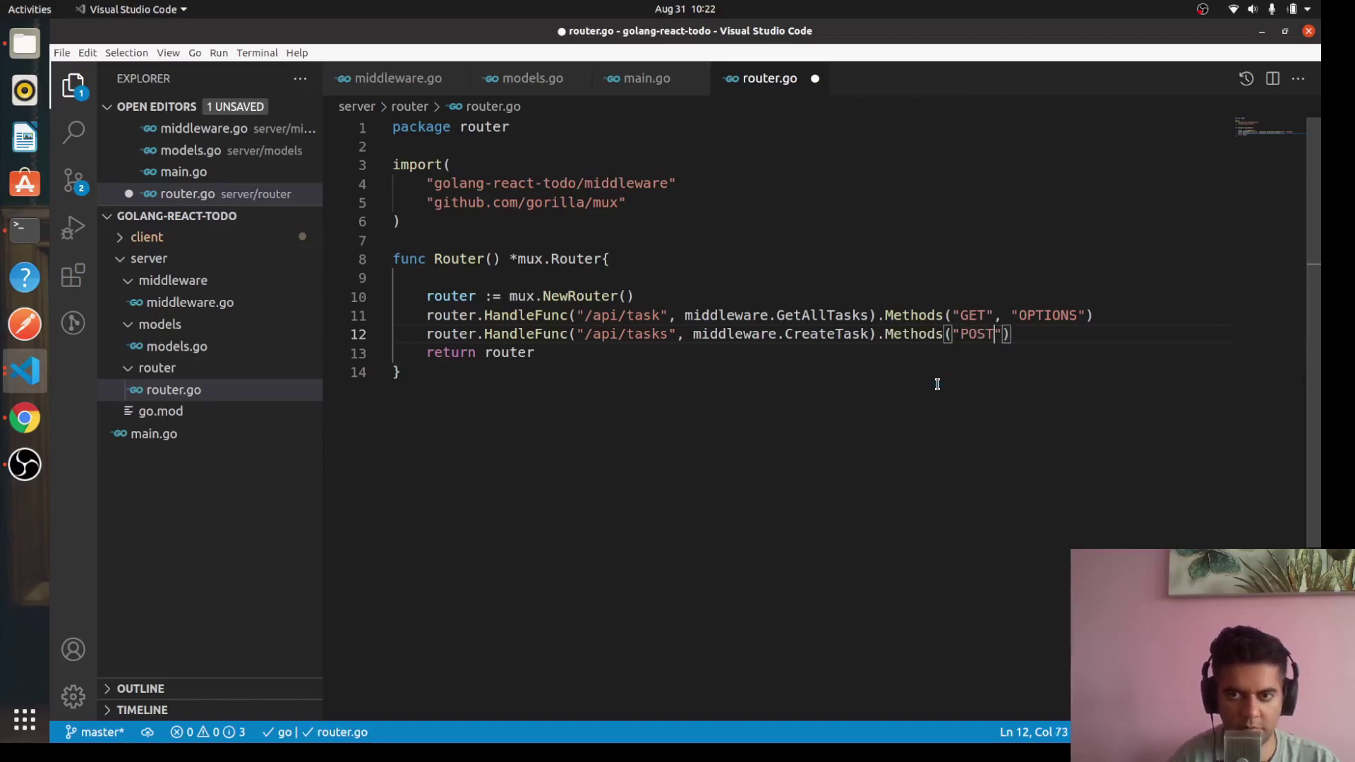
text(, "OP)
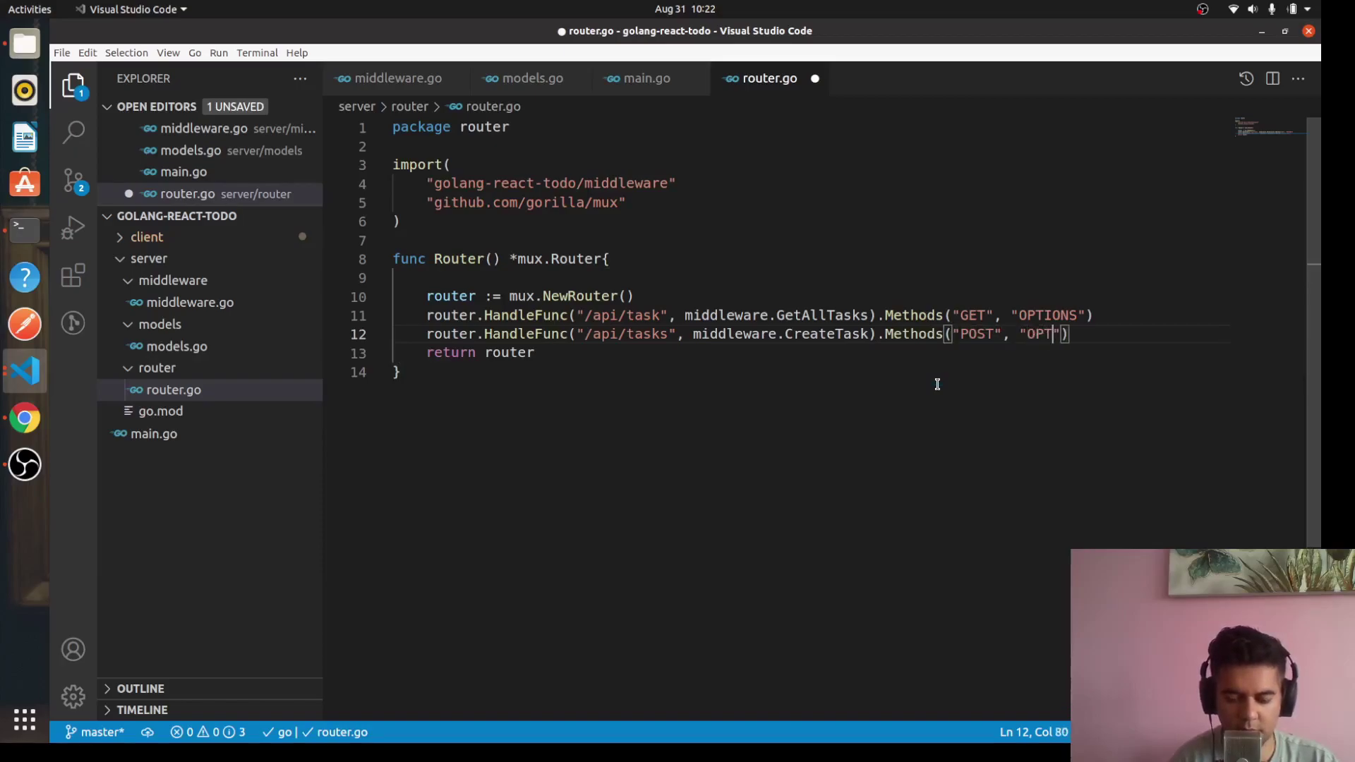
text(TIONS)
key(End)
key(Return)
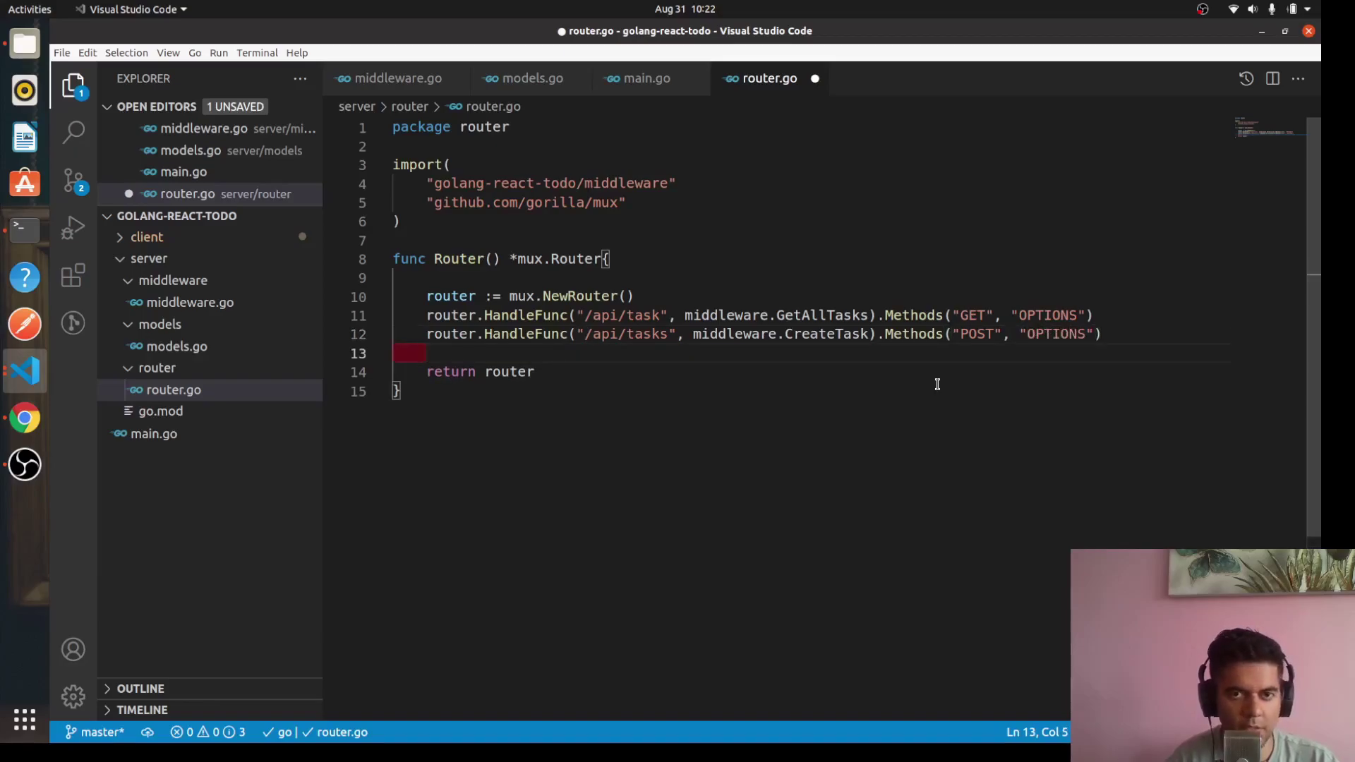
text(rout)
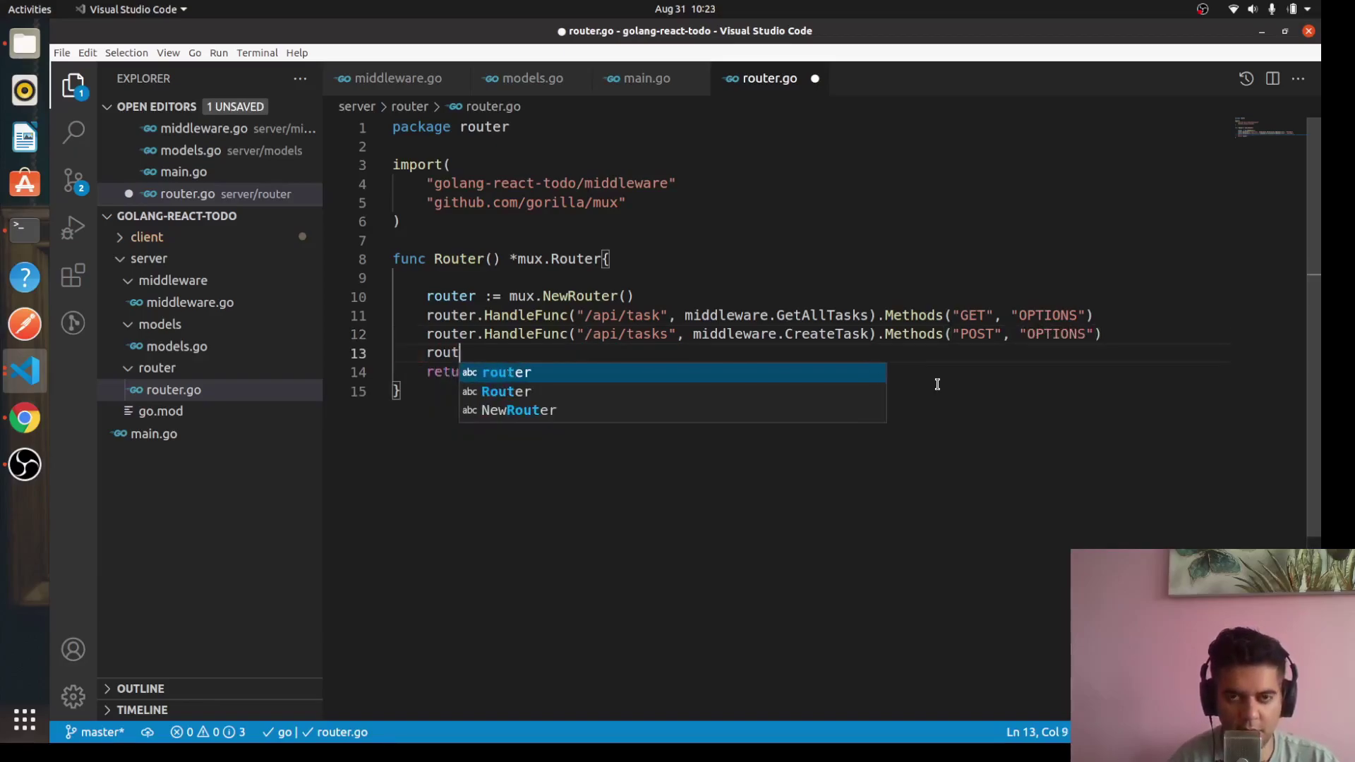
text(er.Handle)
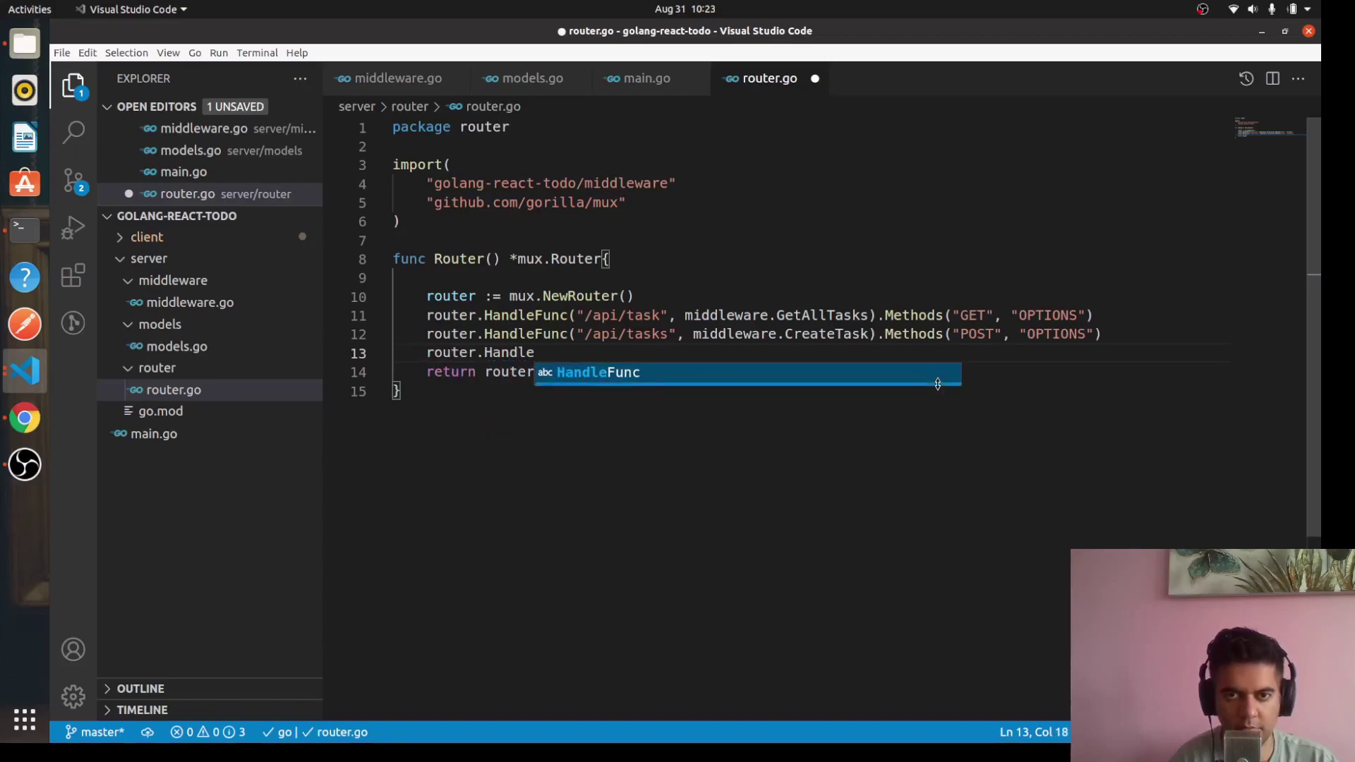
Step: Add router.HandleFunc("/api/tasks/{id}", ...).Methods("PUT", "OPTIONS")
key(Tab)
text((")
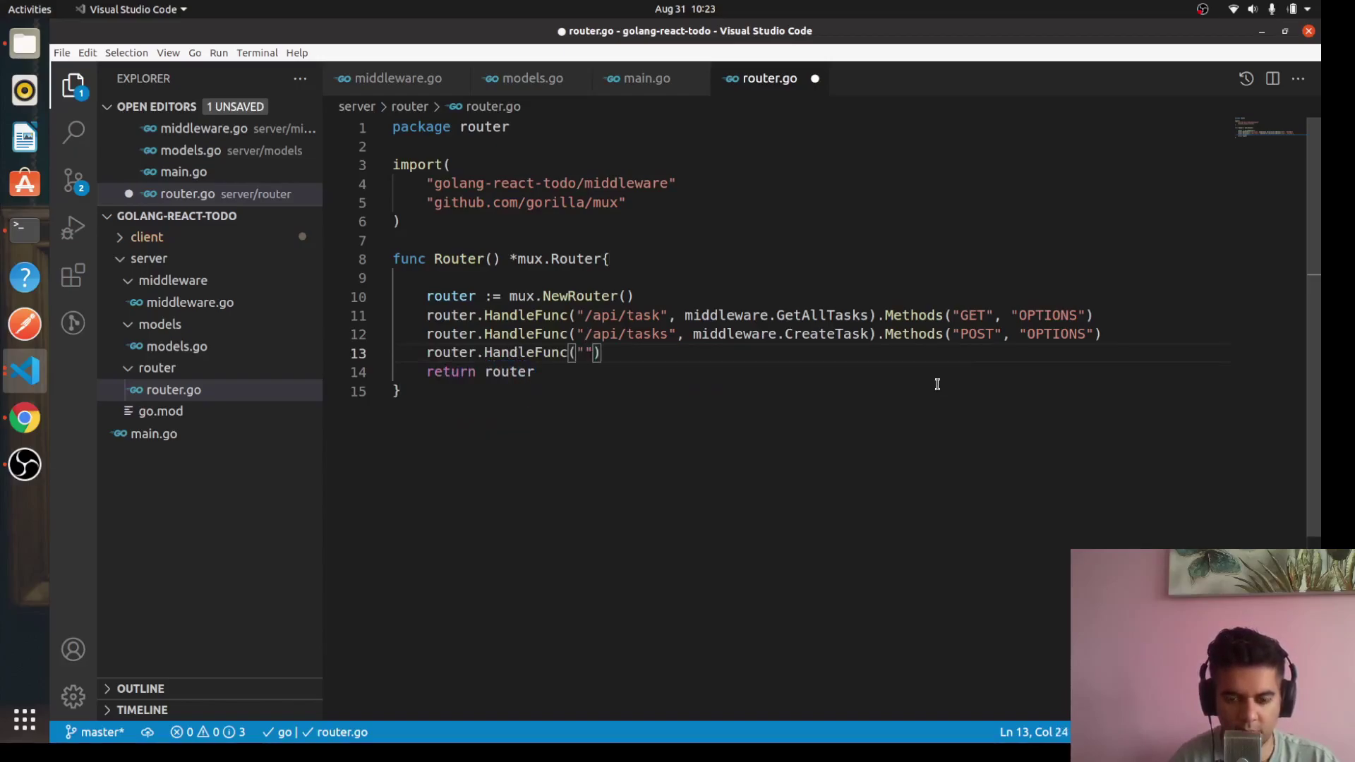
text(/api)
text(/tasks)
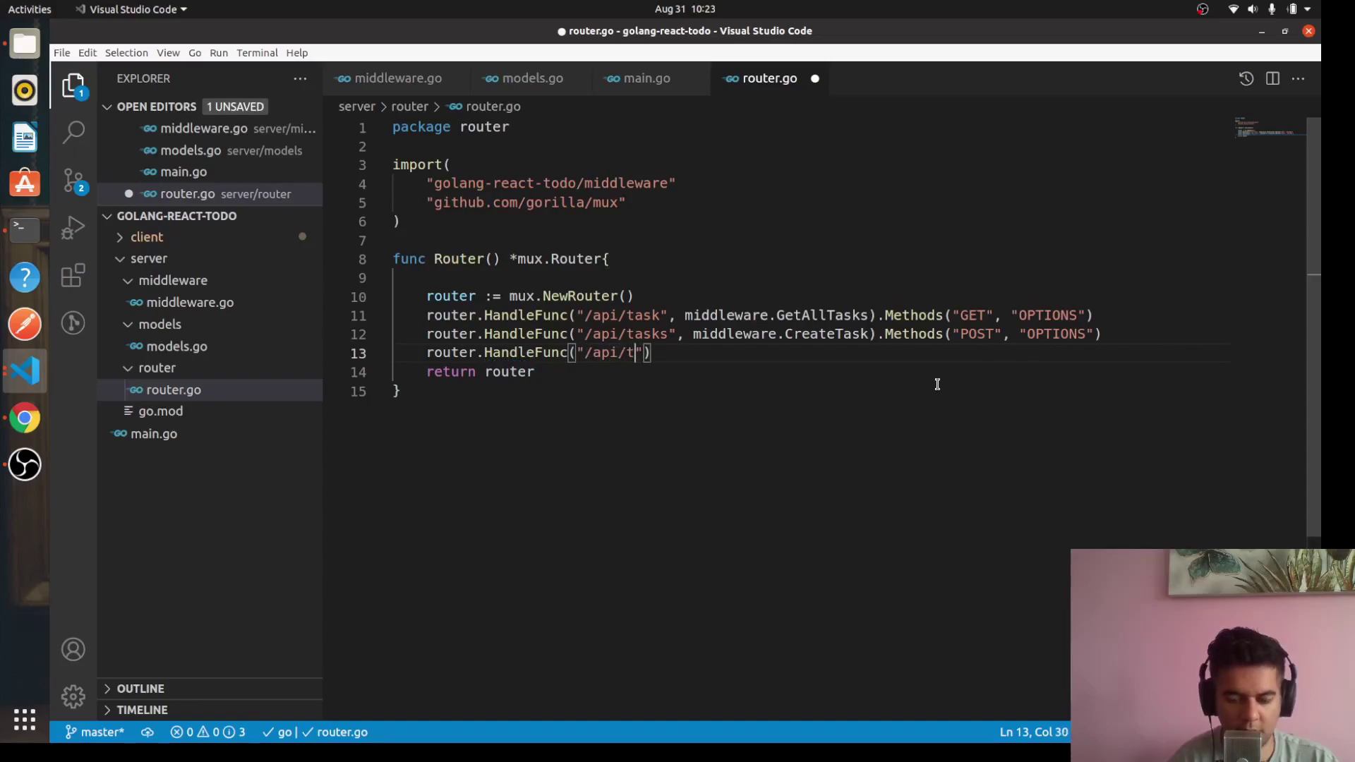
text(/)
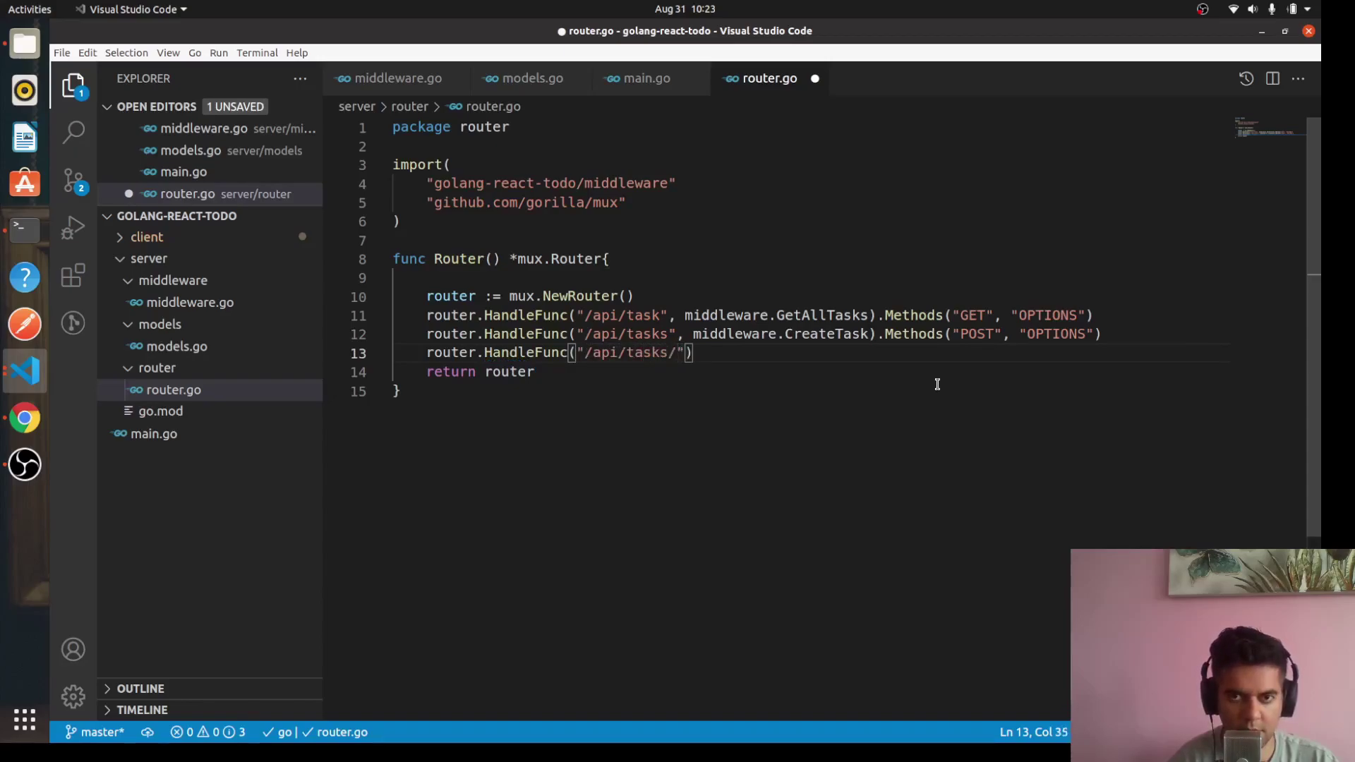
text({})
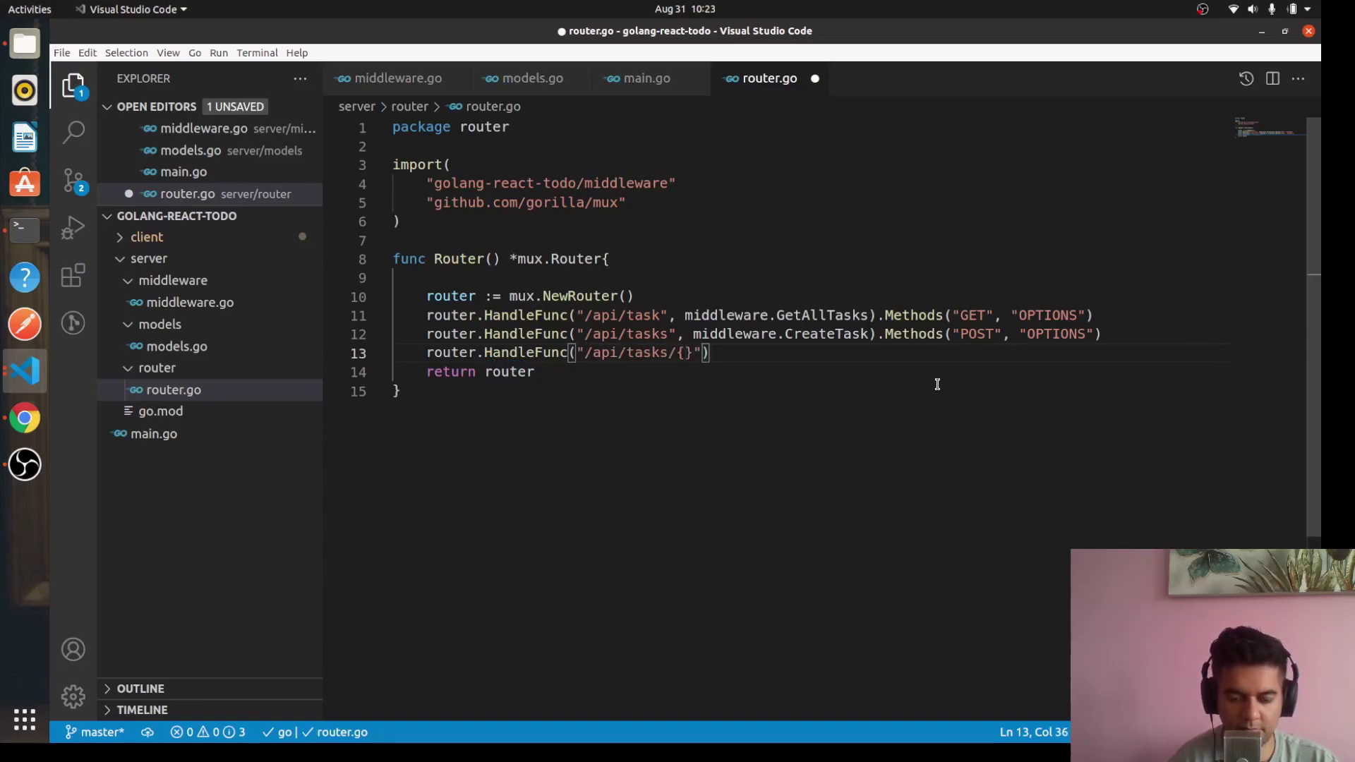
text(id)
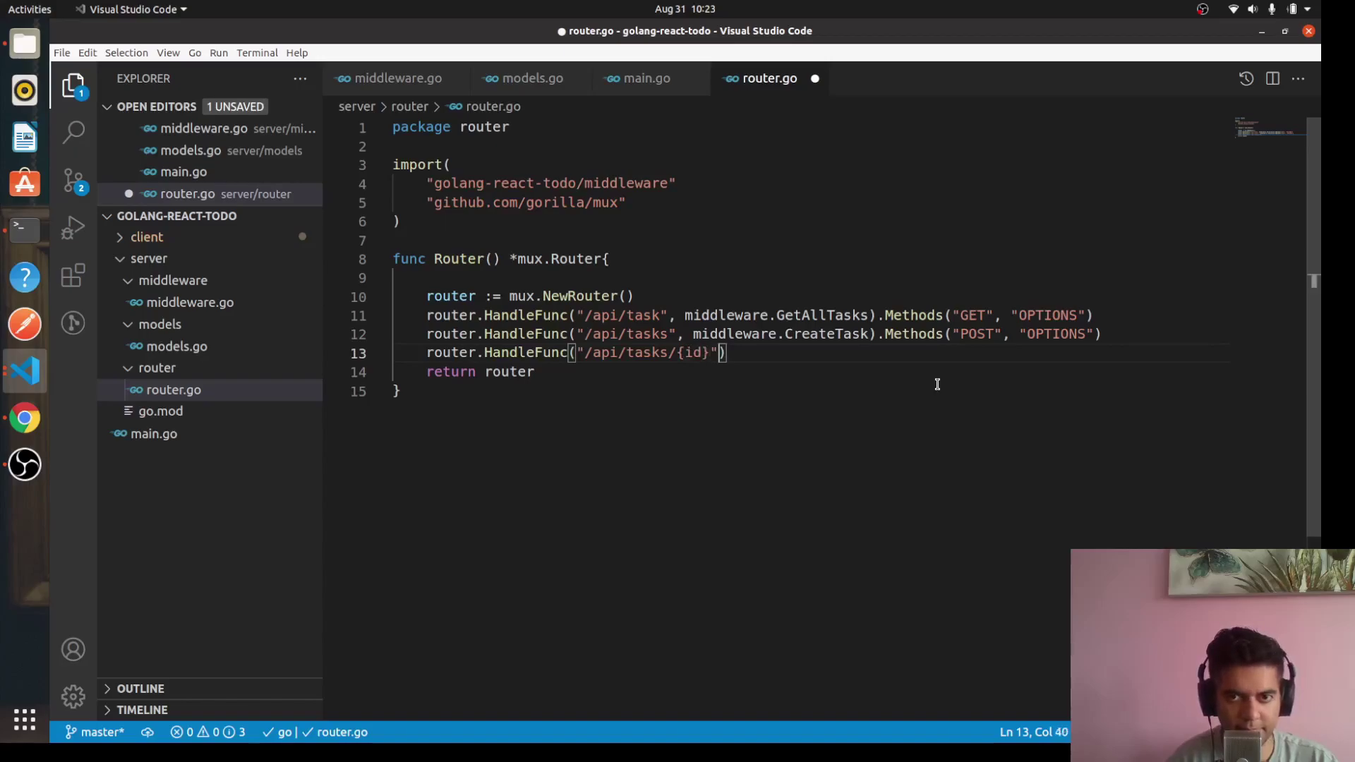
text(,)
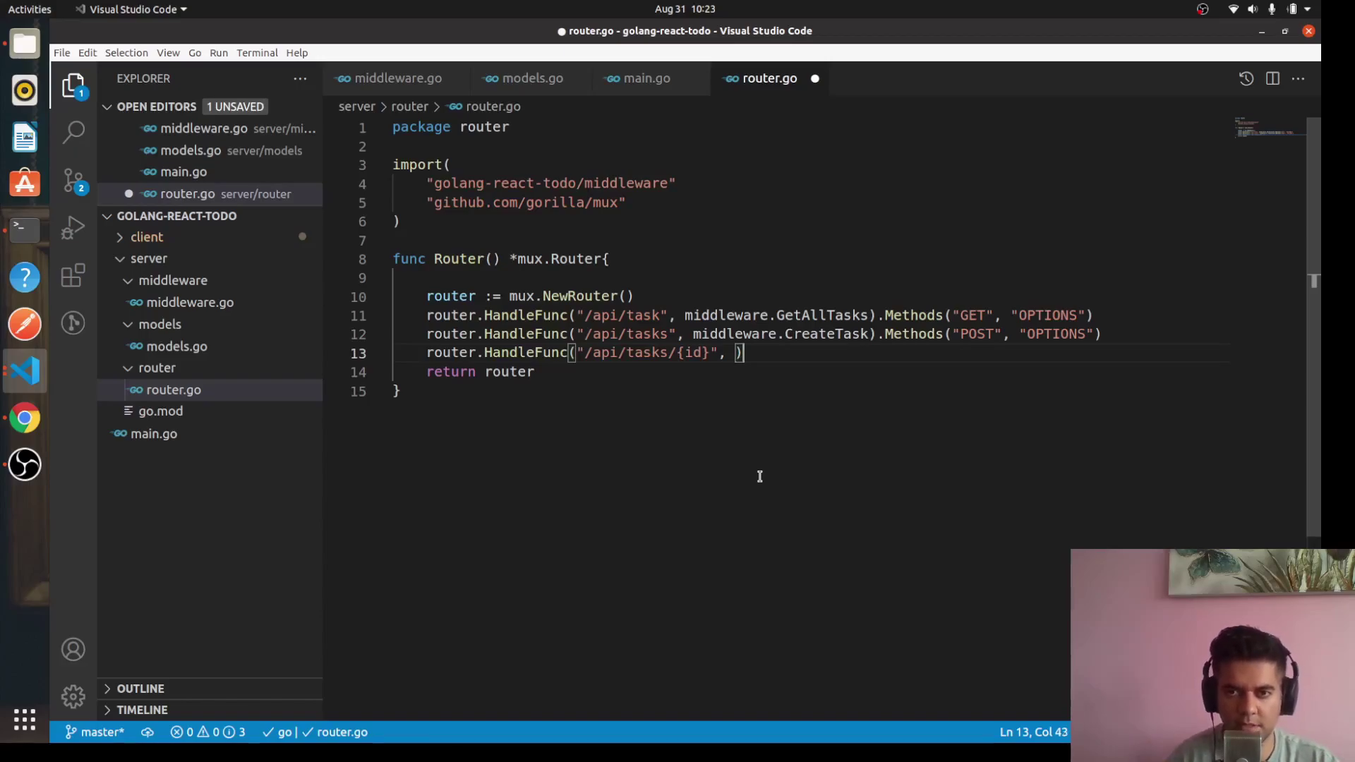
key(End)
text(.Metyhod)
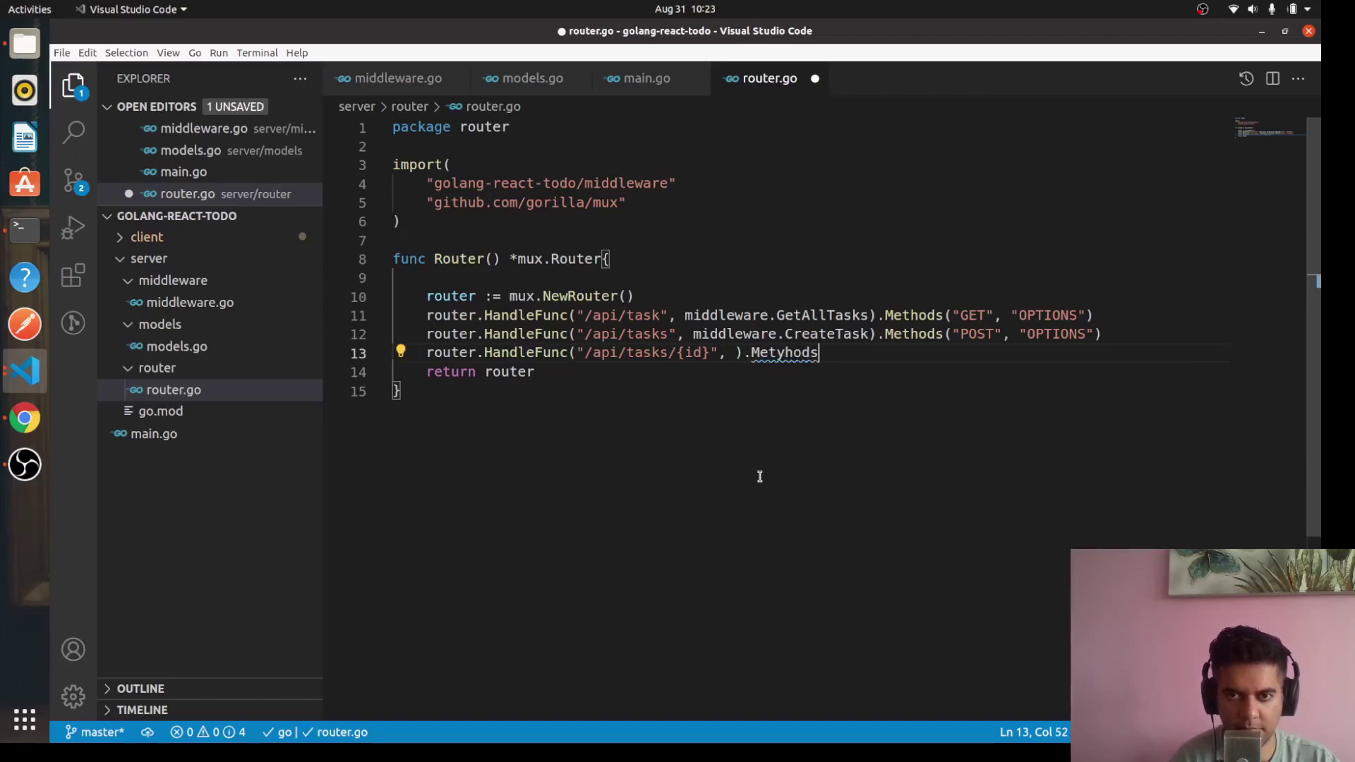
key(BackSpace)
text(hods()
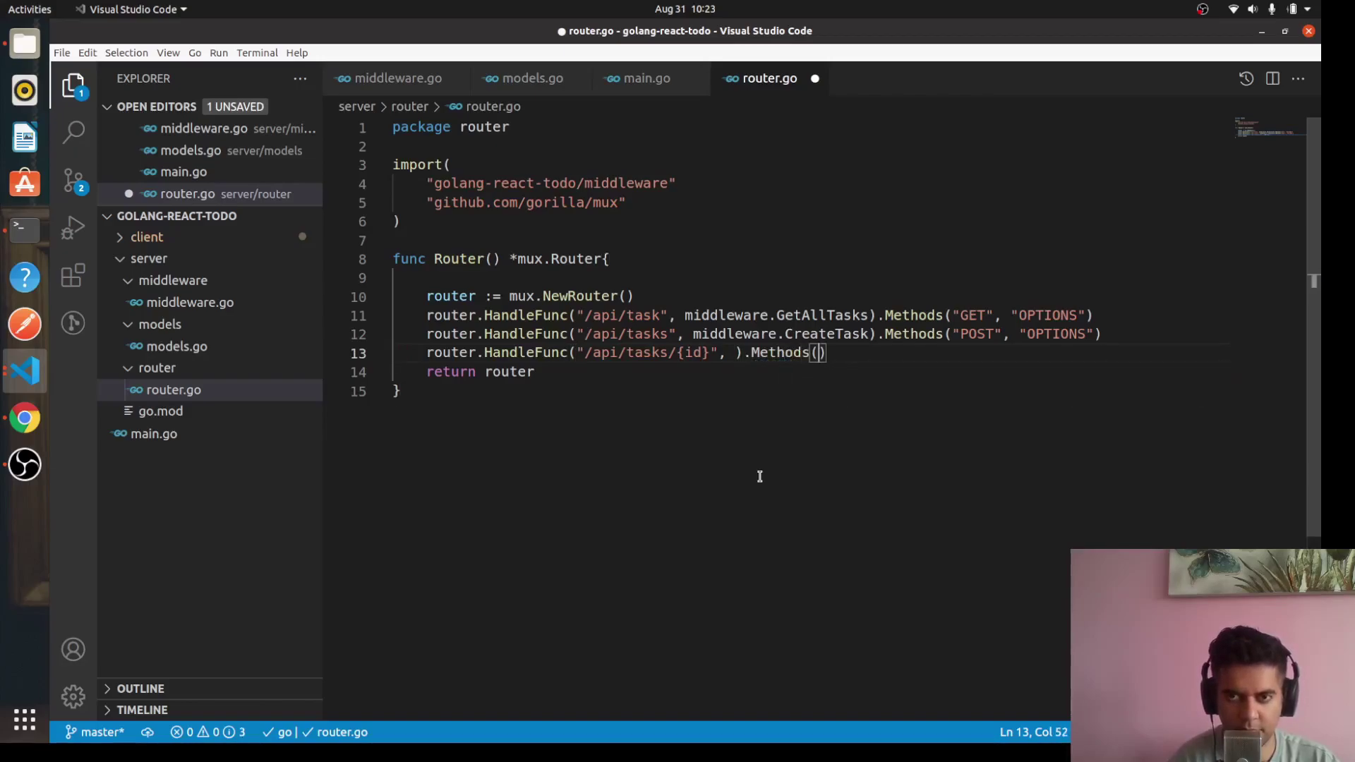
text("PUT)
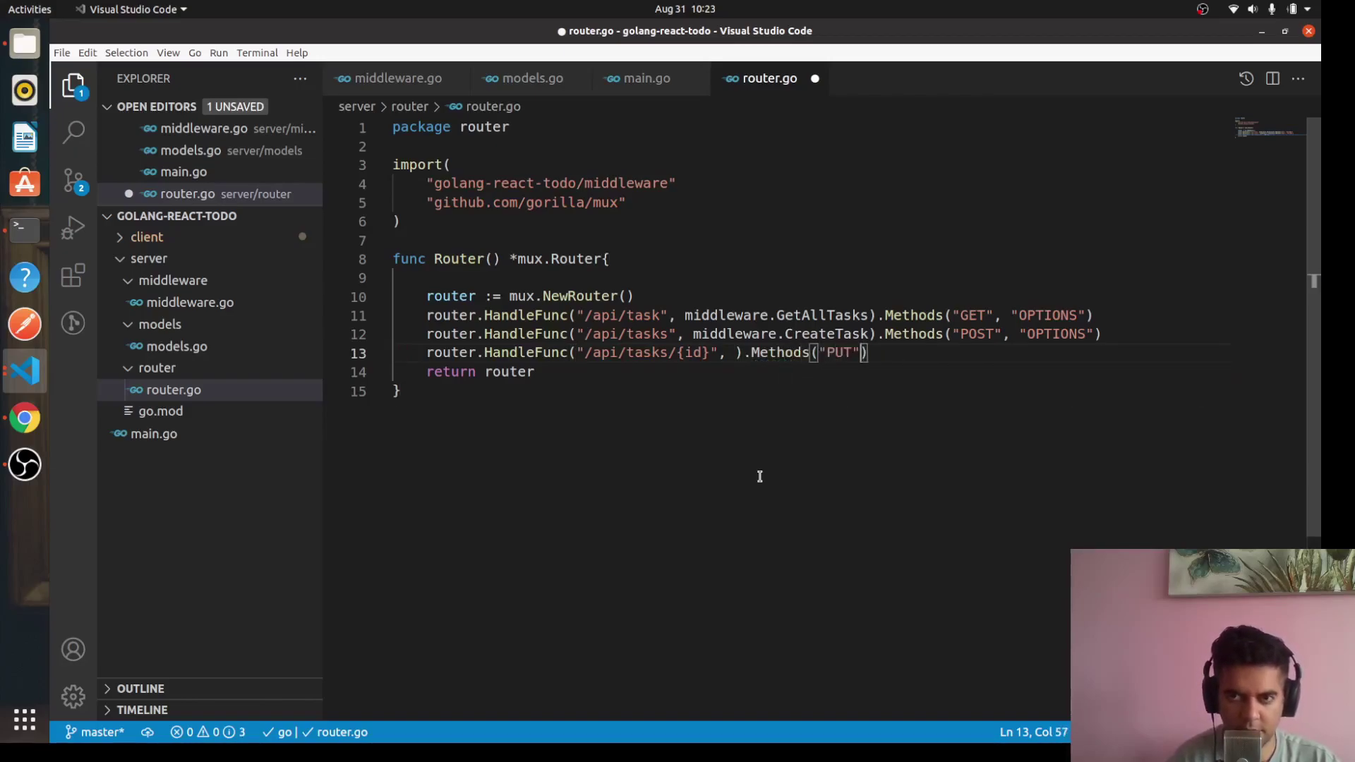
text(,"OPTIONS)
key(Left)
key(Left)
key(Left)
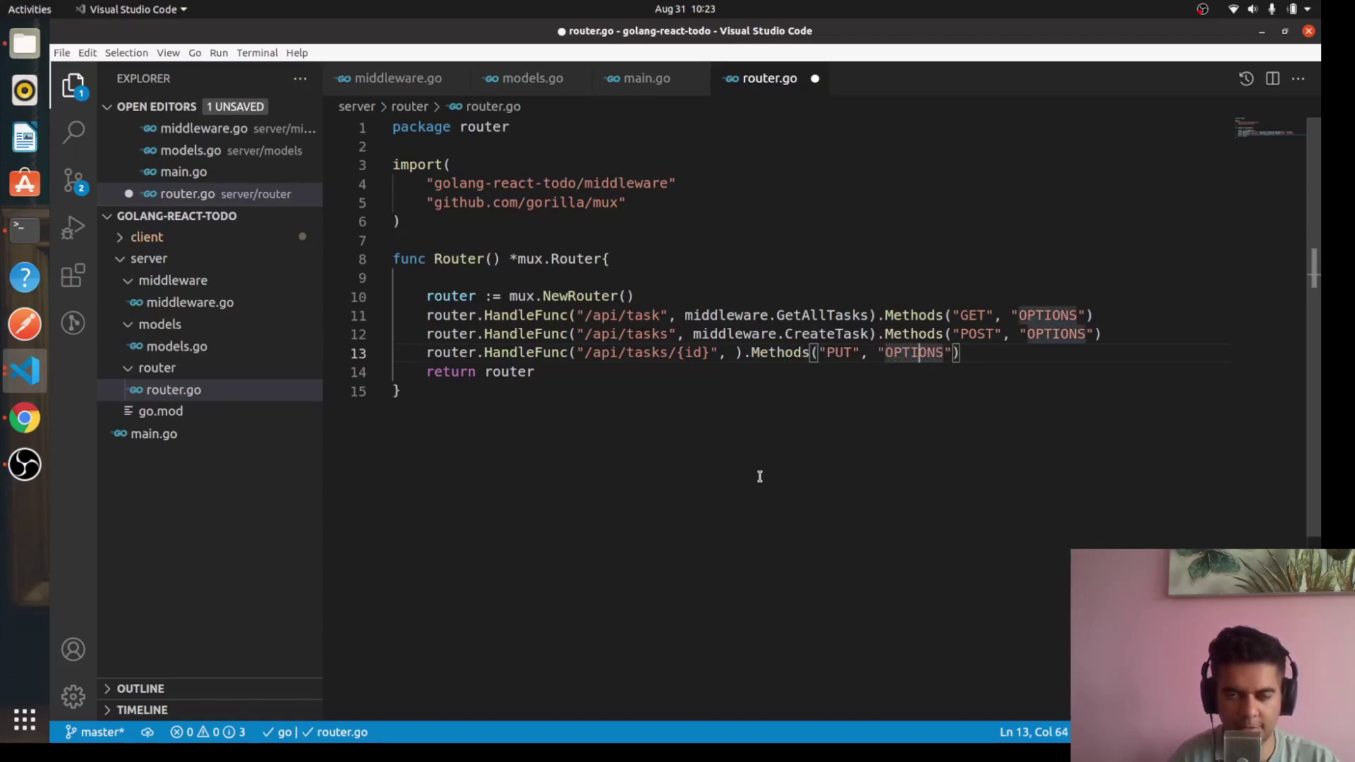
Step: Fill in middleware.TaskComplete as the handler for the /api/tasks/{id} route, fixing typos
key(ctrl+Left)
key(ctrl+Left)
key(ctrl+Left)
key(ctrl+Left)
key(Left)
key(Left)
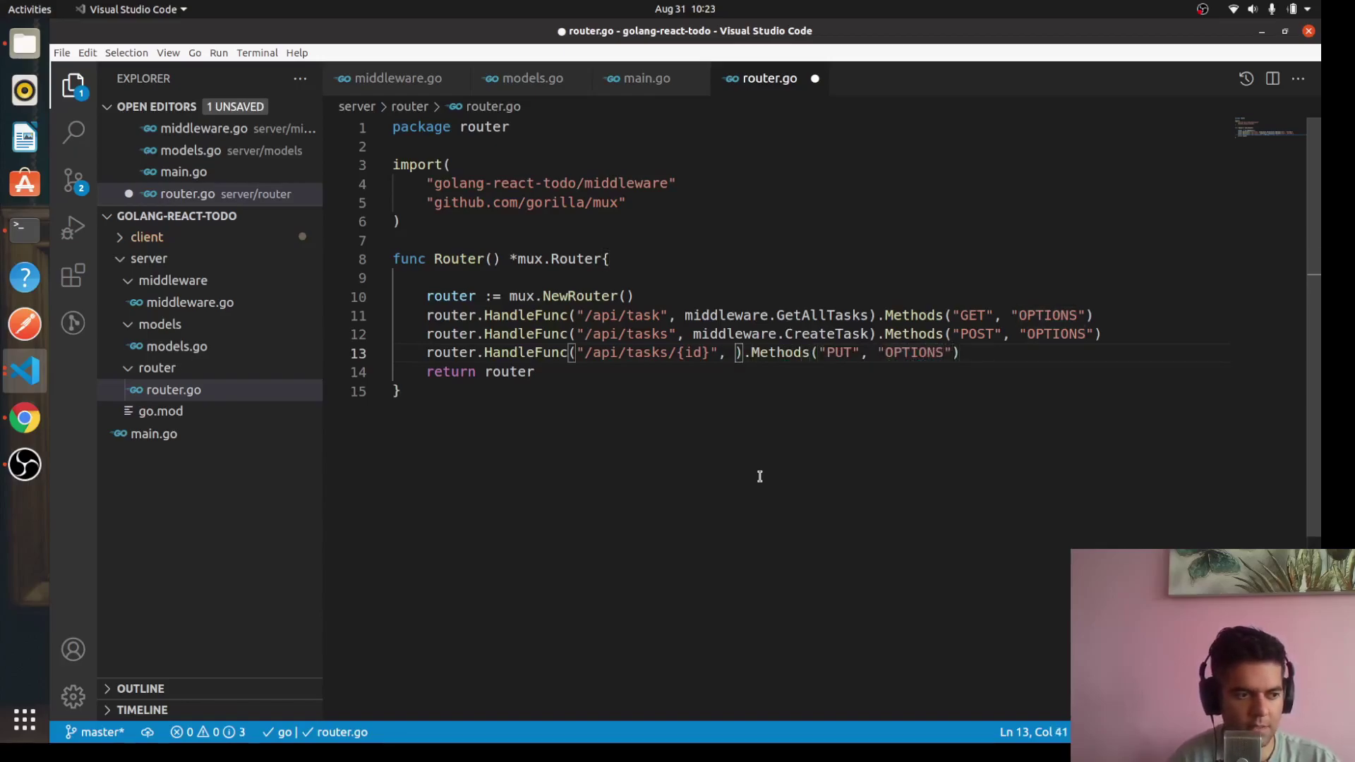
text(middleware )
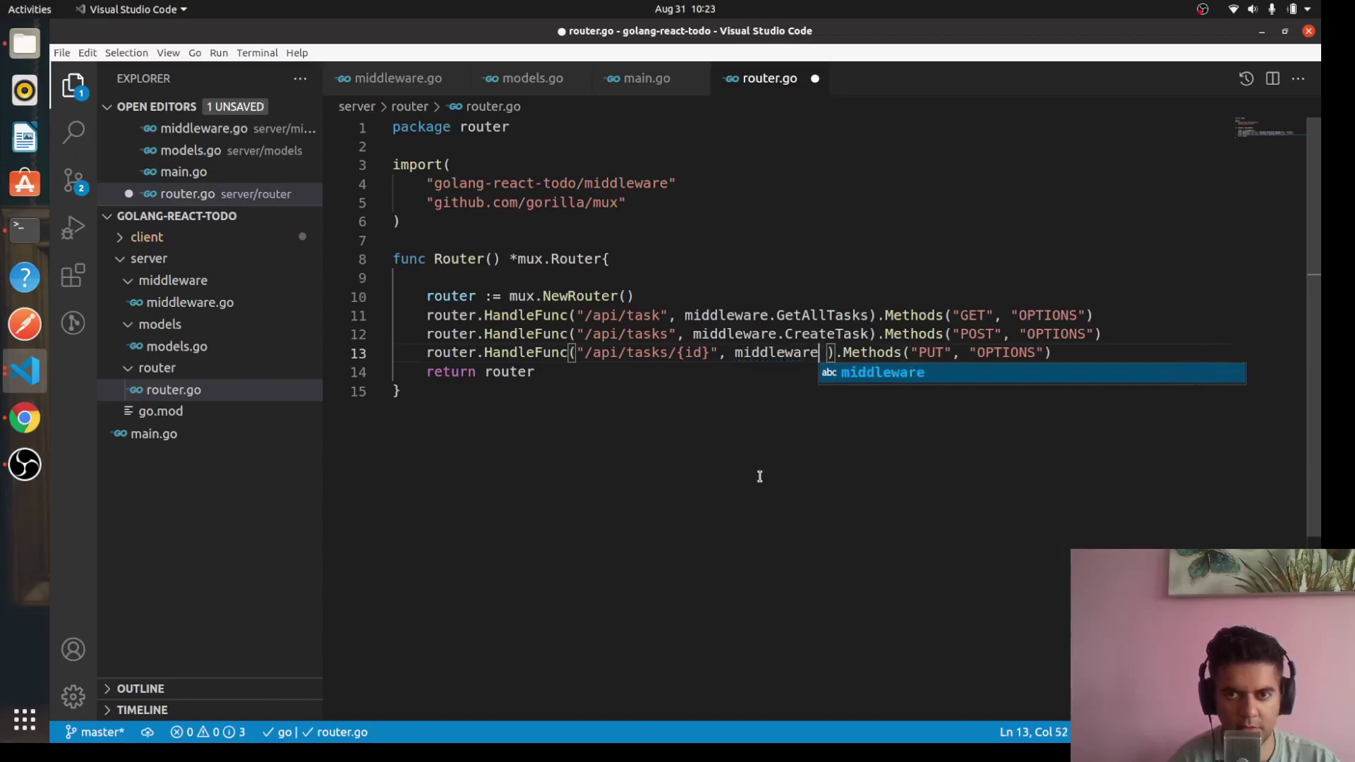
text(.TasjC)
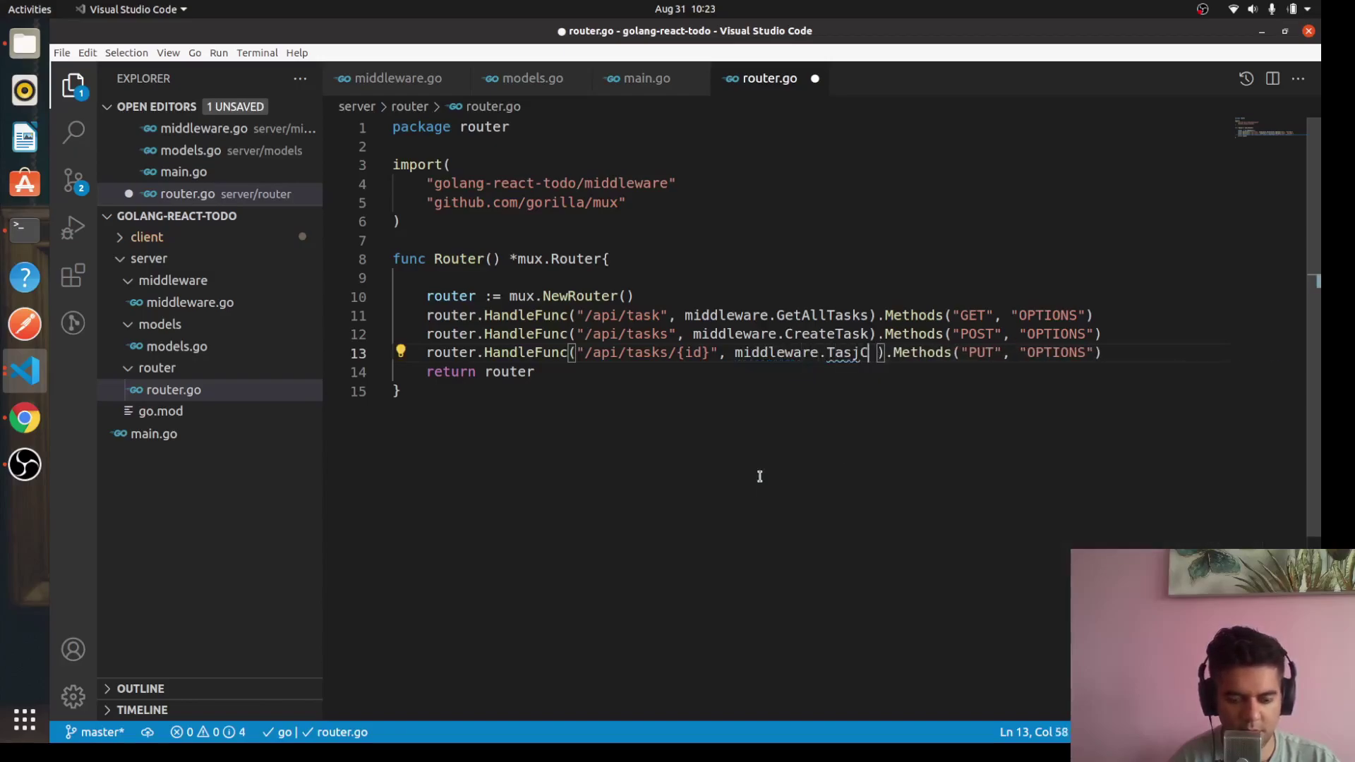
text(ompl)
key(BackSpace)
key(BackSpace)
key(BackSpace)
key(BackSpace)
key(BackSpace)
key(BackSpace)
text(k)
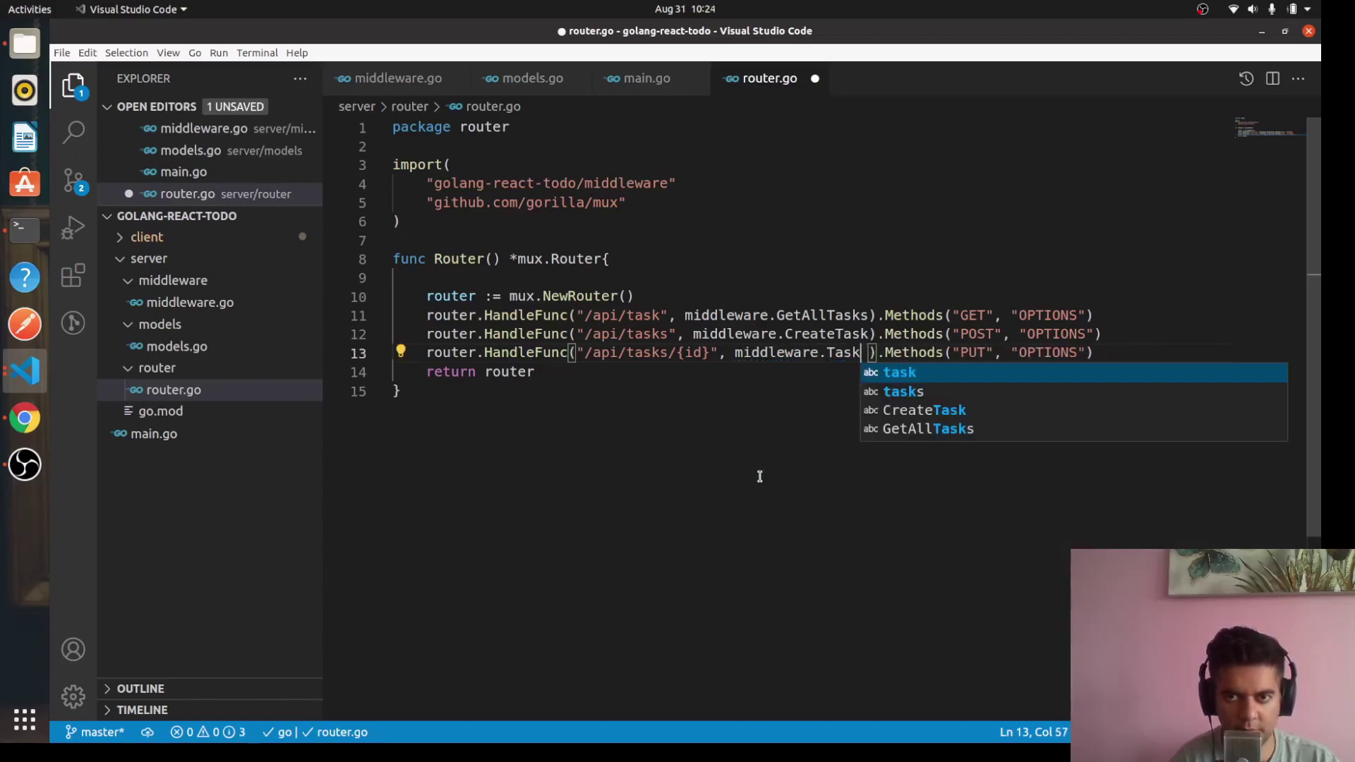
text(COmpl)
key(BackSpace)
key(BackSpace)
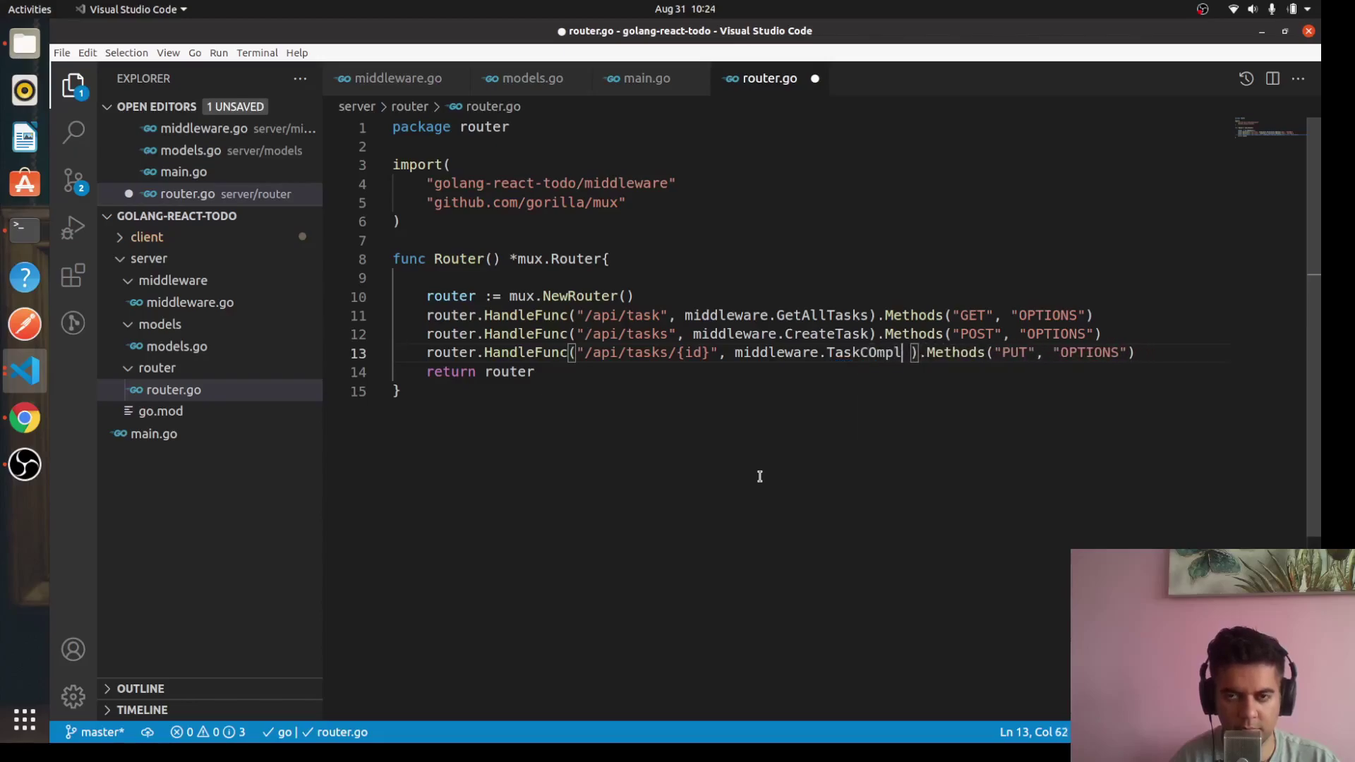
key(BackSpace)
key(BackSpace)
text(omplete)
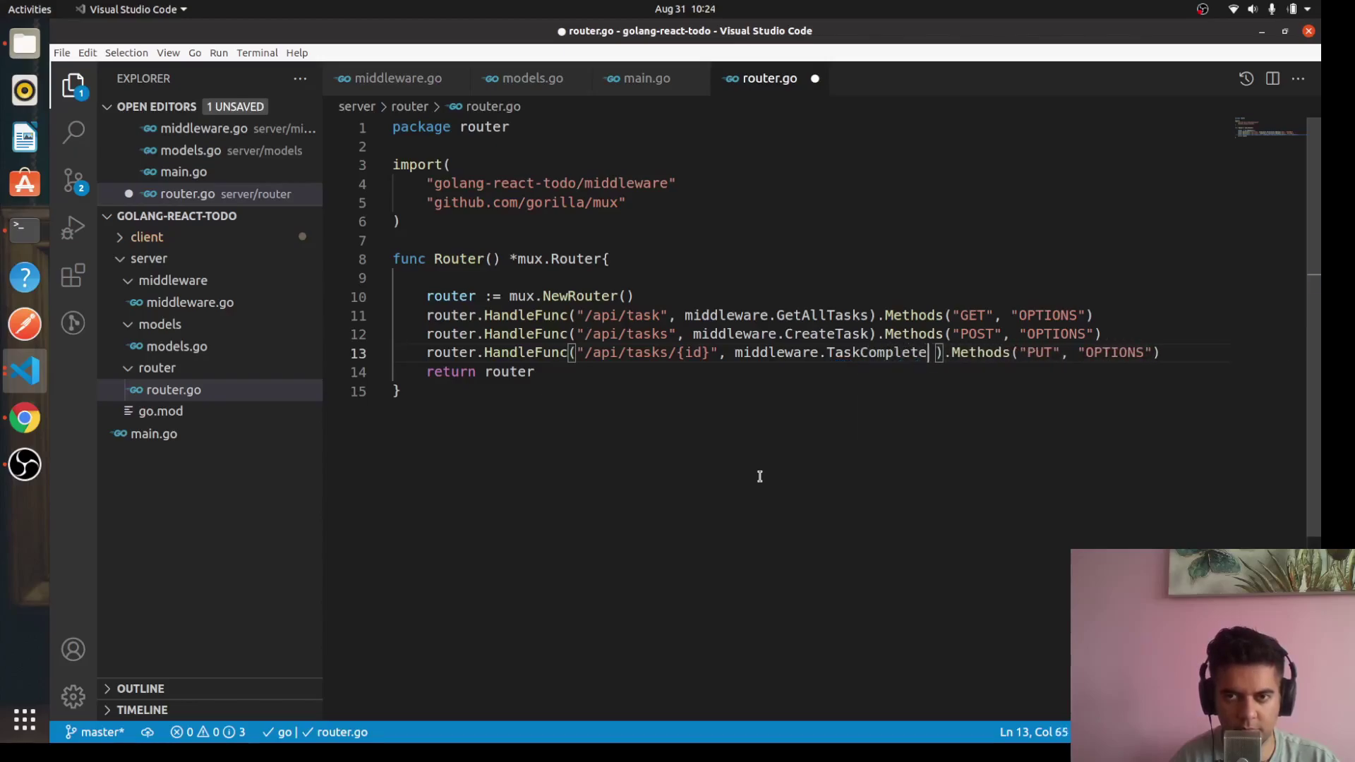
key(Right)
key(Right)
key(Right)
key(Right)
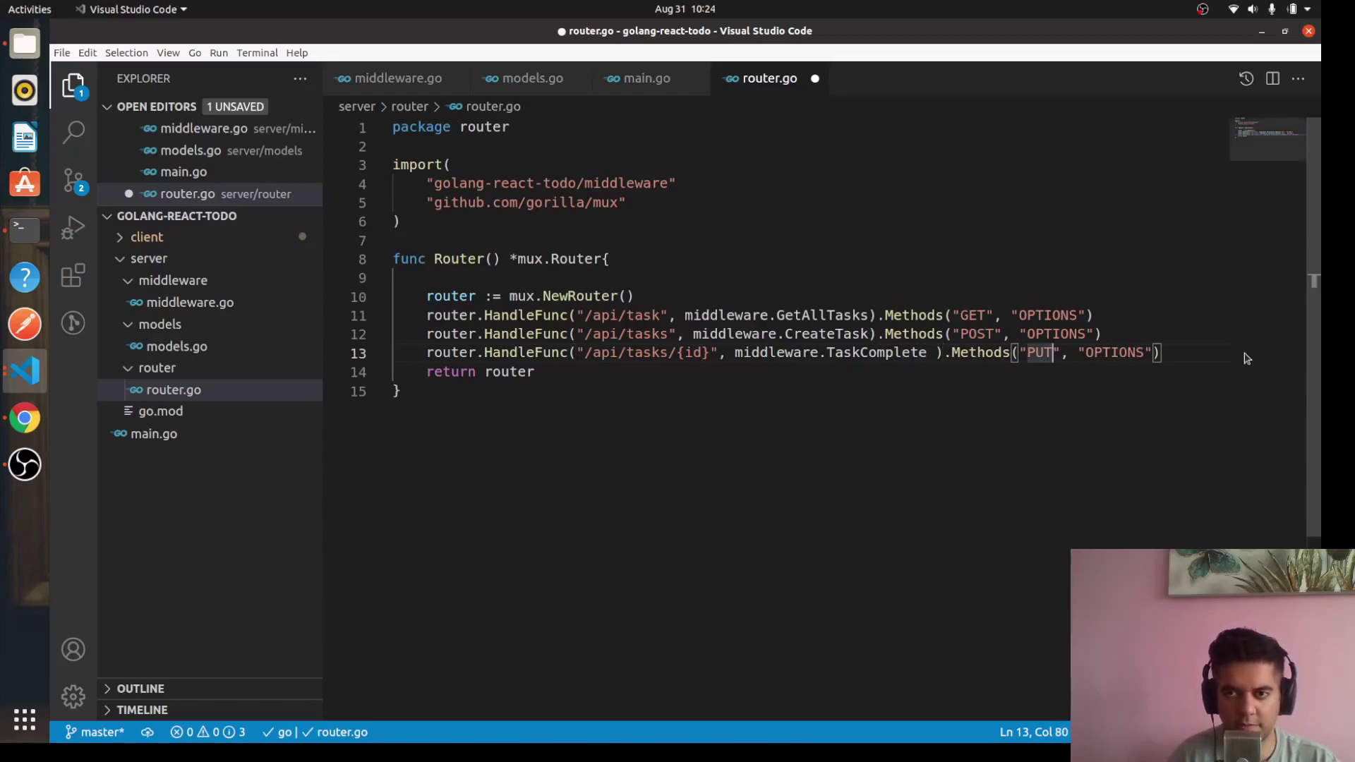
click(1206, 346)
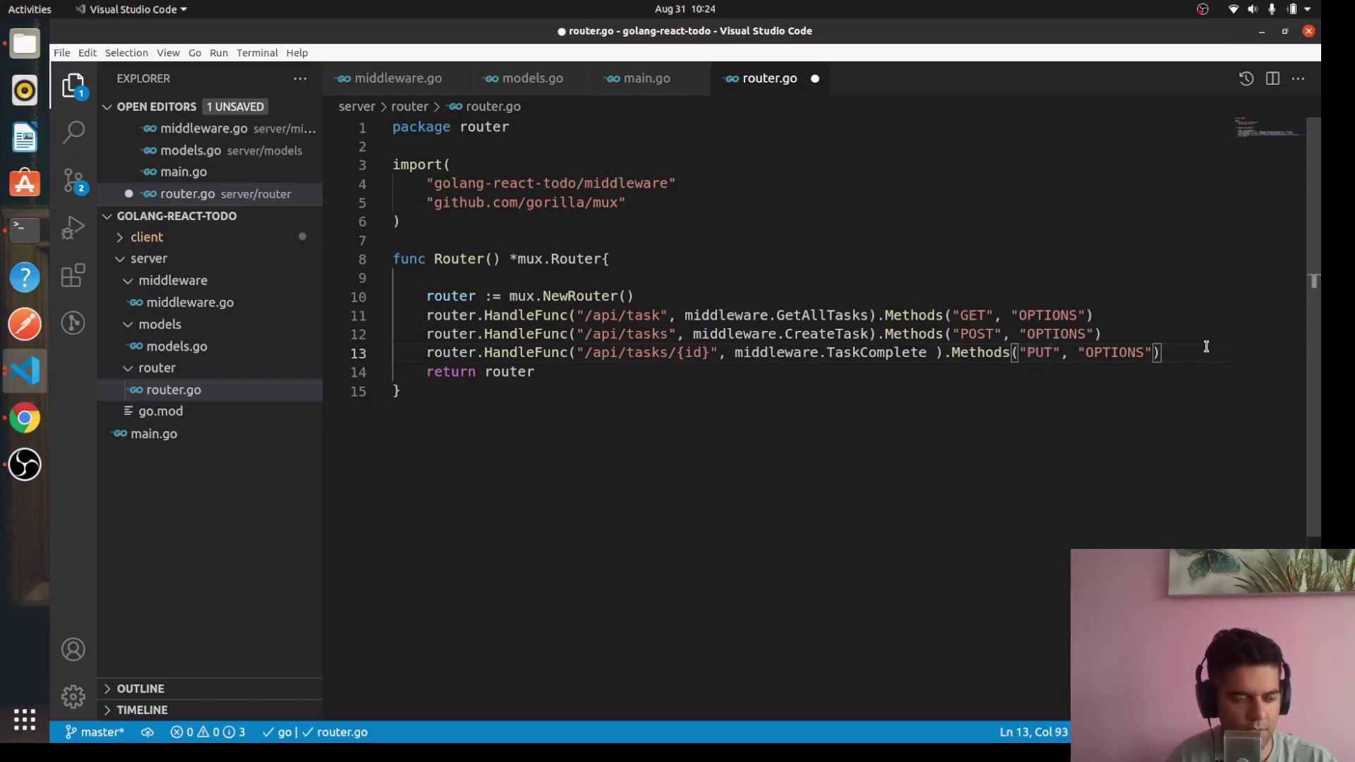
Step: Register /api/undoTask/{id} to middleware.UndoTask with Methods("PUT", "OPTIONS")
key(Return)
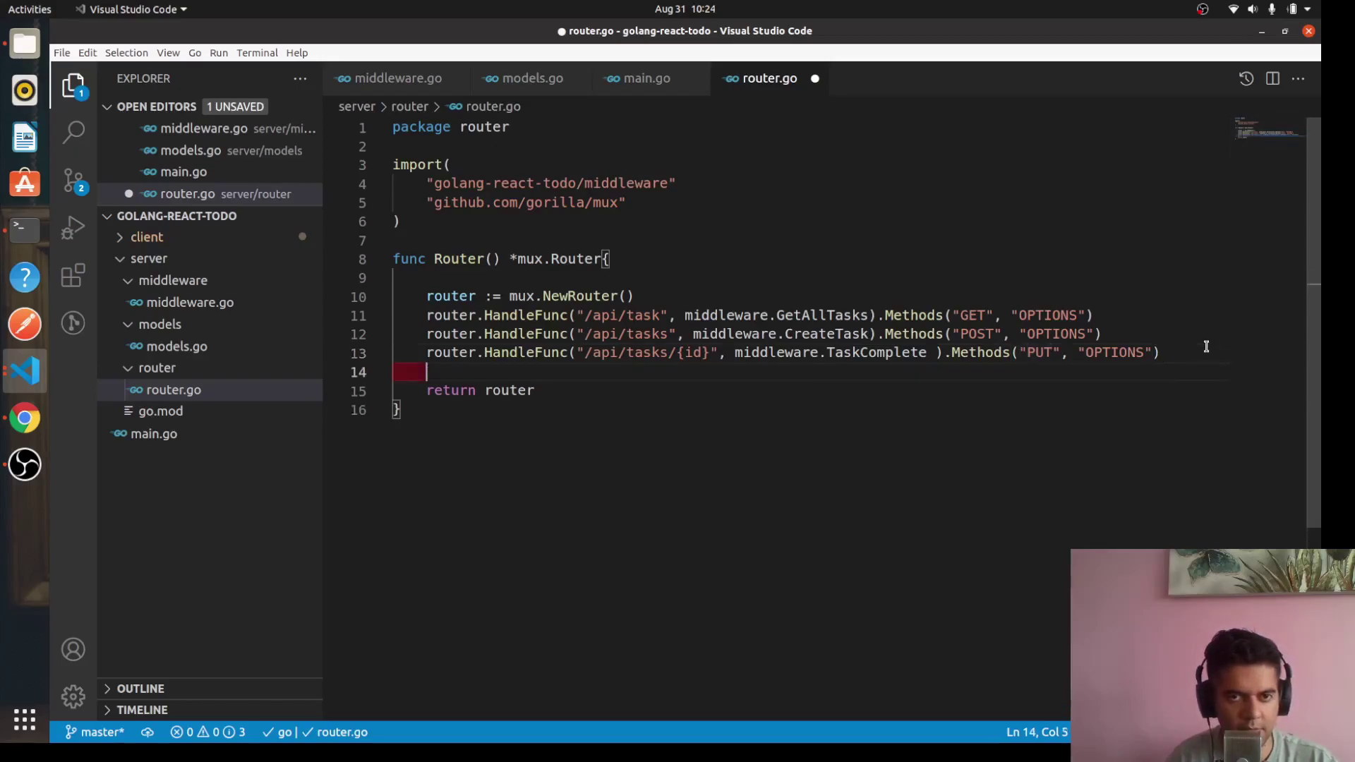
text(ro)
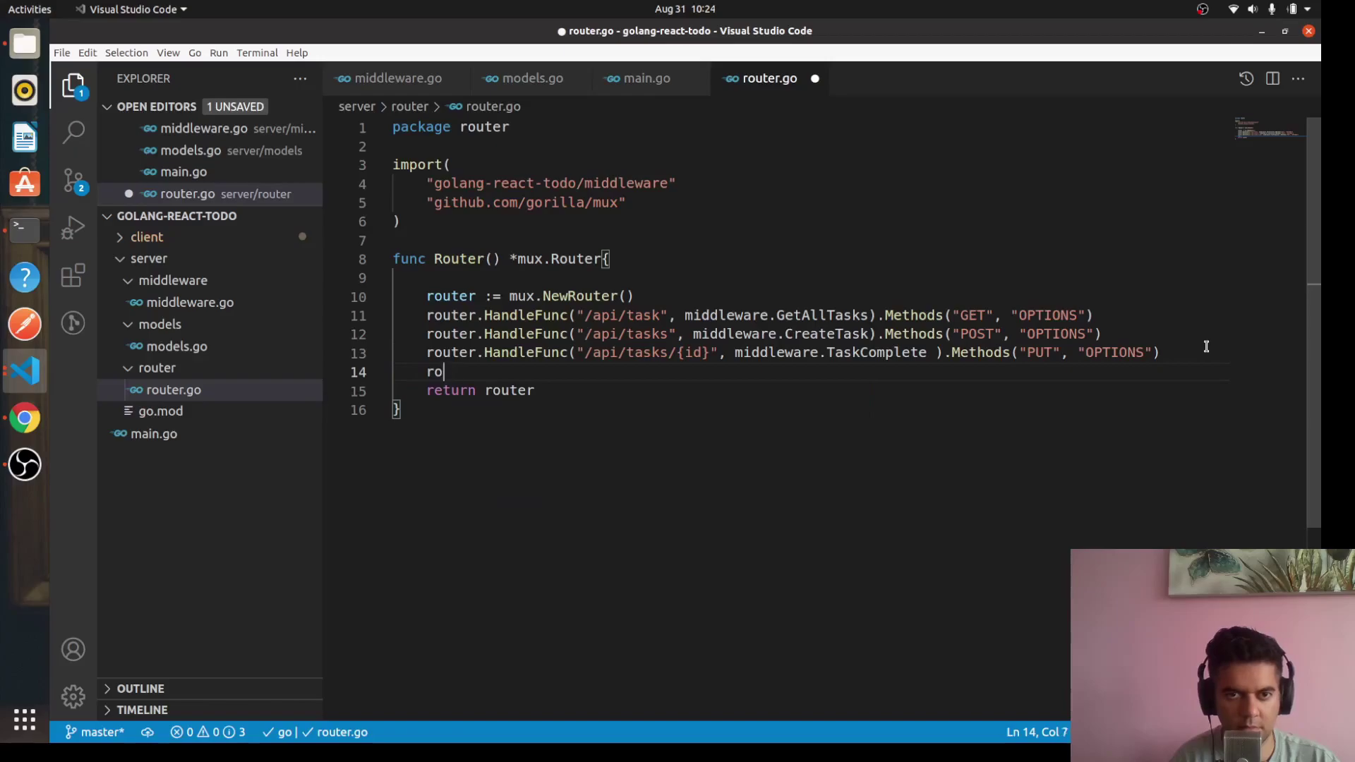
text(uter.Handle)
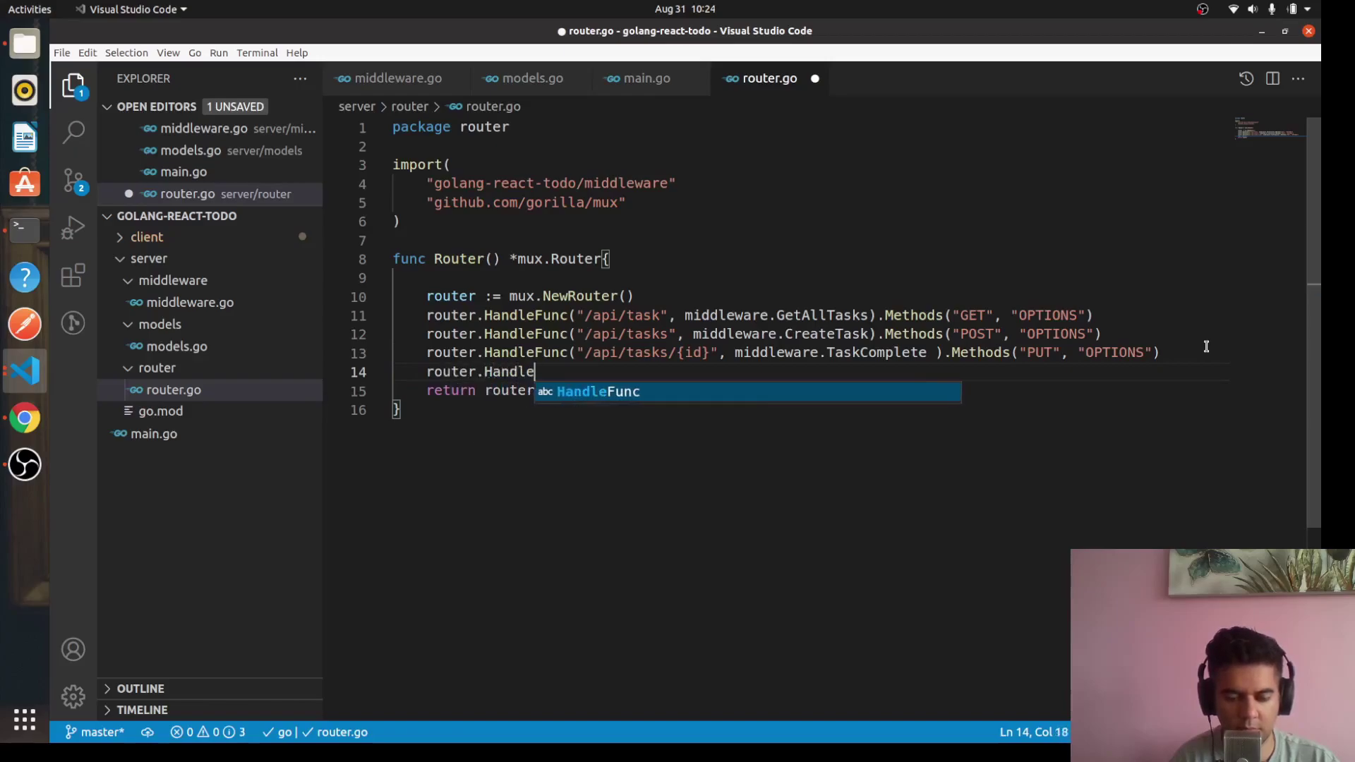
key(Tab)
text(()
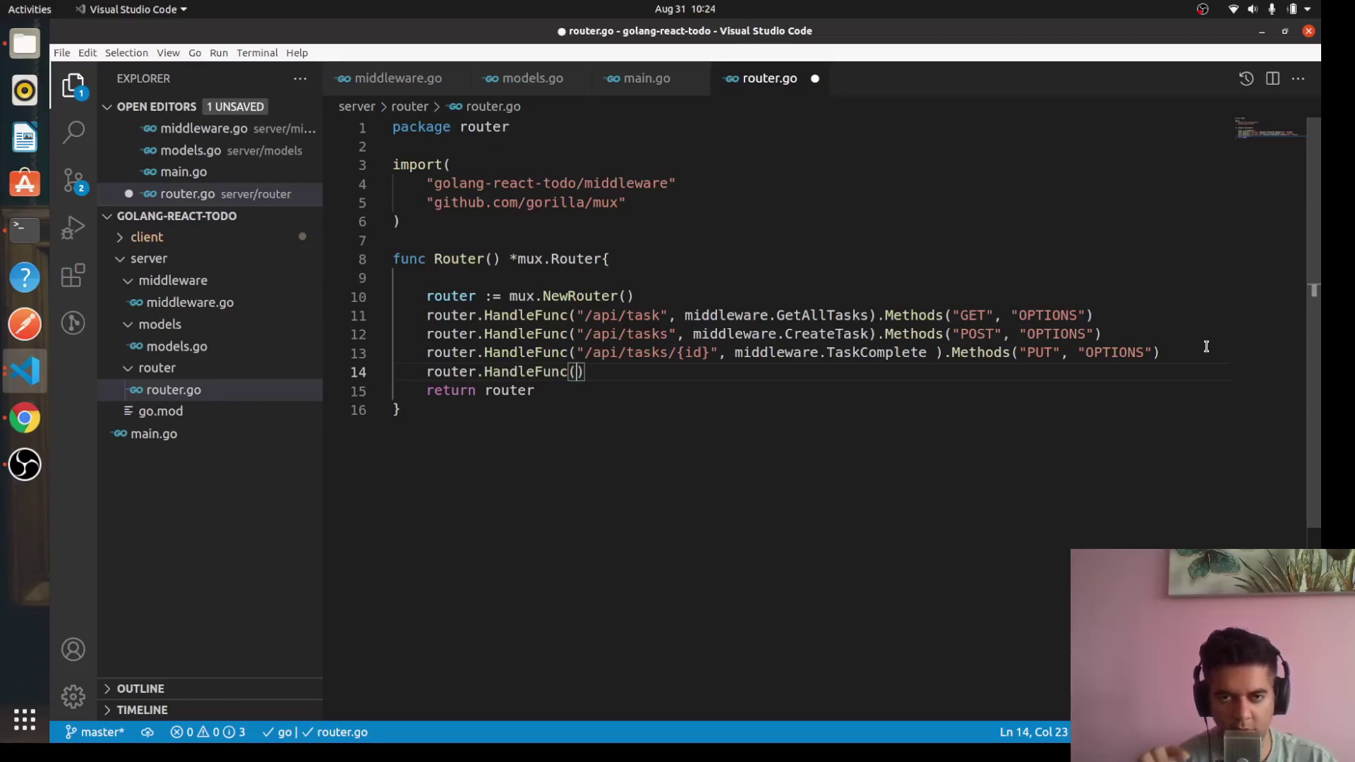
text("/api/un)
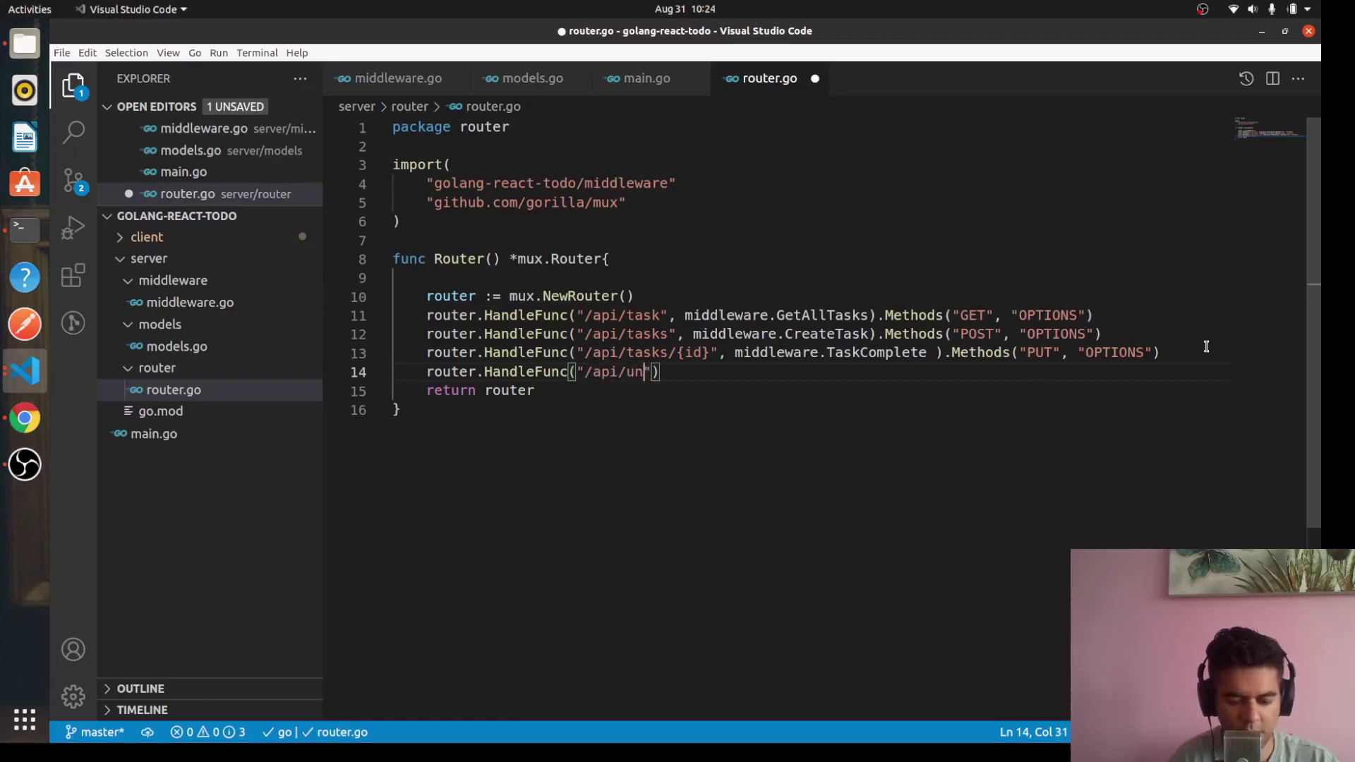
text(undoTask/)
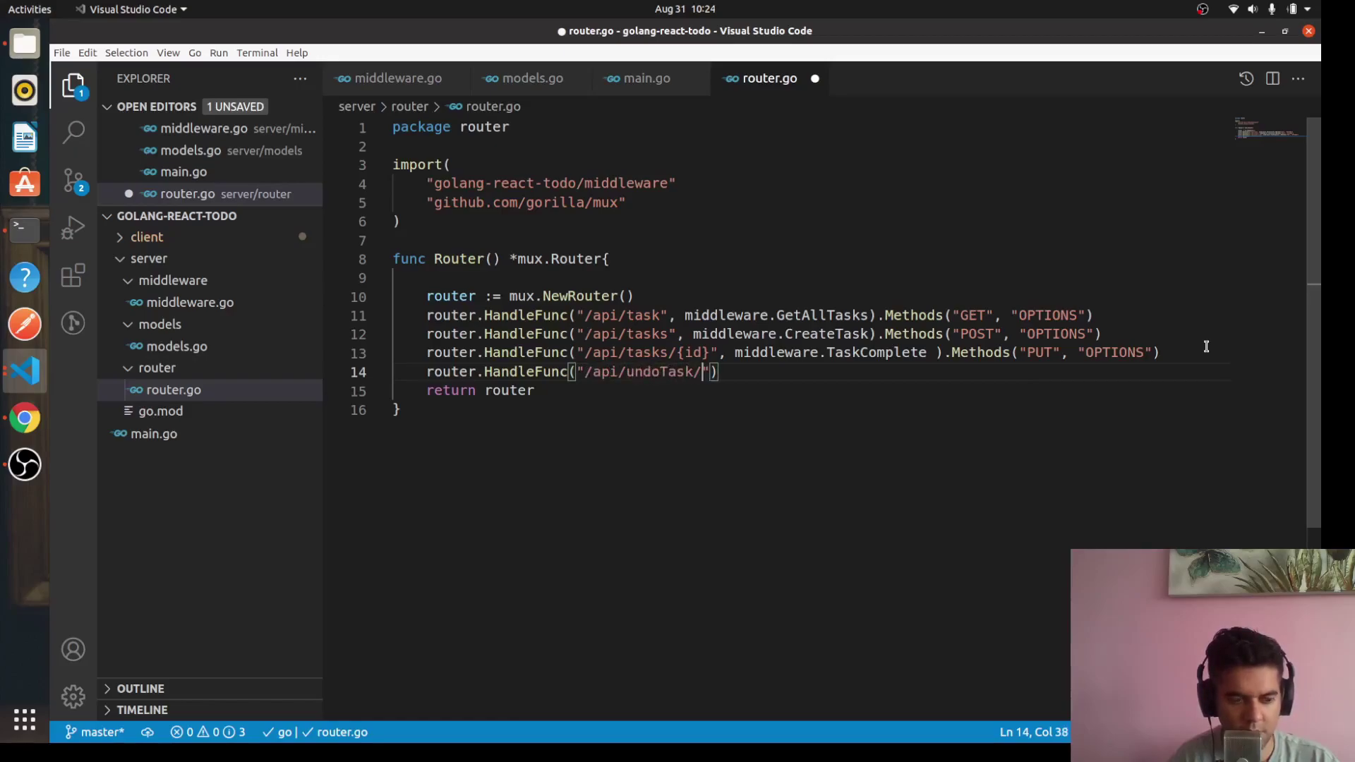
text({})
text(id)
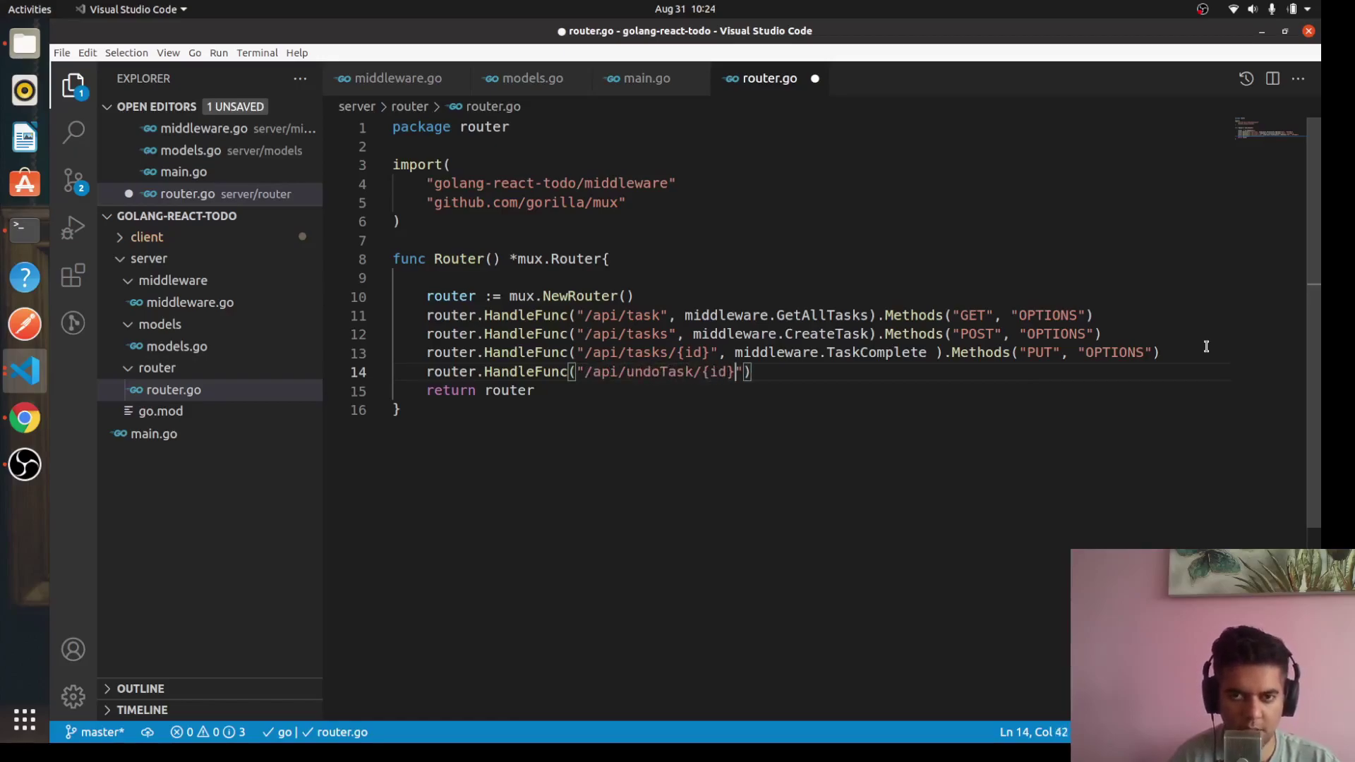
key(Right)
key(Right)
key(Escape)
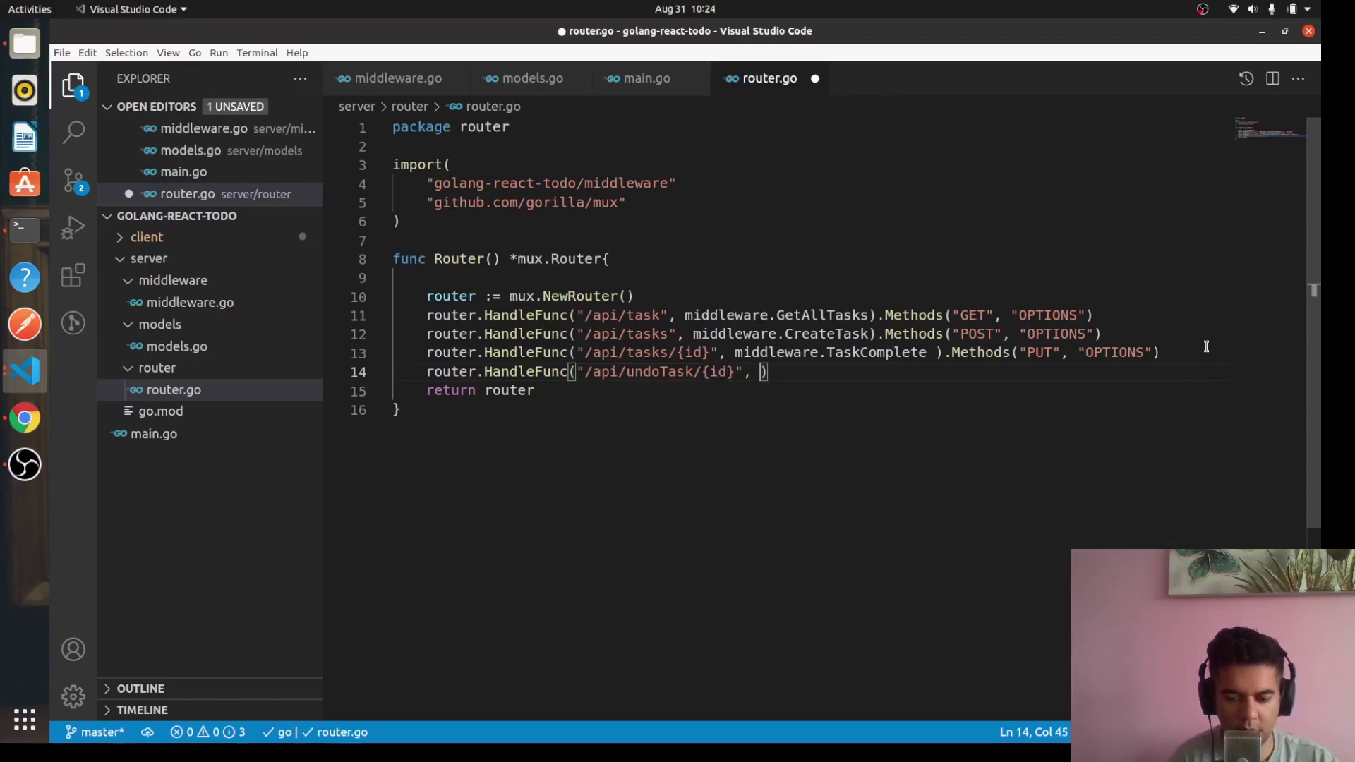
text(middle/)
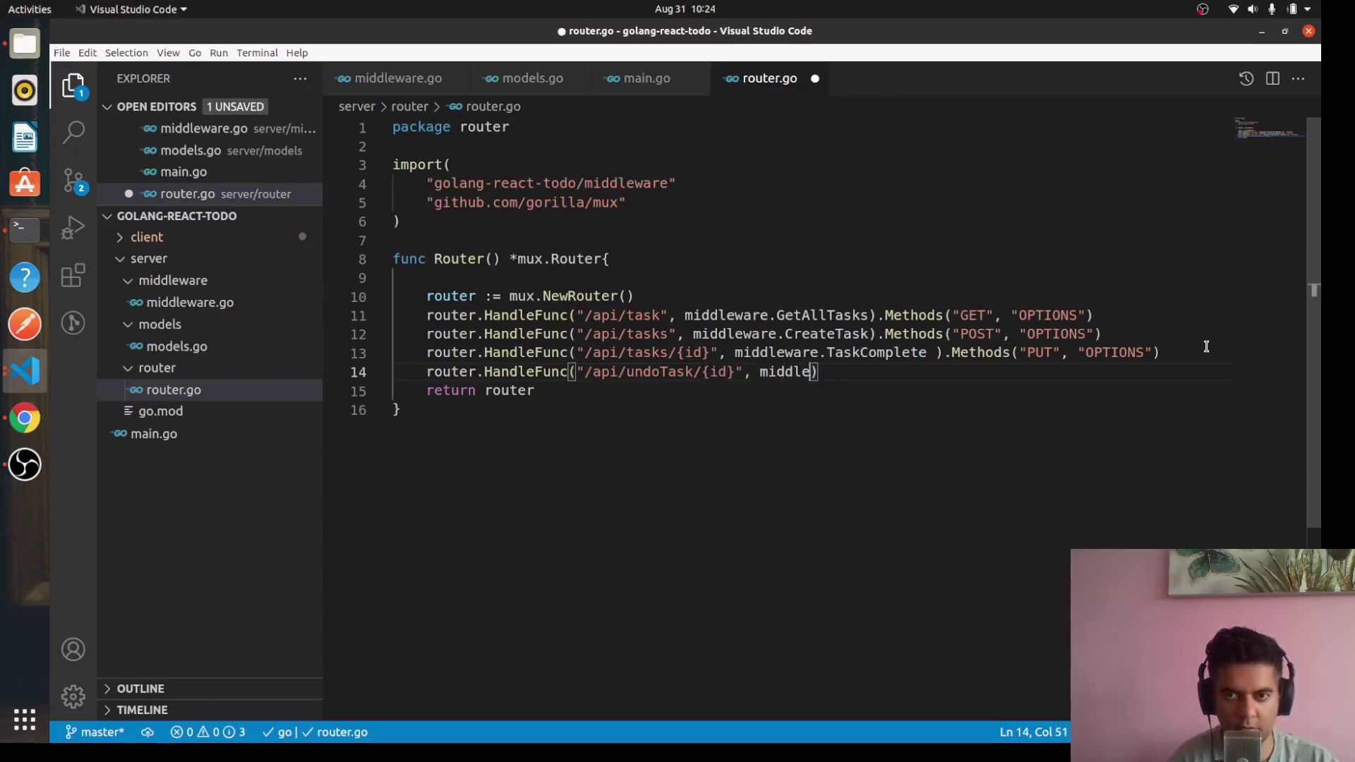
text(ware.)
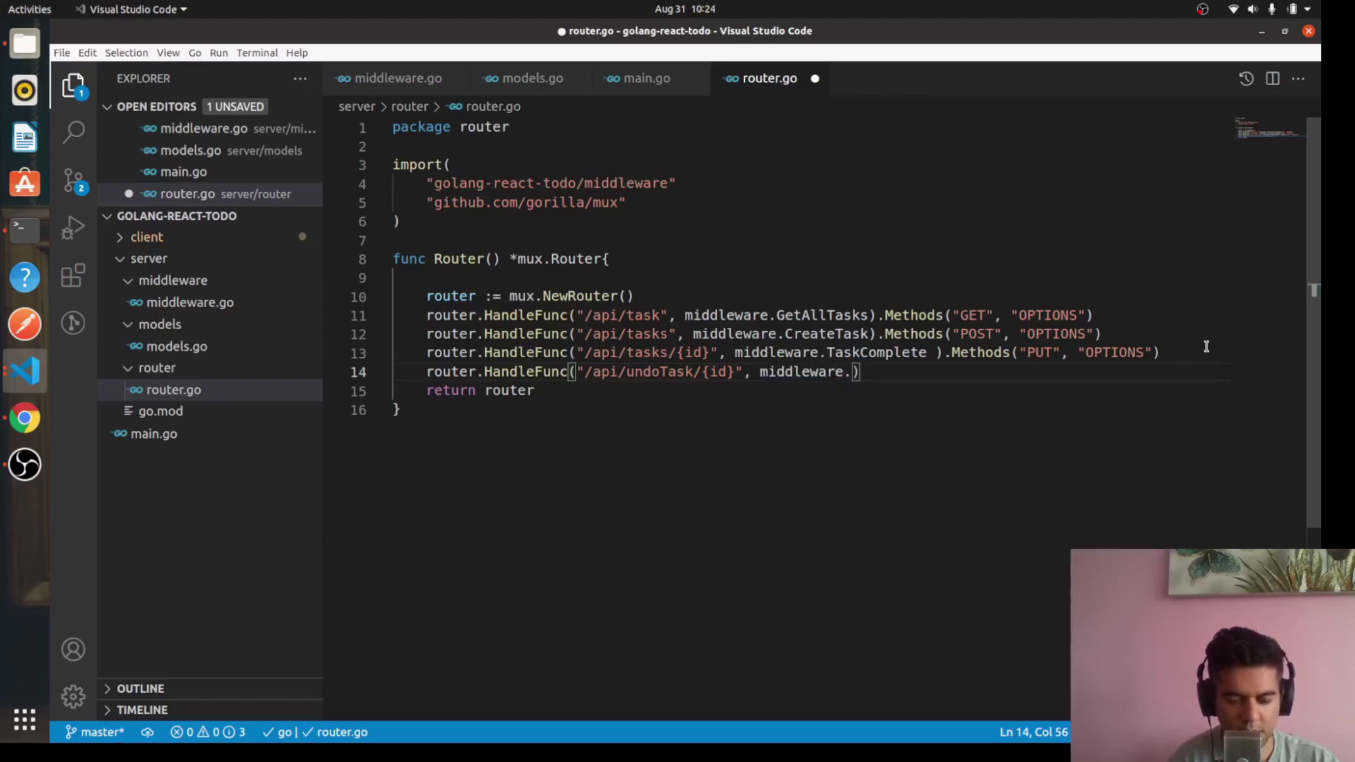
text(UndoTas)
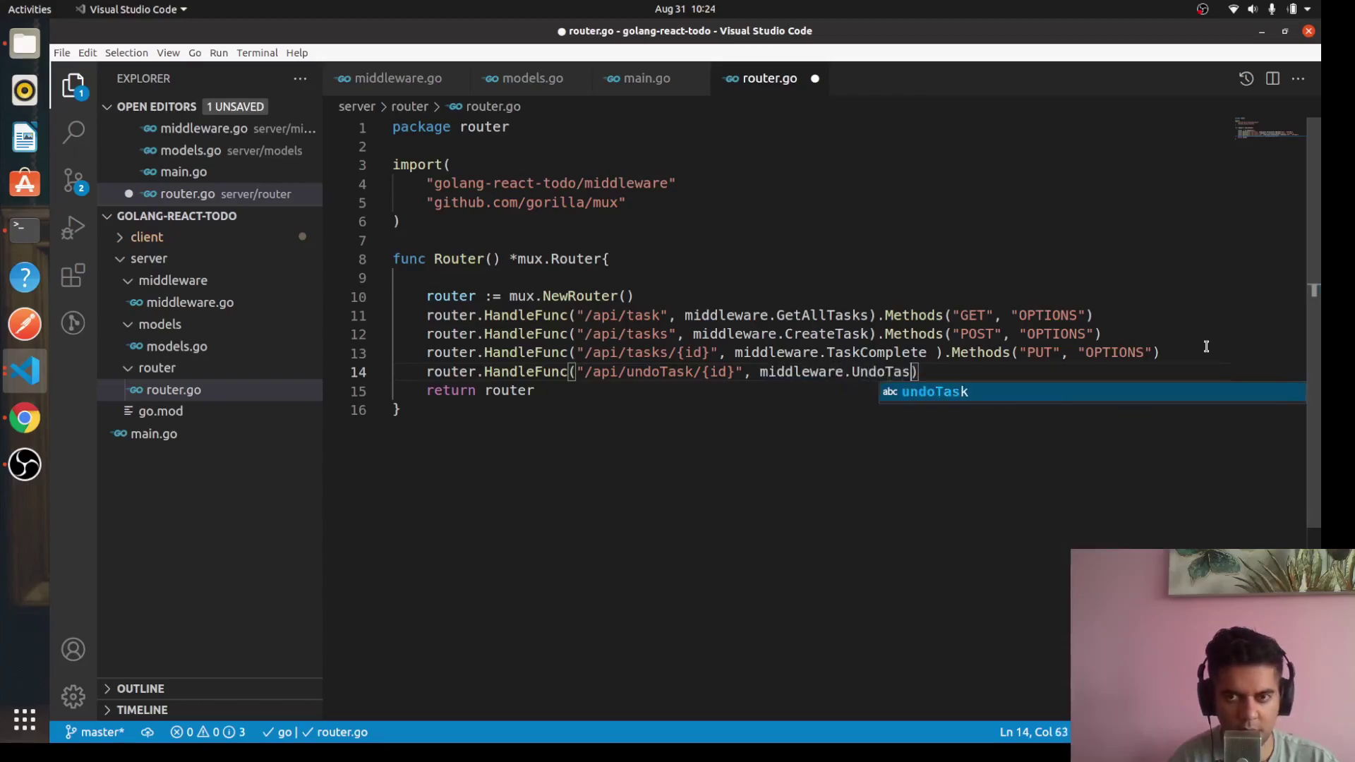
text(k).Me)
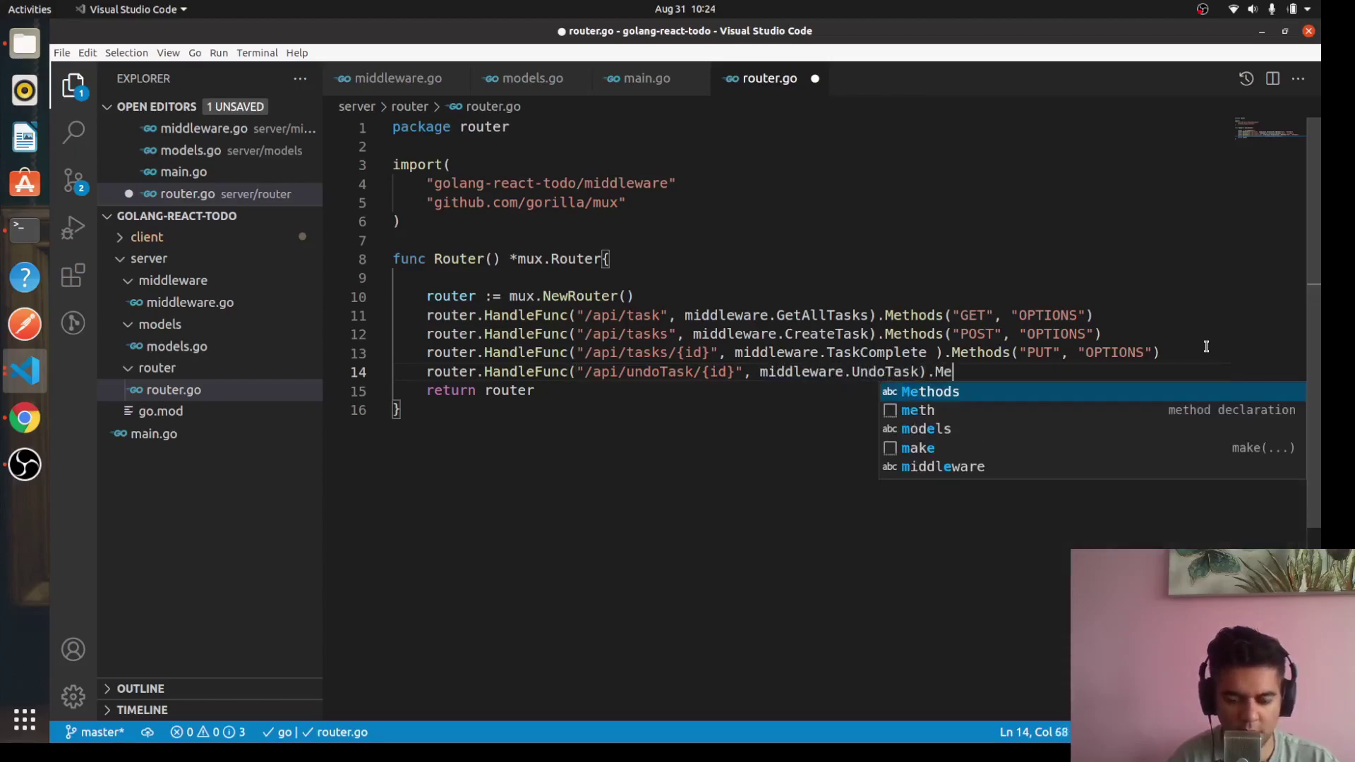
text(thods()
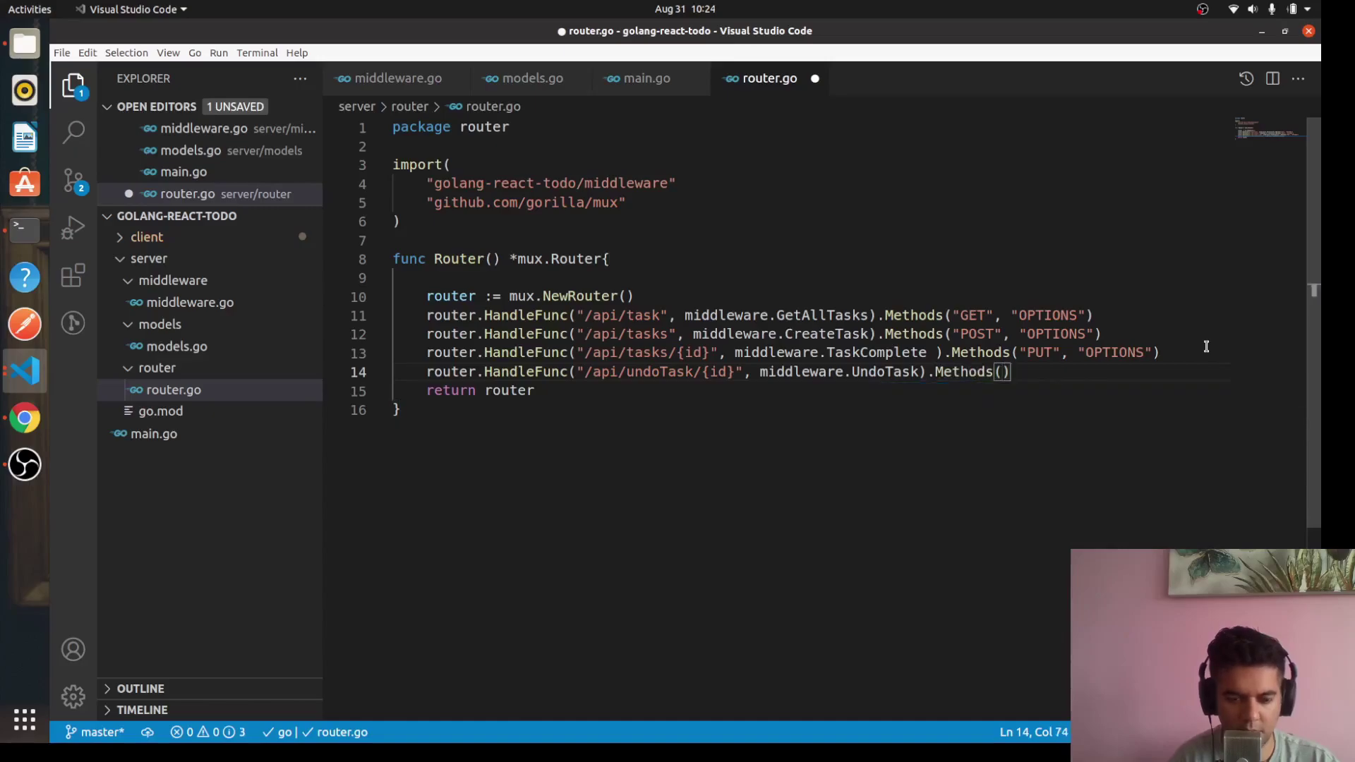
text("PUT", )
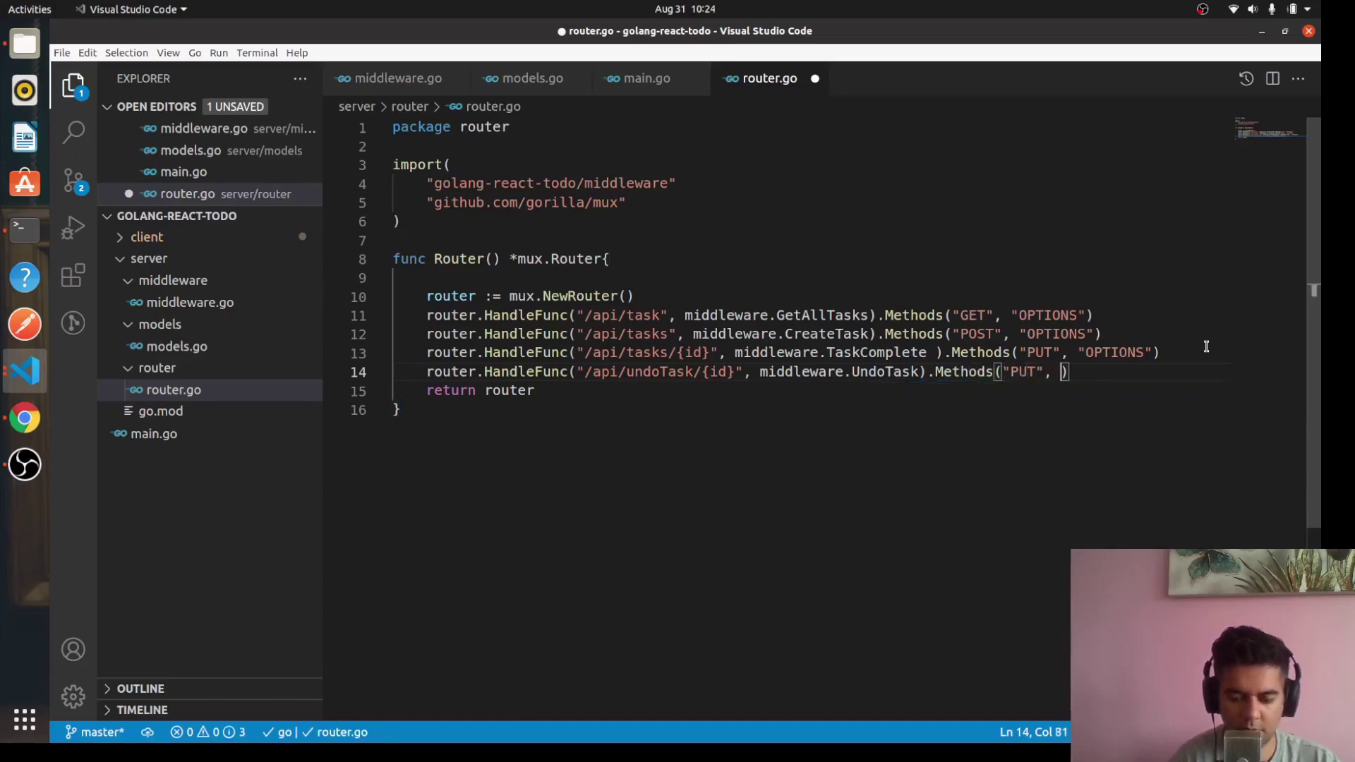
text("OPTIONS)
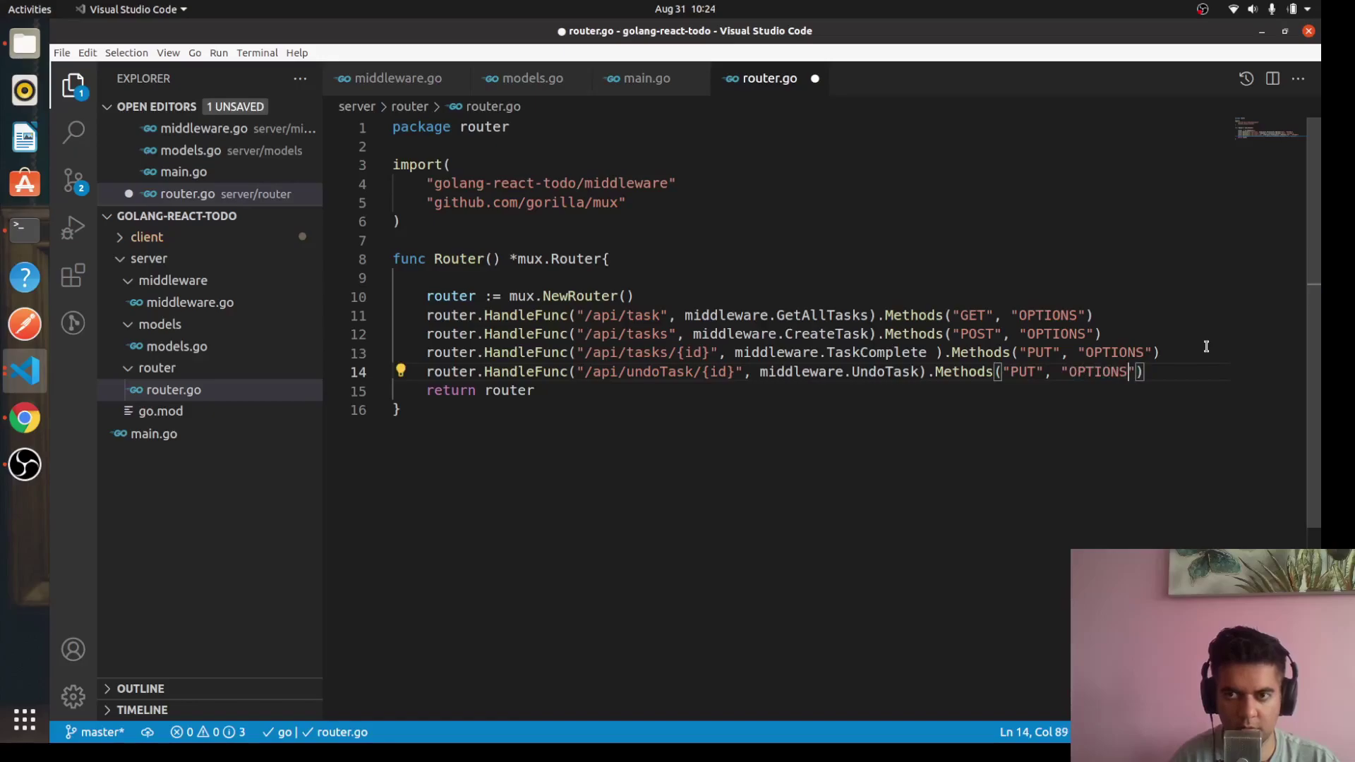
key(End)
key(Return)
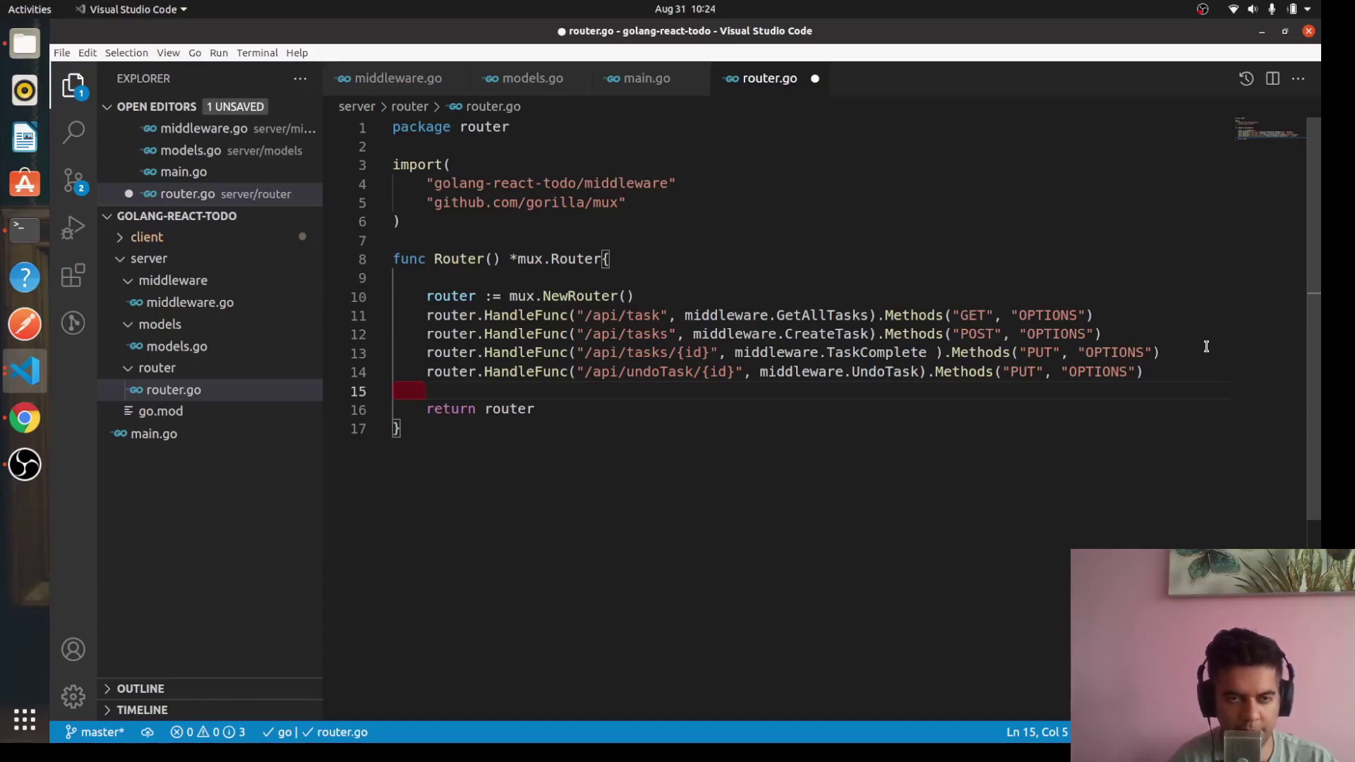
text(router.)
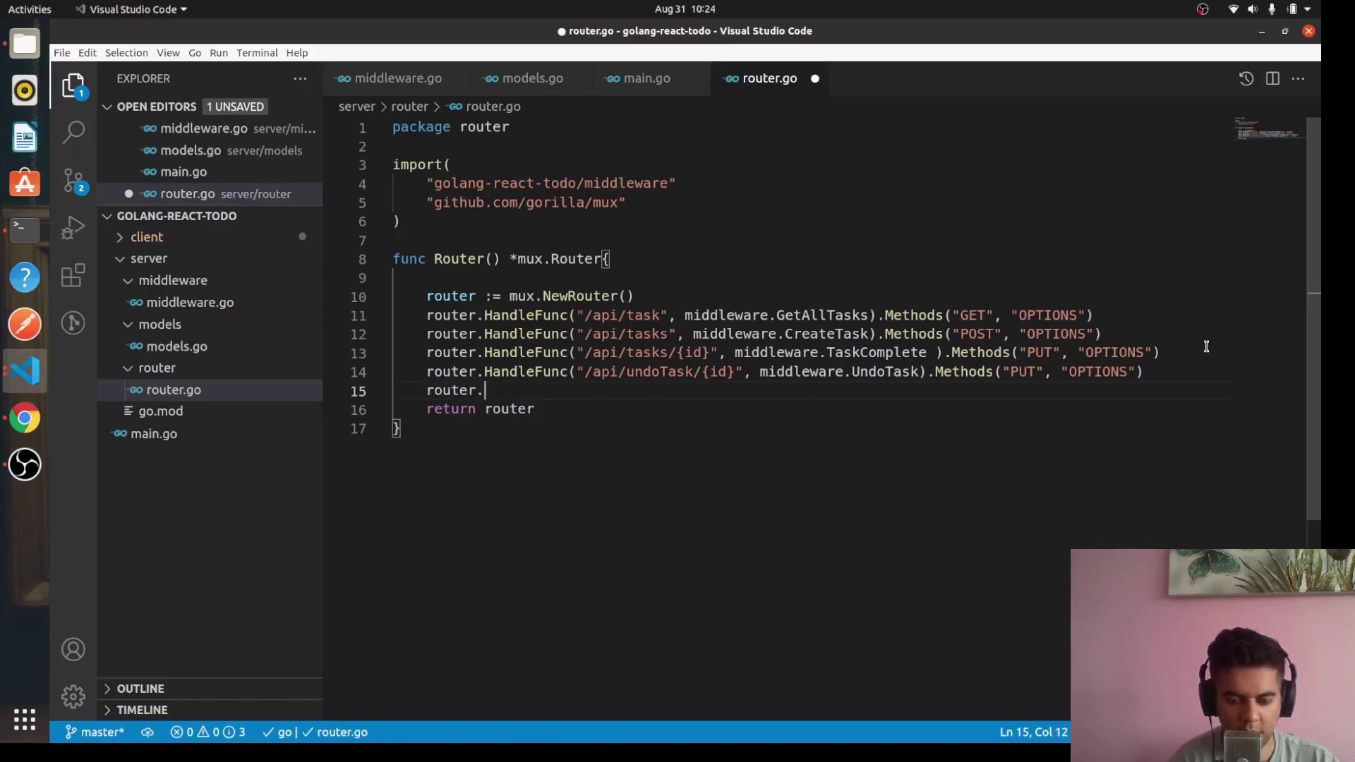
text(Handl)
Step: Start HandleFunc routes for /api/deleteTask/{id} and /api/deleteAllTasks, fixing the path typos
key(Return)
text(()
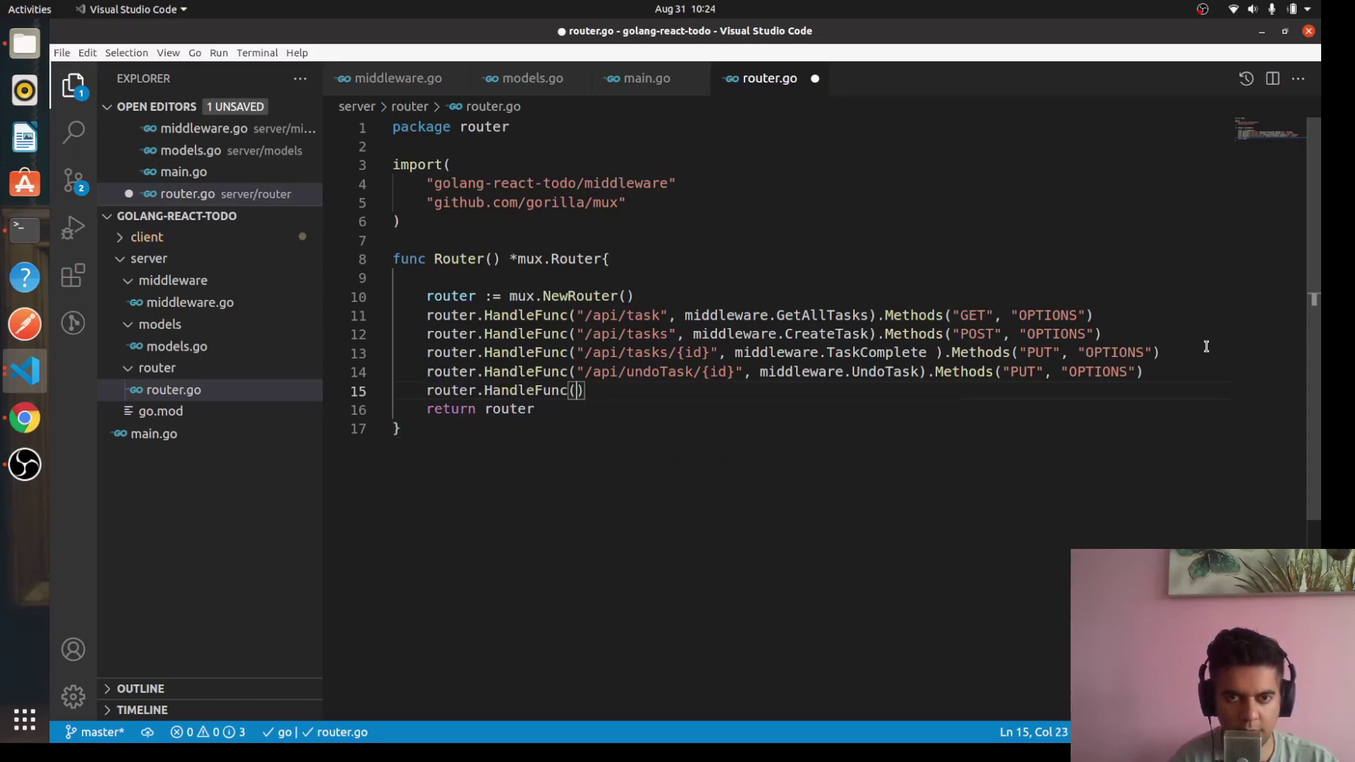
text("/api/)
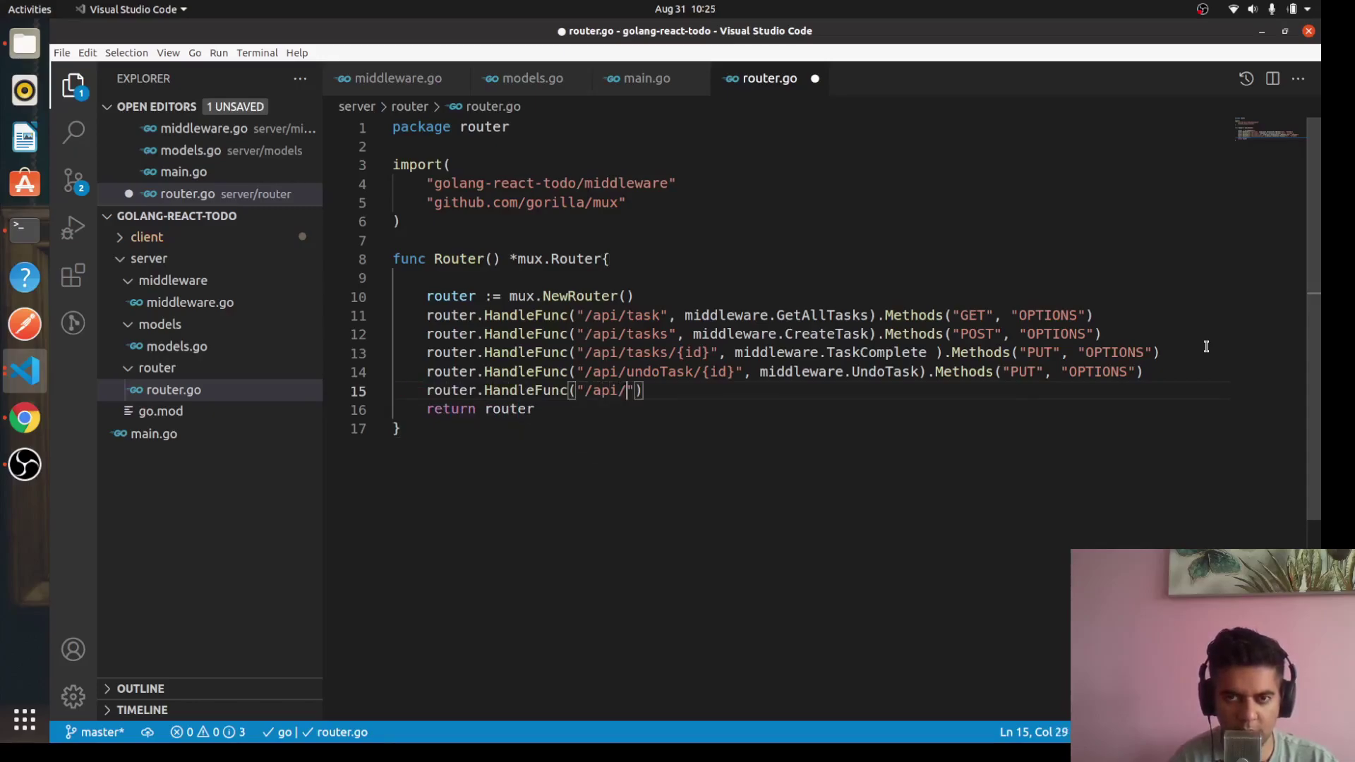
text(deleteTask/)
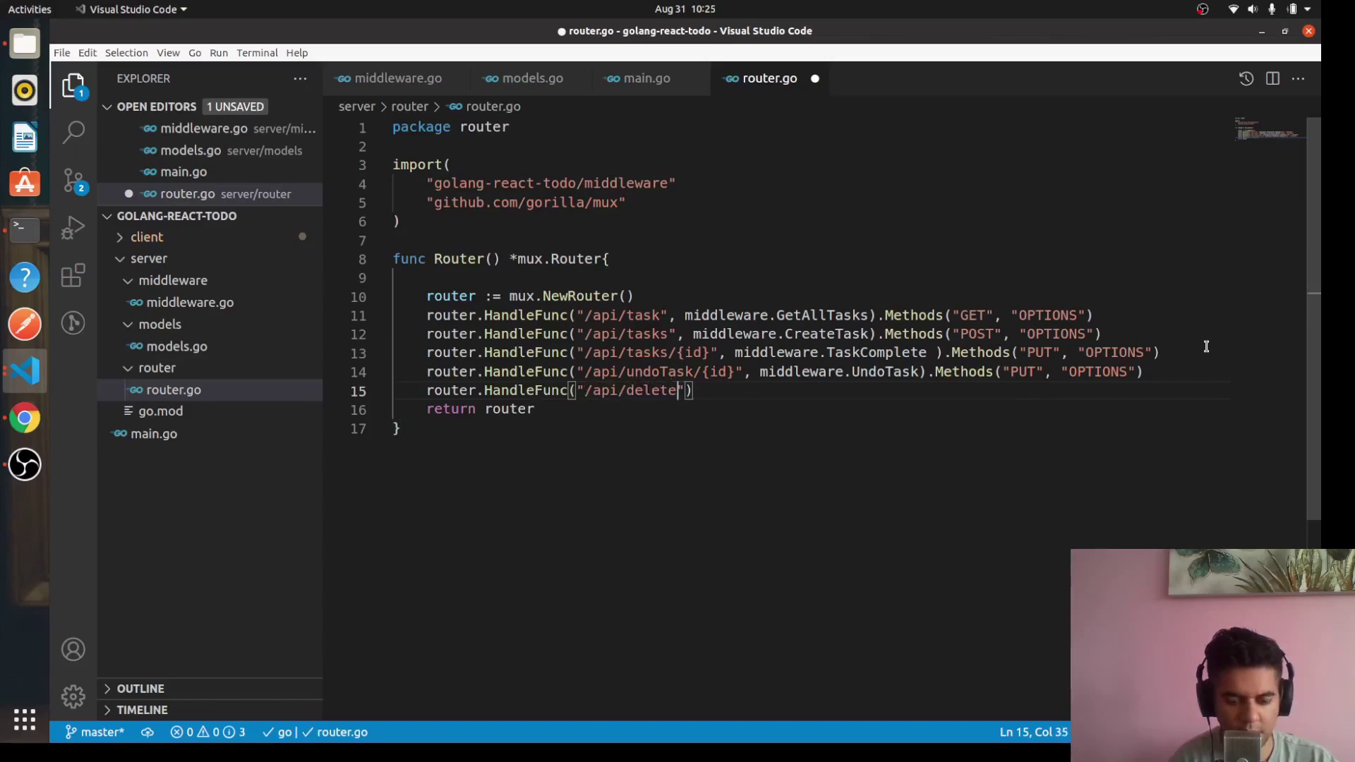
text({id})
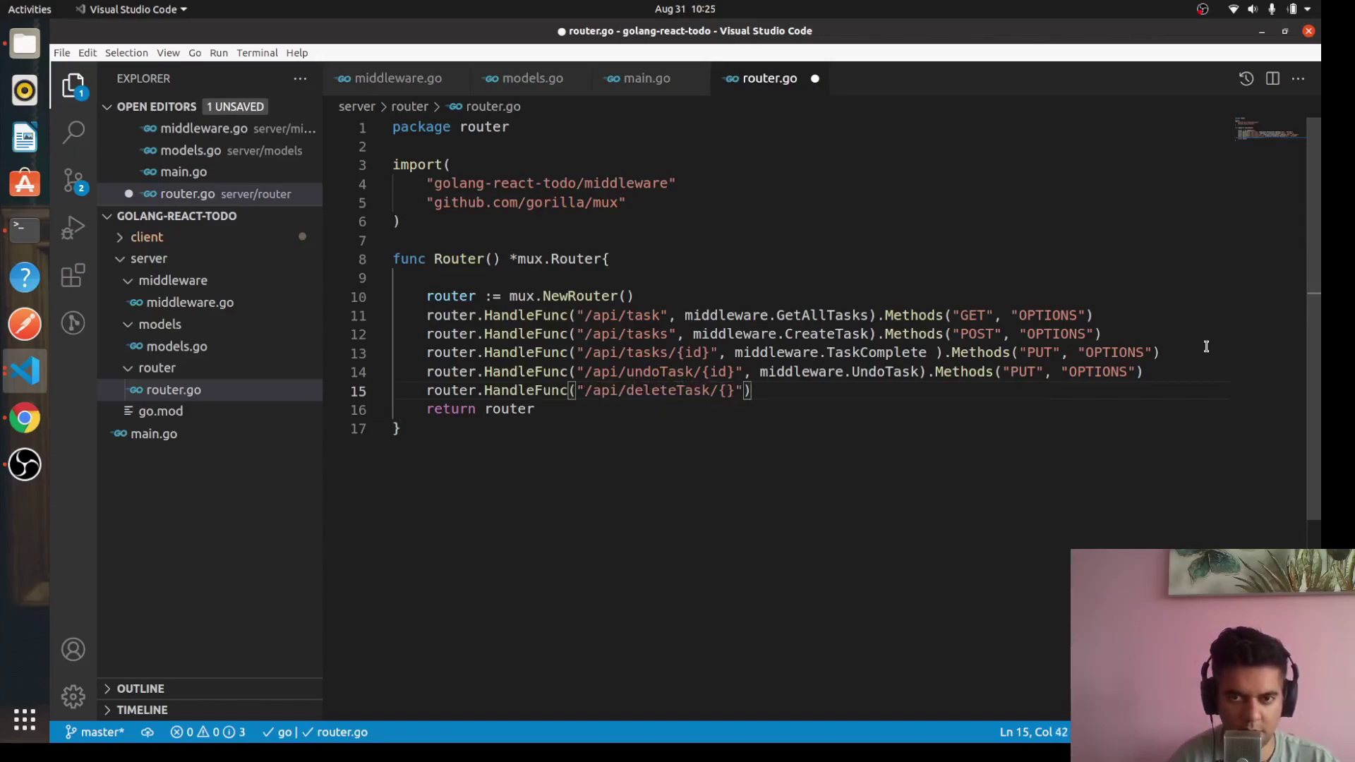
key(Right)
key(Right)
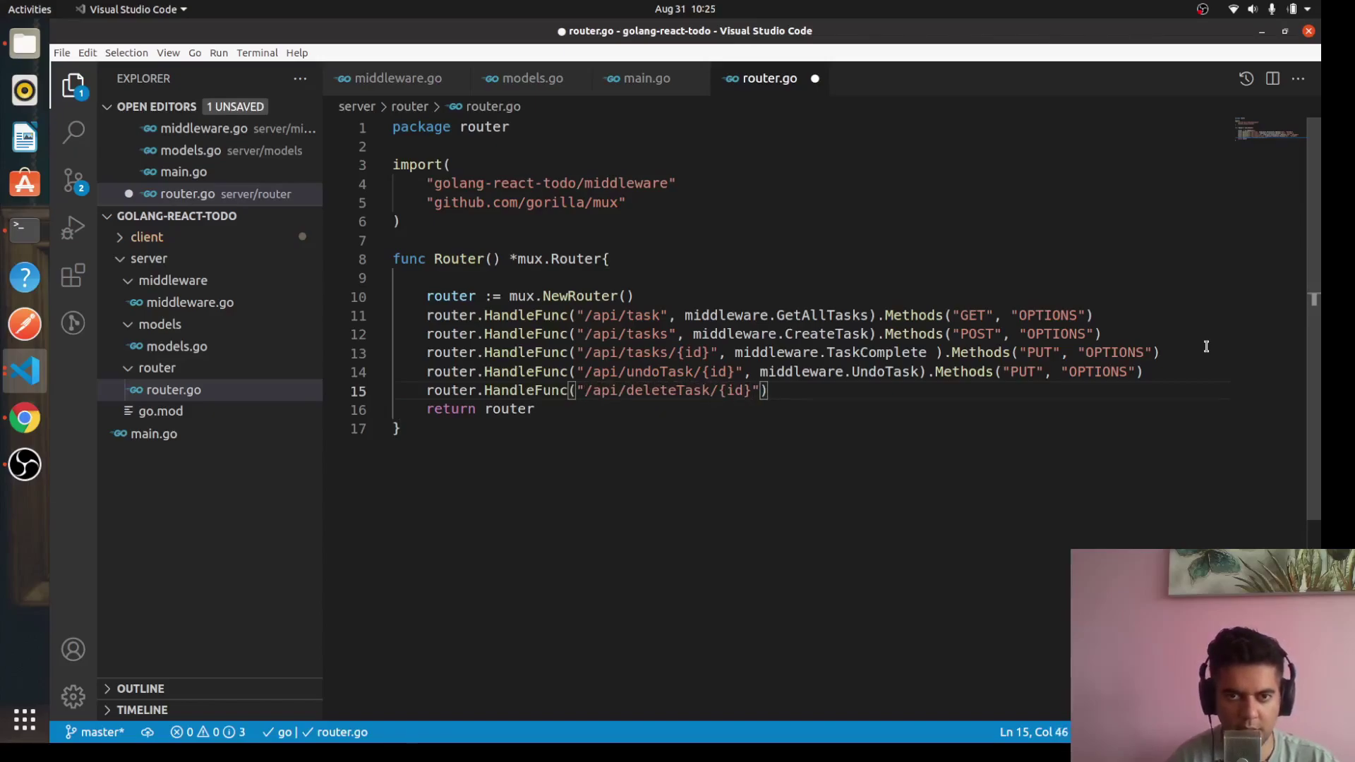
key(Return)
text(rout)
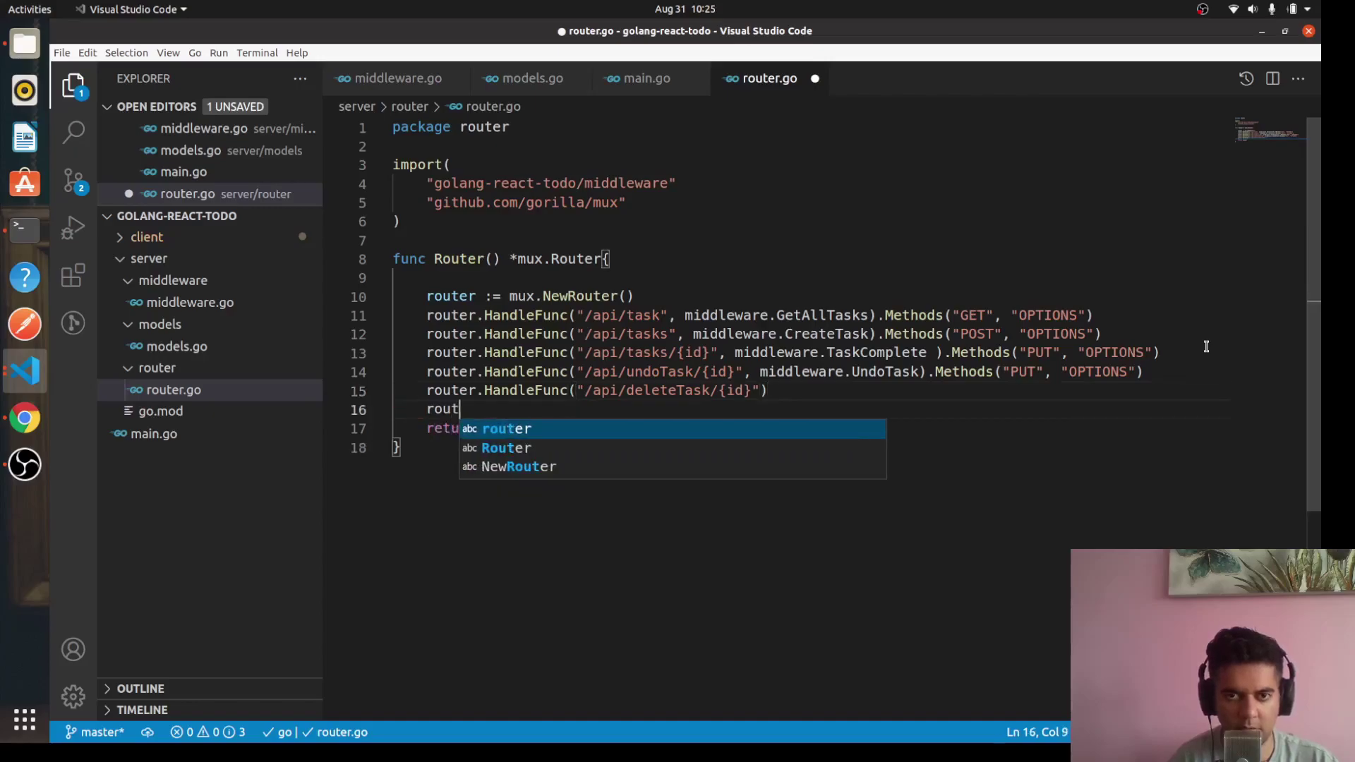
text(er.Ha)
key(Tab)
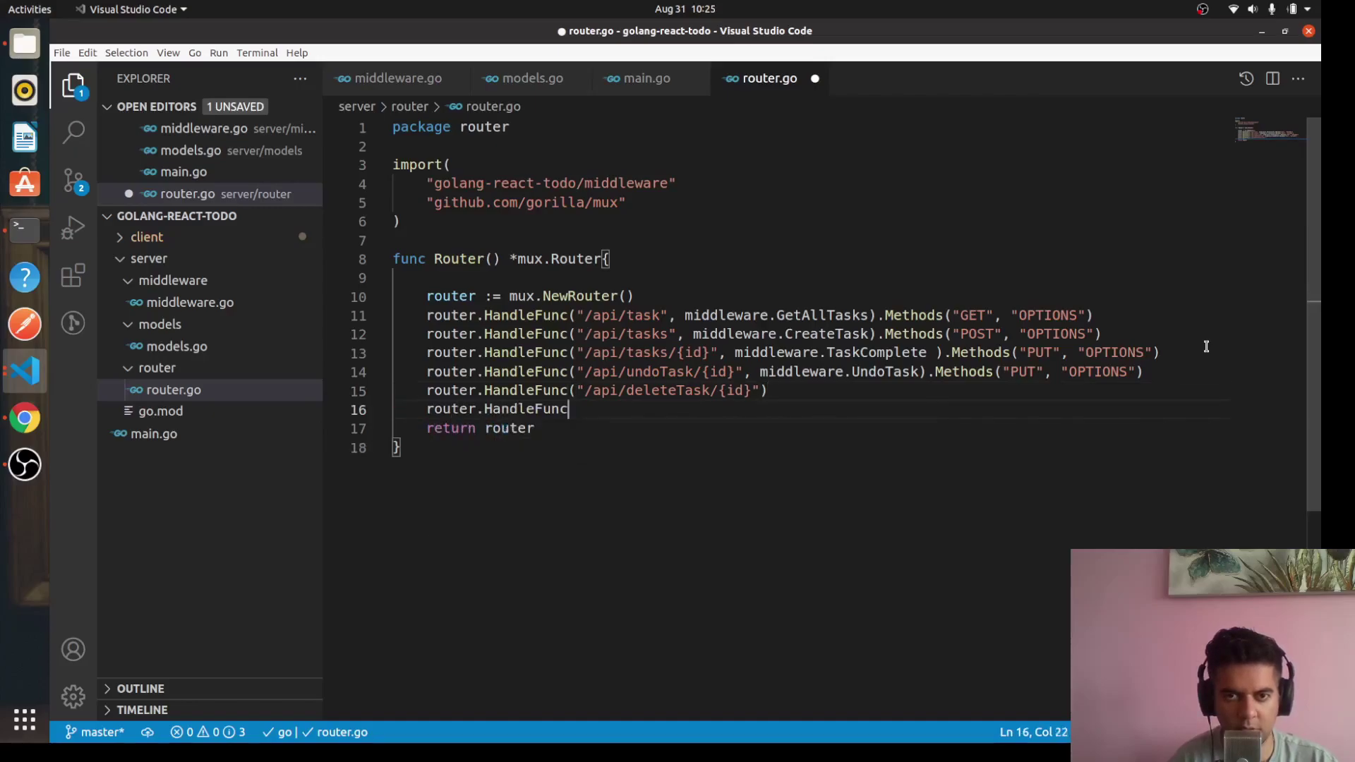
text(("api)
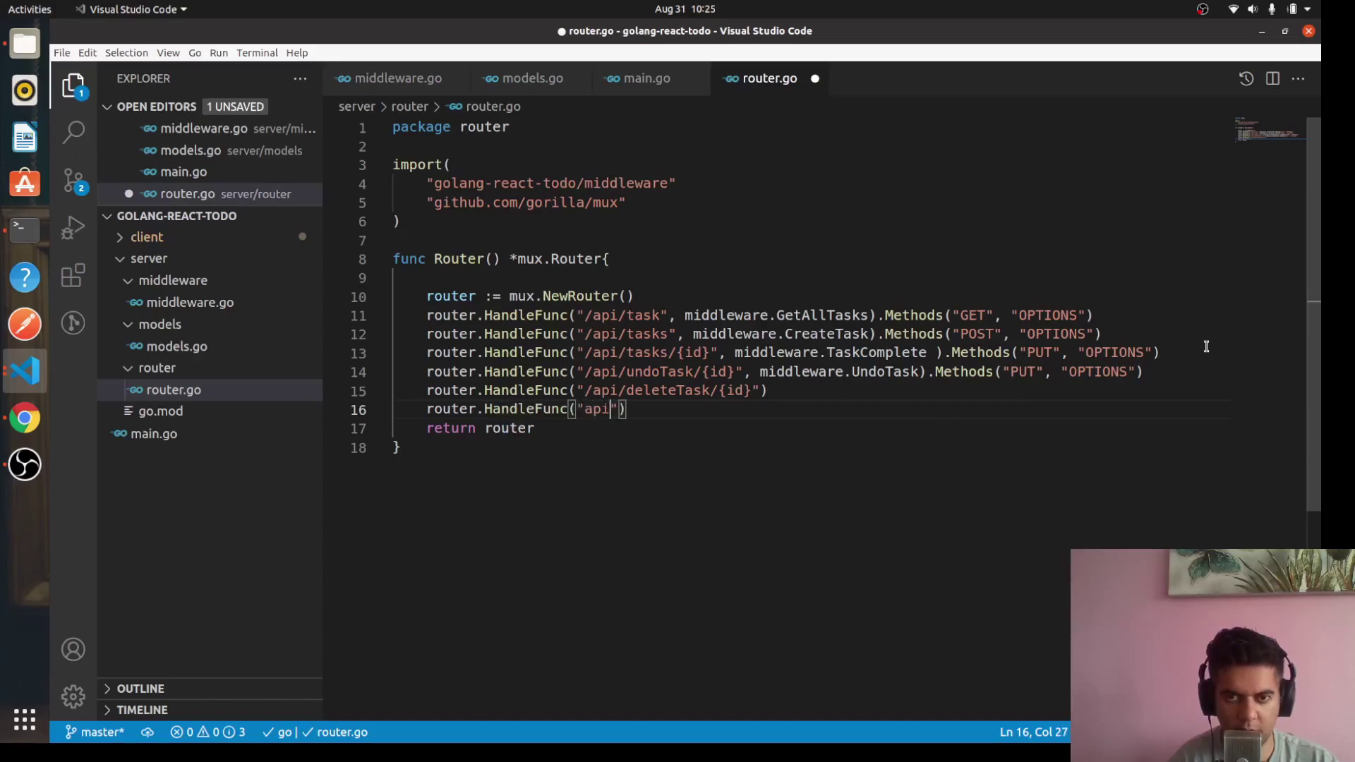
key(BackSpace)
key(BackSpace)
text(/api)
text(delete)
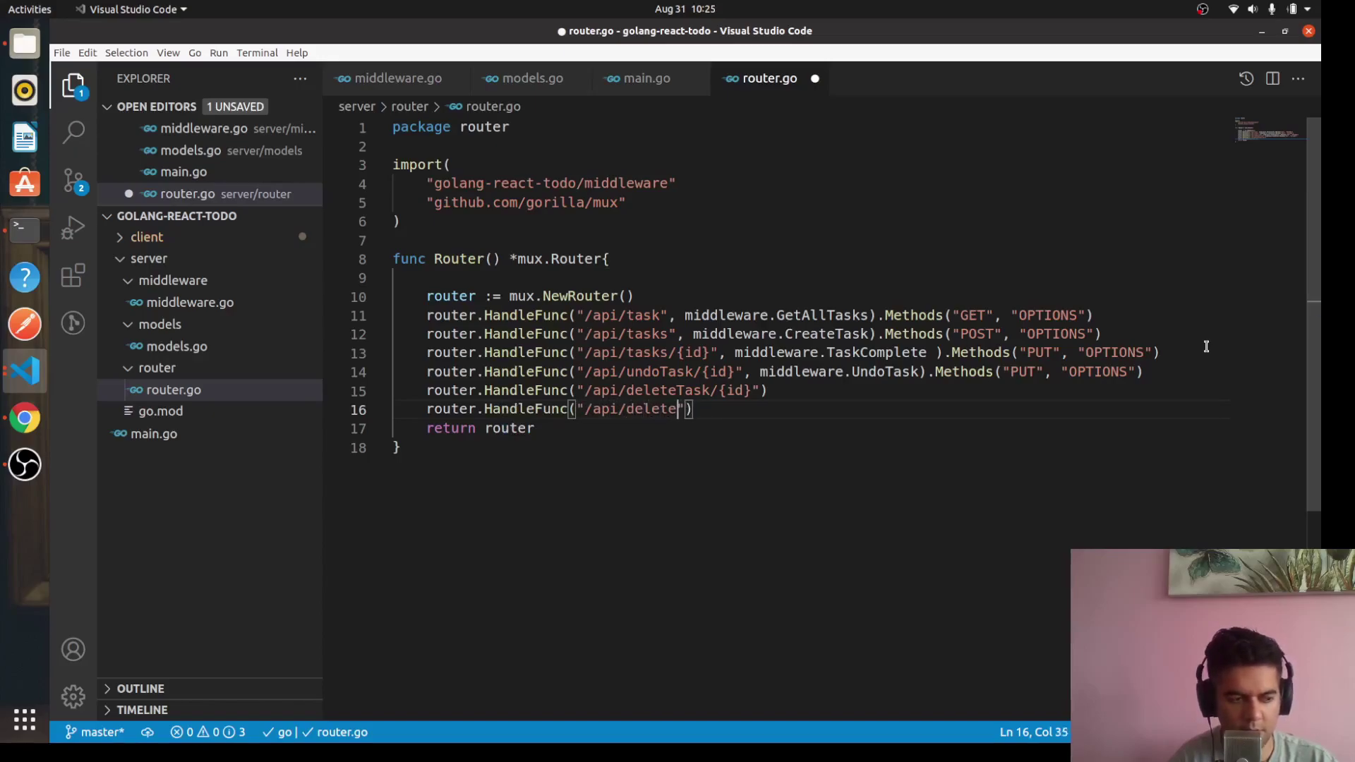
text(LlTasks)
key(Left)
key(Left)
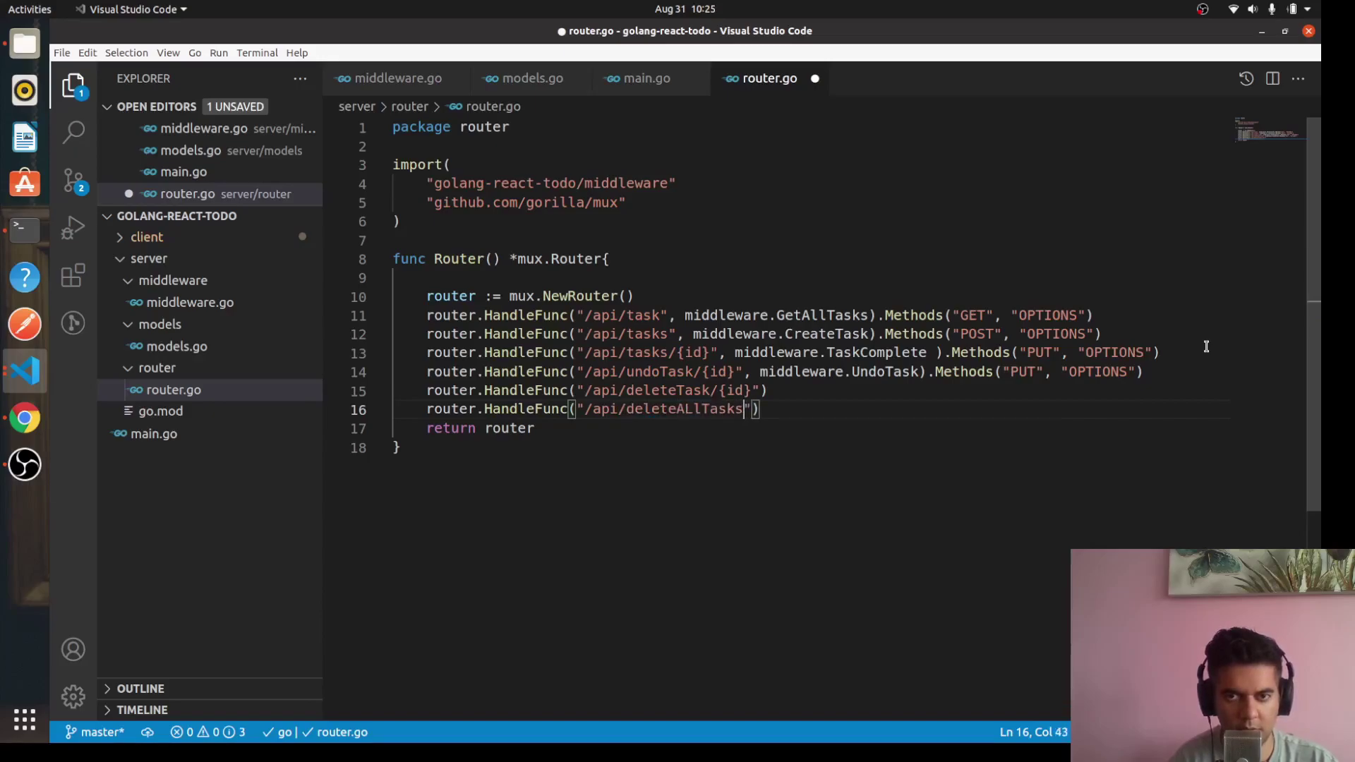
key(BackSpace)
text(l)
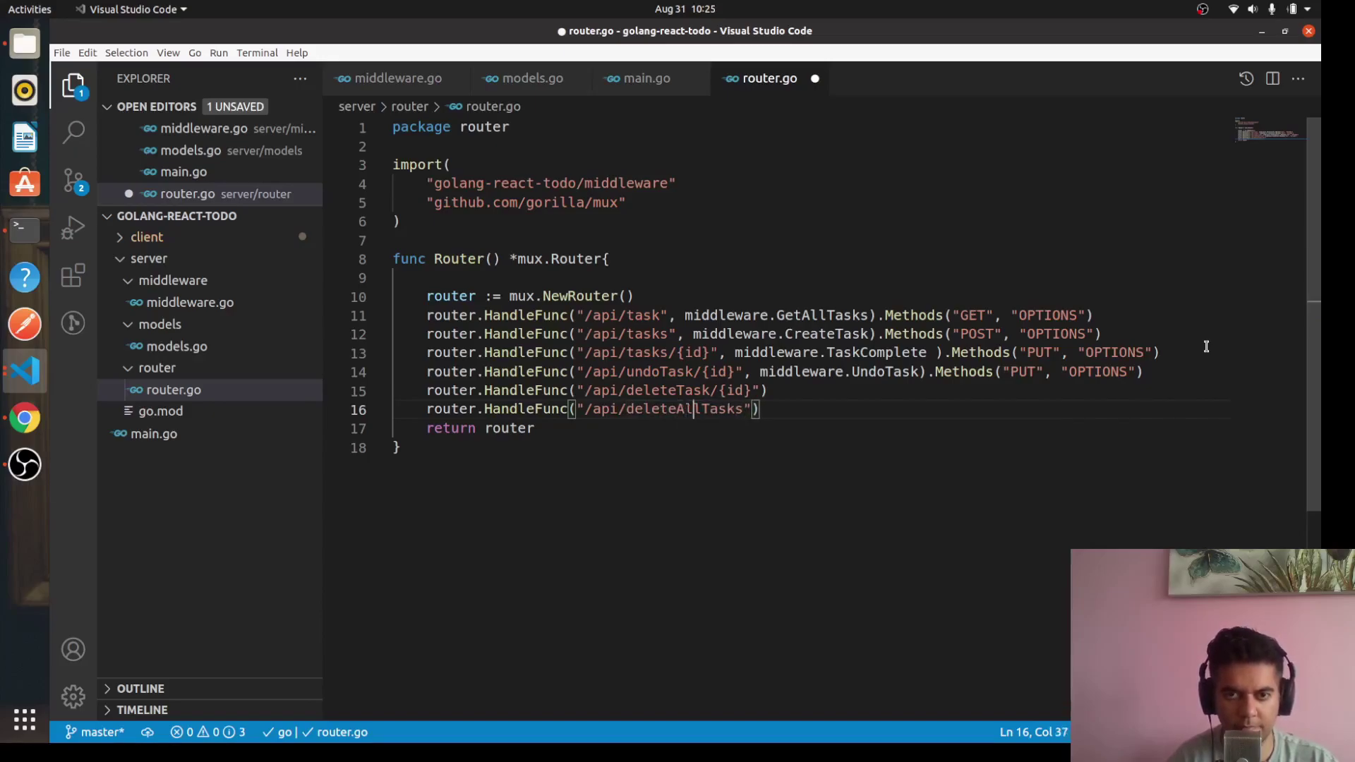
Step: Set middleware.DeleteTask and the deleteAllTasks handler on the two delete routes
key(Up)
key(Right)
key(Right)
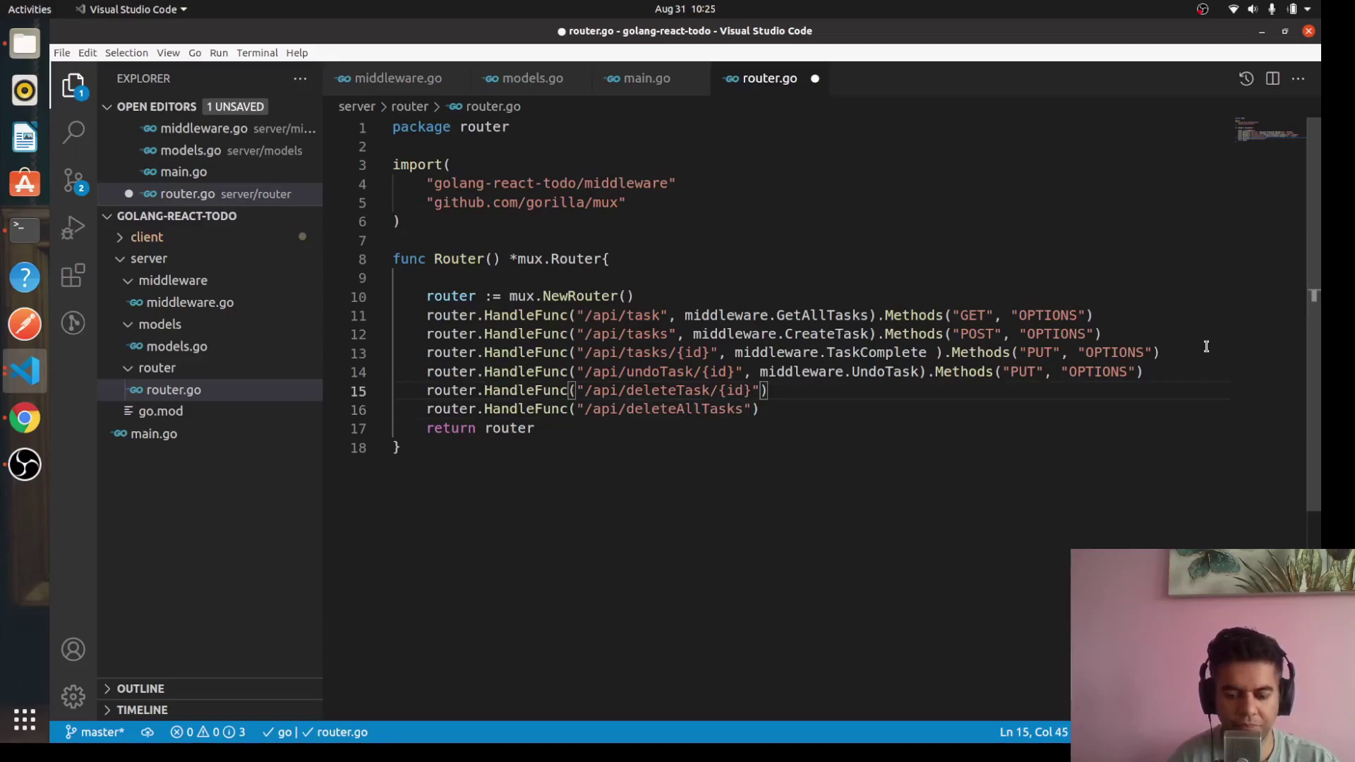
text(, middl)
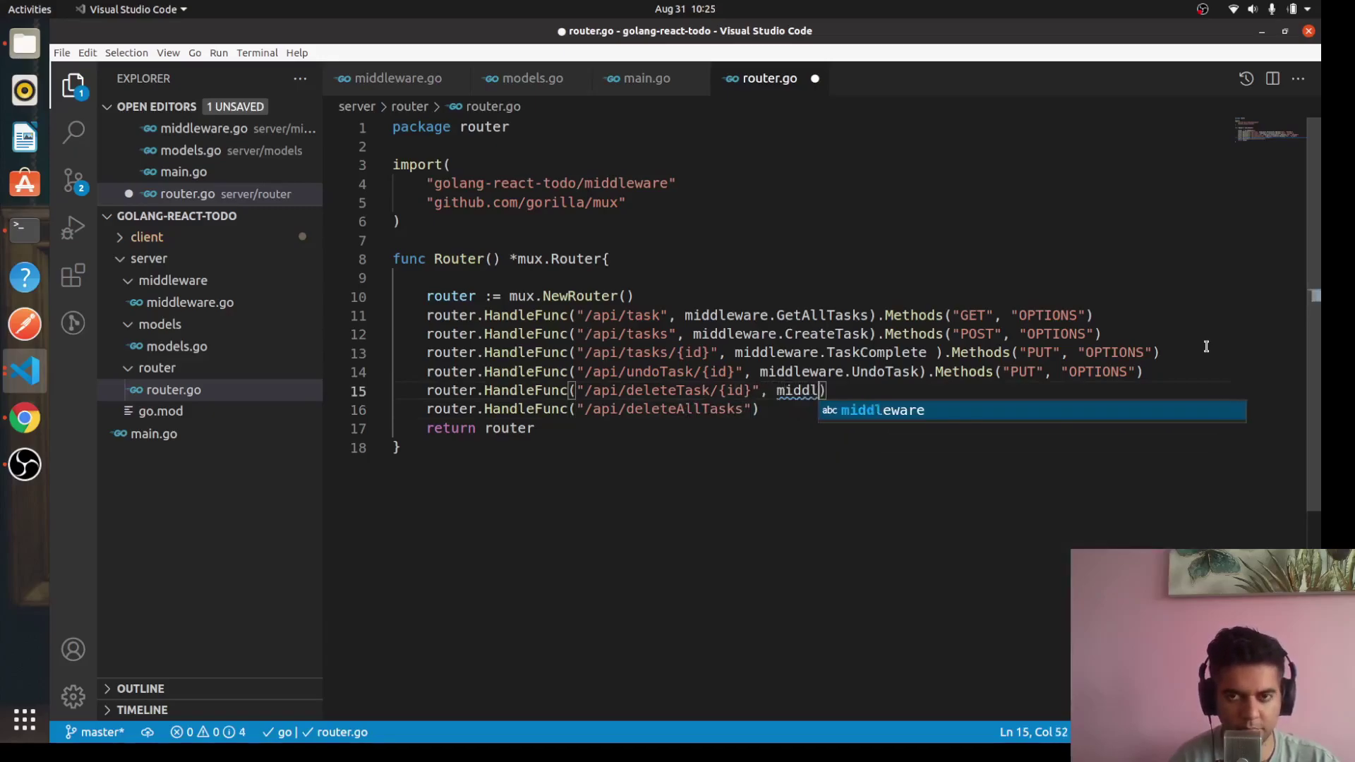
text(eware.De)
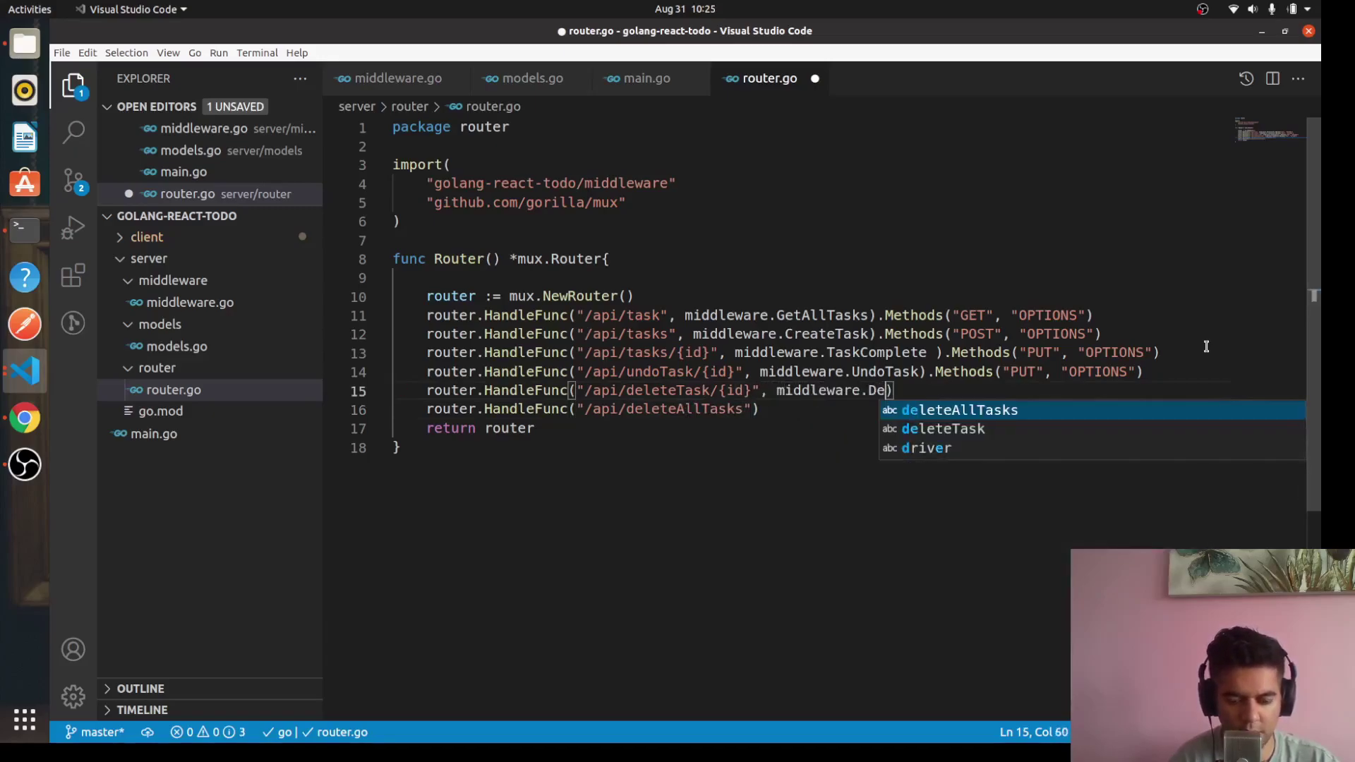
text(leteTasdk)
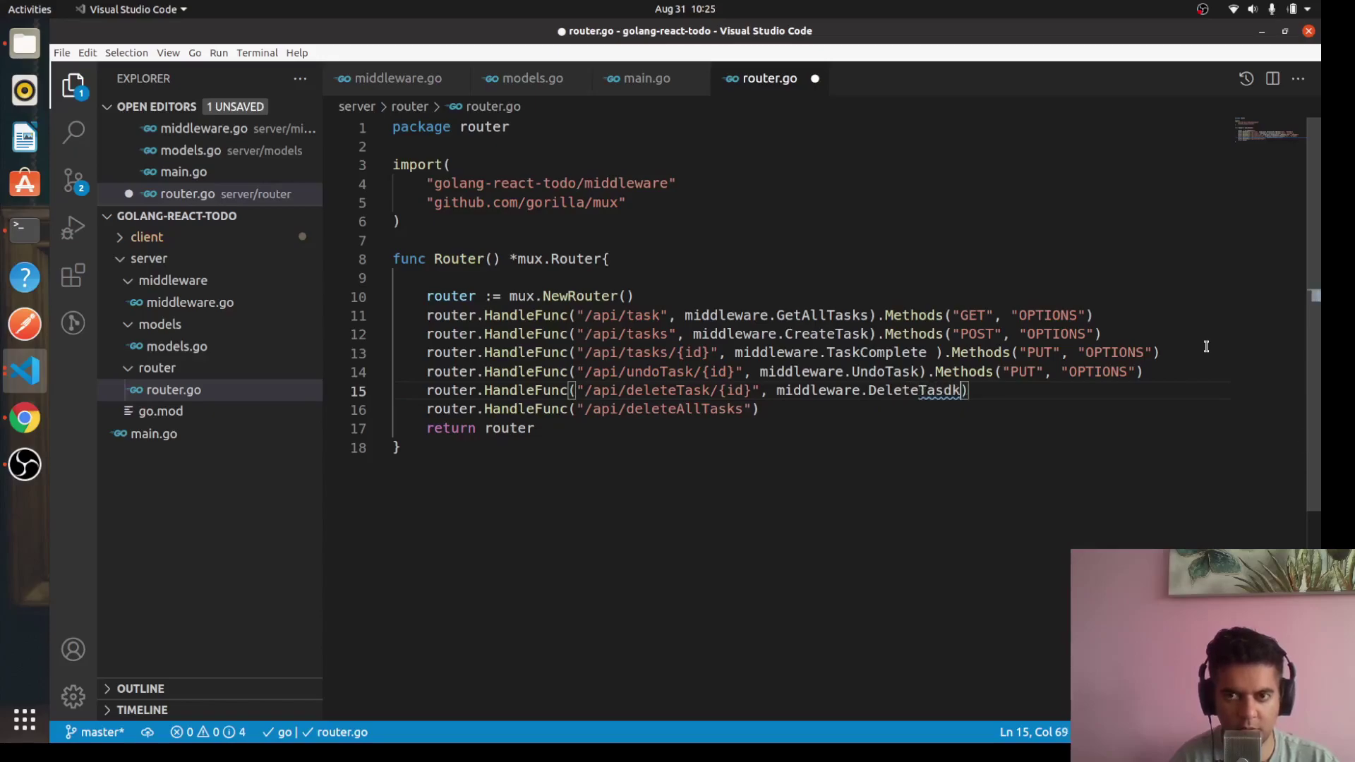
key(BackSpace)
key(BackSpace)
text(k)
key(Down)
key(Left)
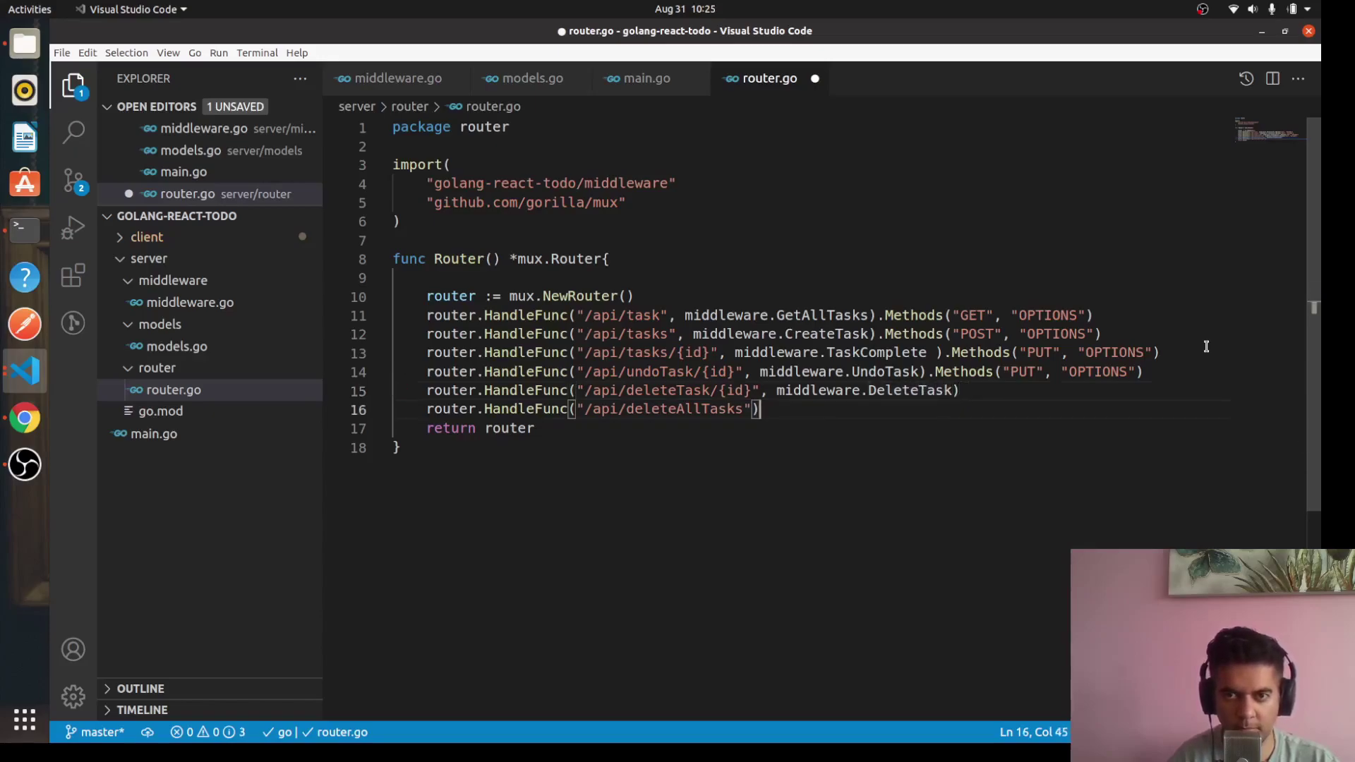
text(, middleware)
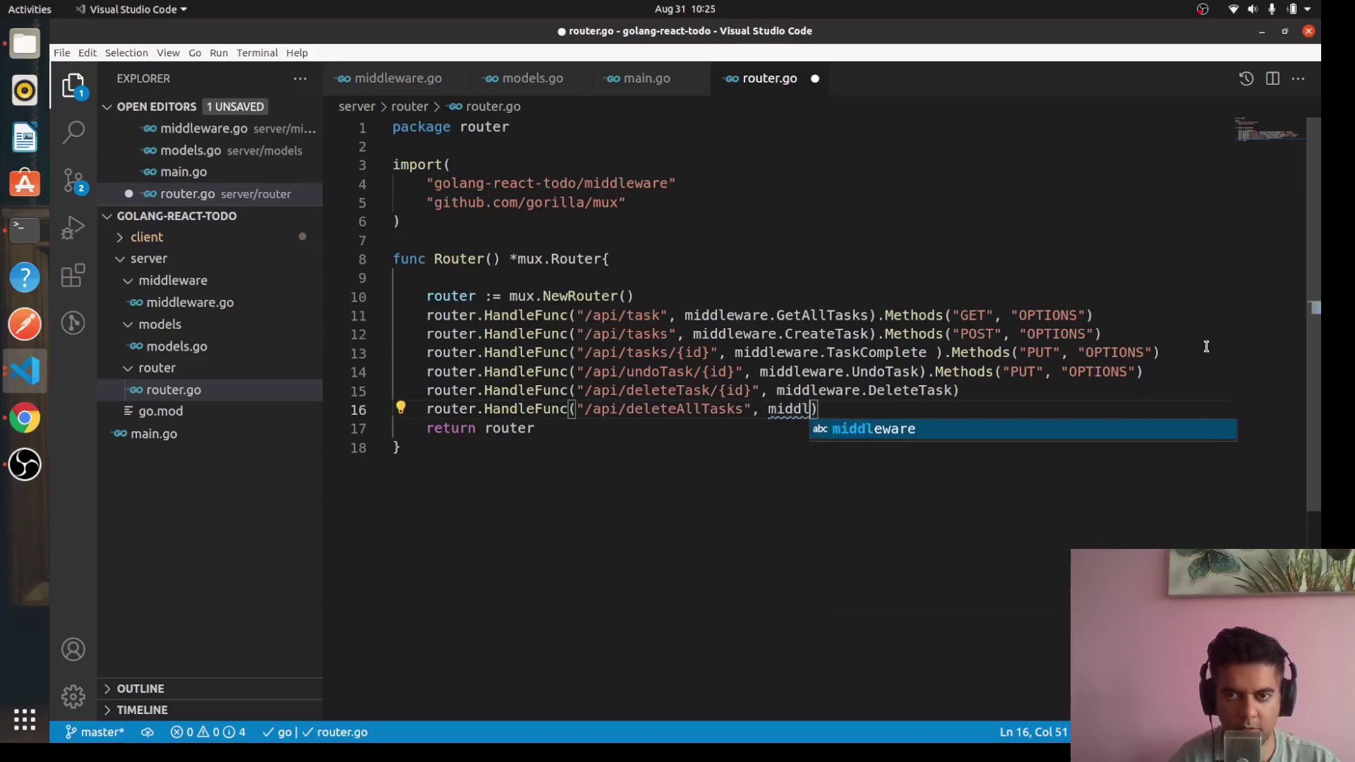
text(/Delete)
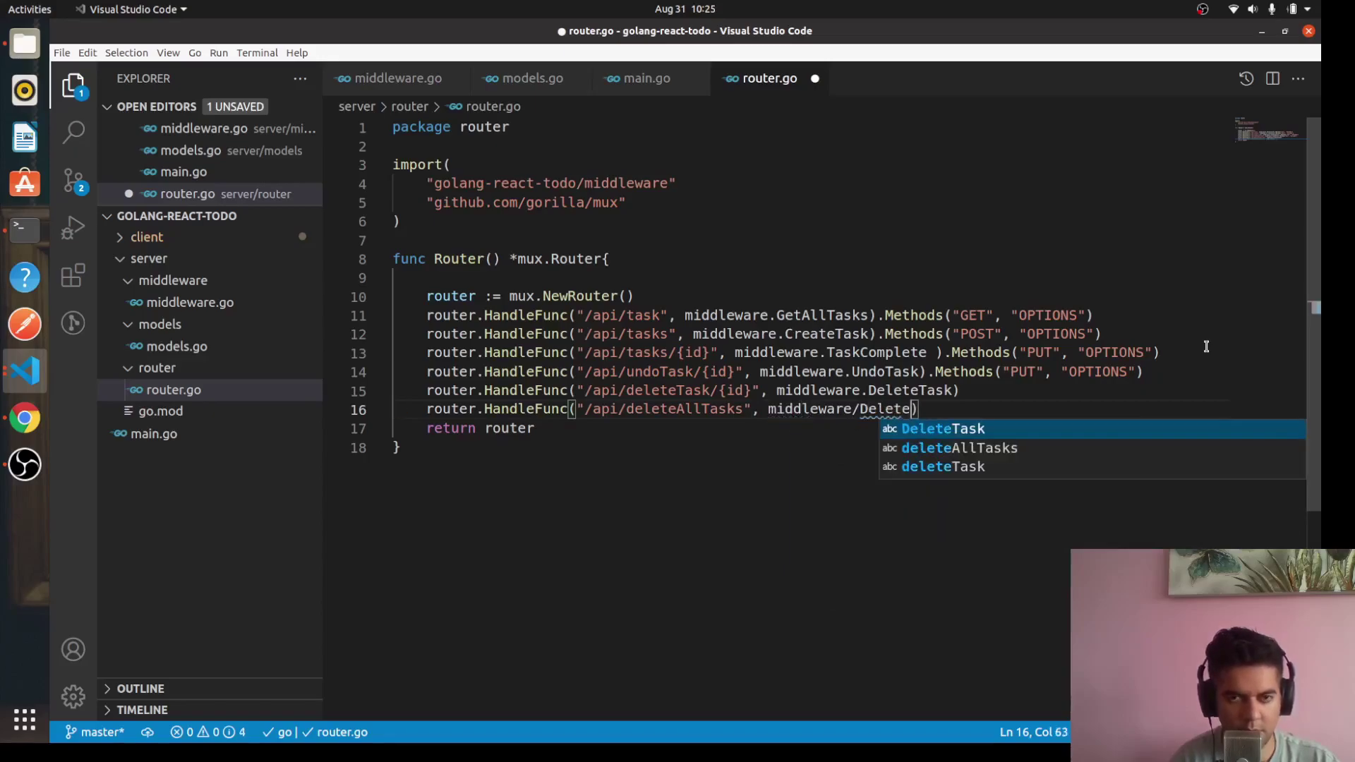
text(All)
key(Tab)
key(Up)
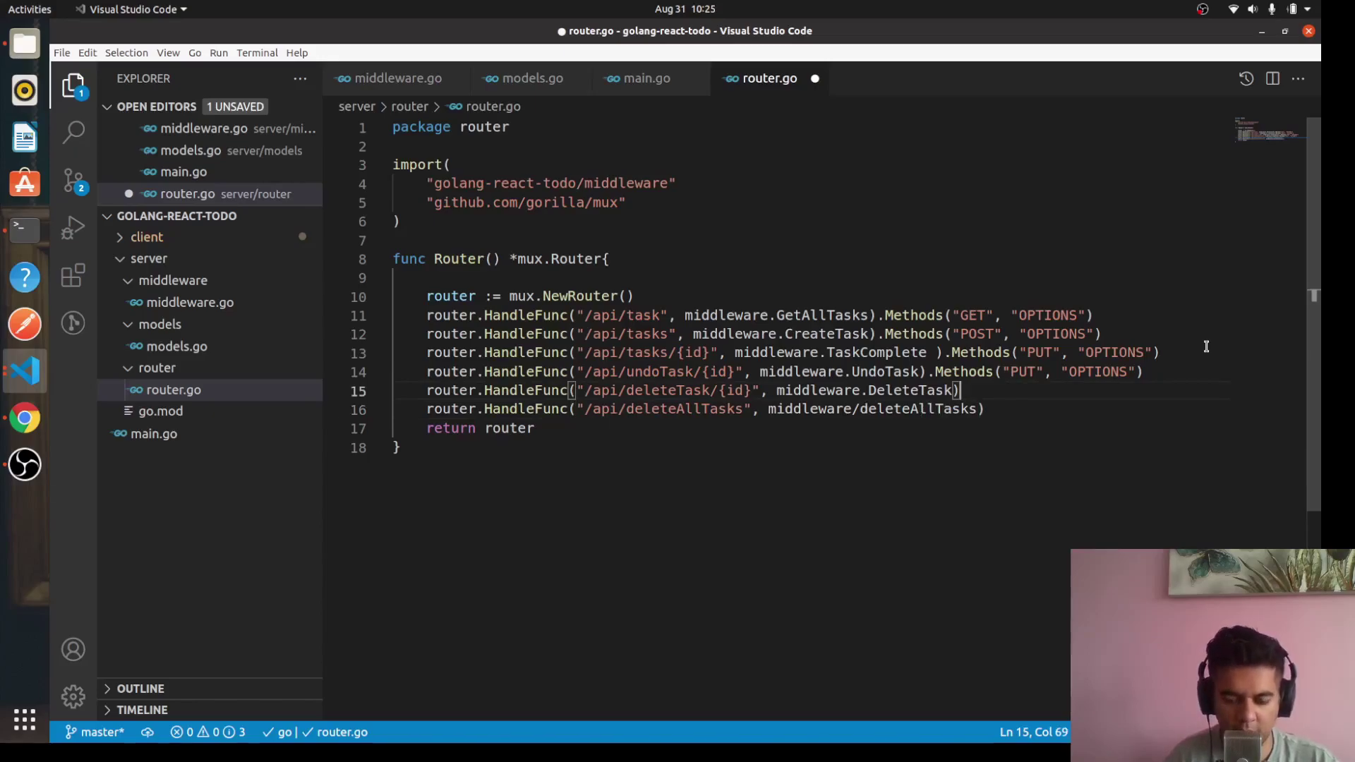
text(.Methods)
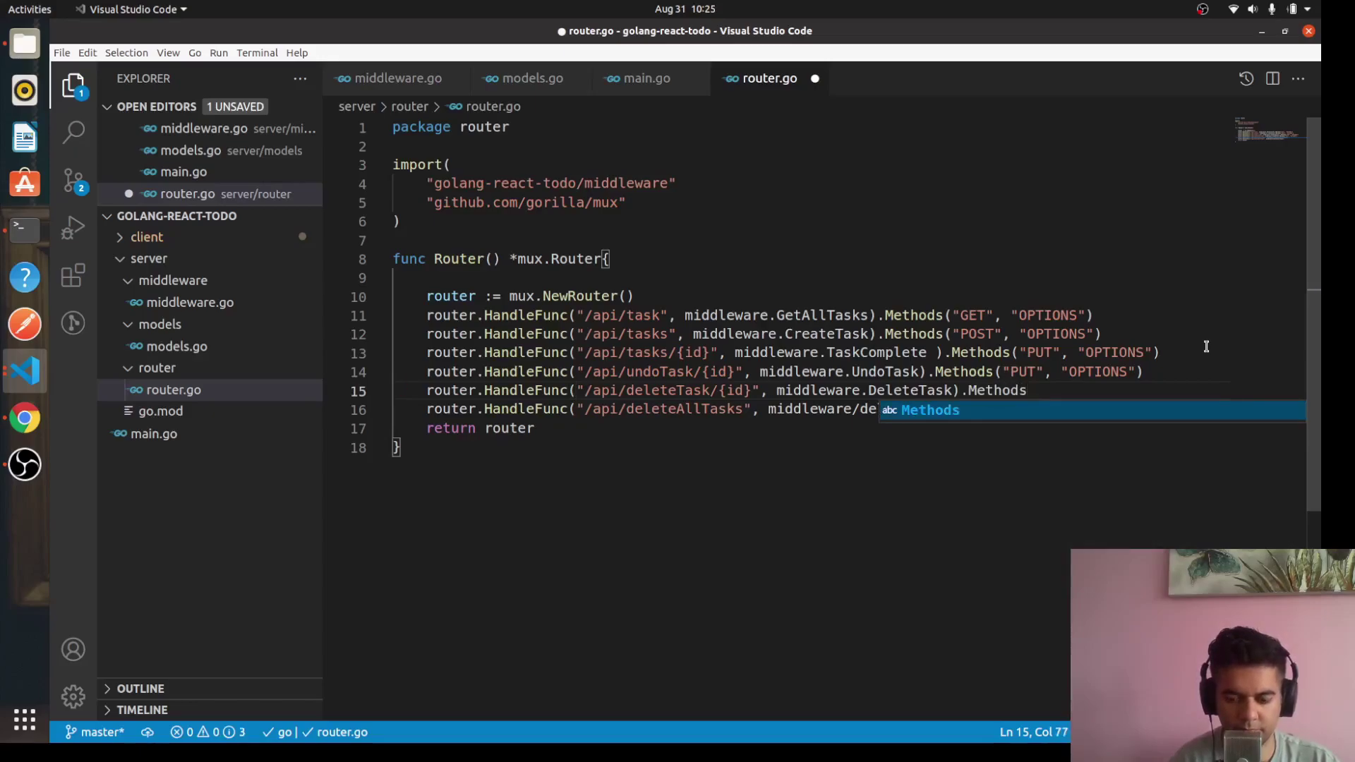
text(("DELETE")
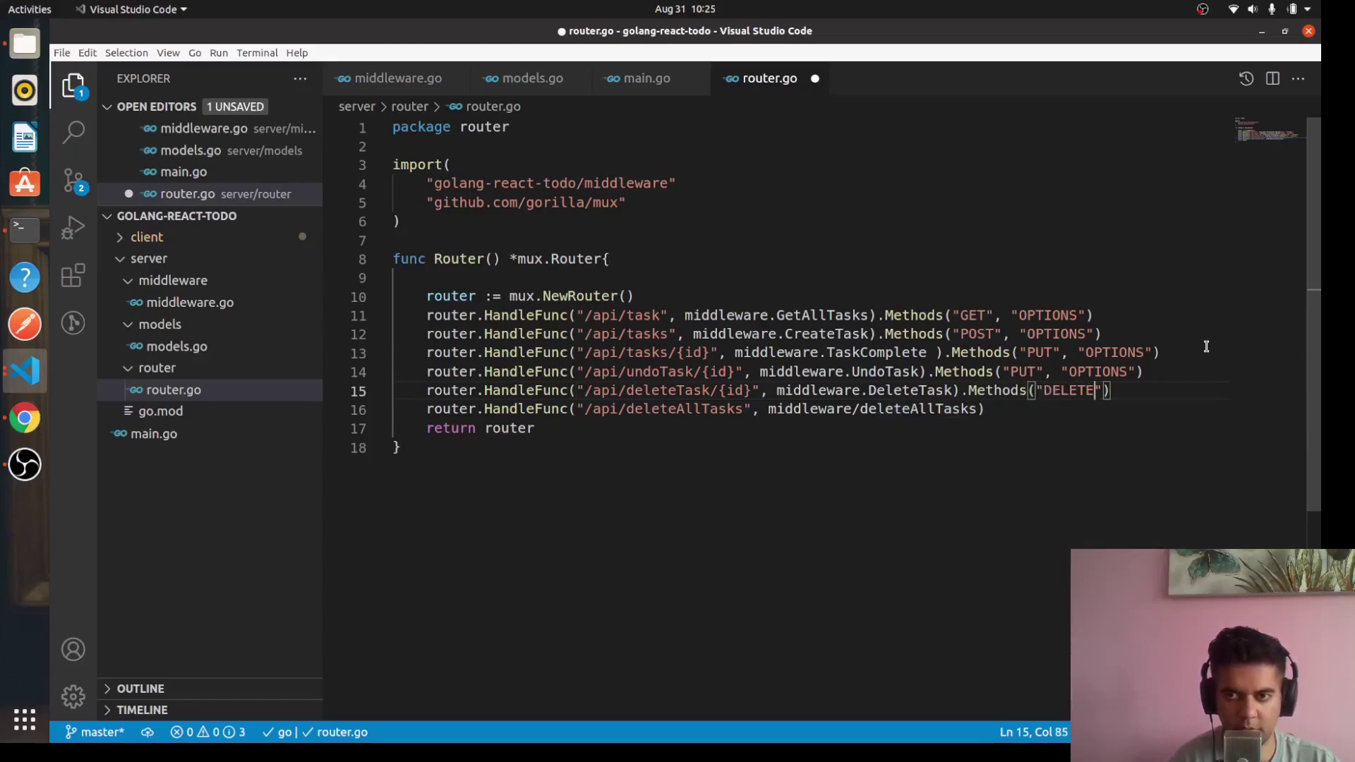
text(, "OPTIO)
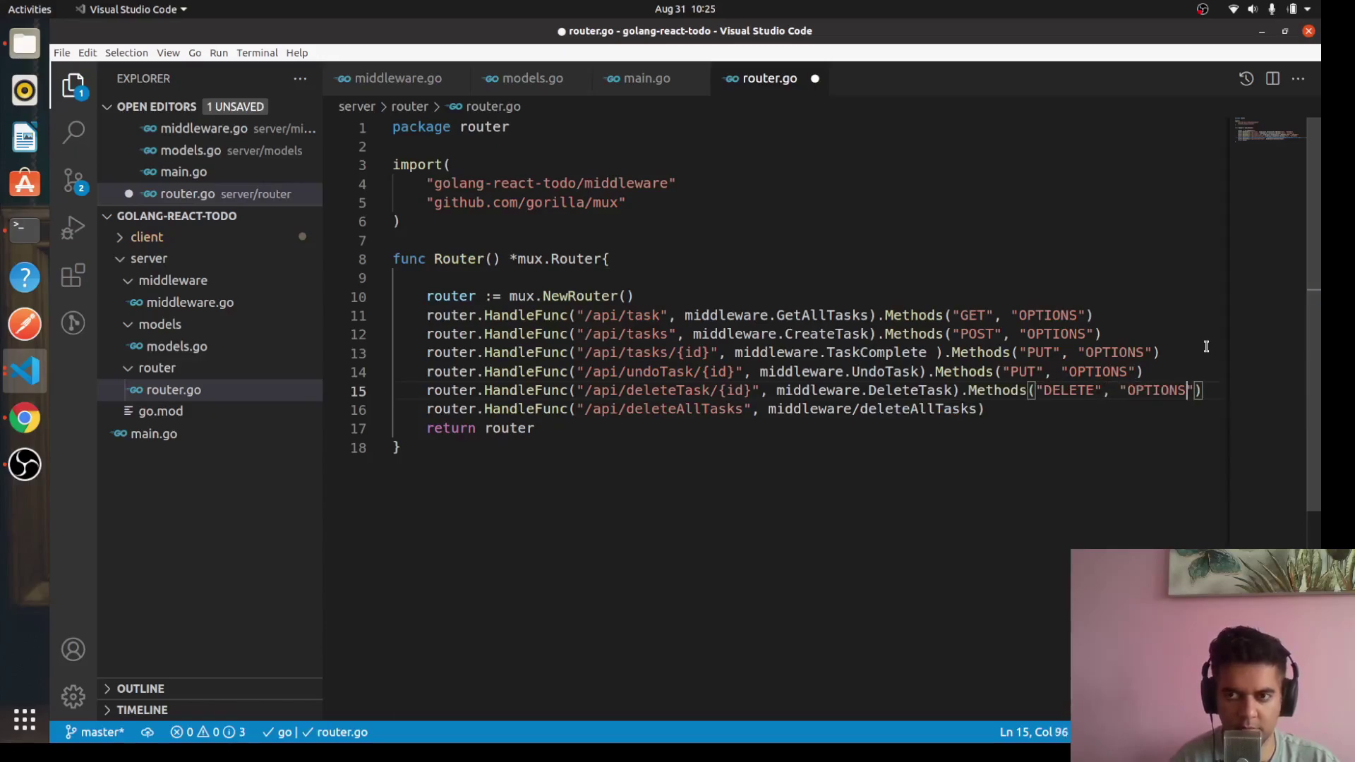
text(NS")
Step: Chain .Methods("DELETE", "OPTIONS") onto both delete routes and save router.go
click(984, 409)
text(.M)
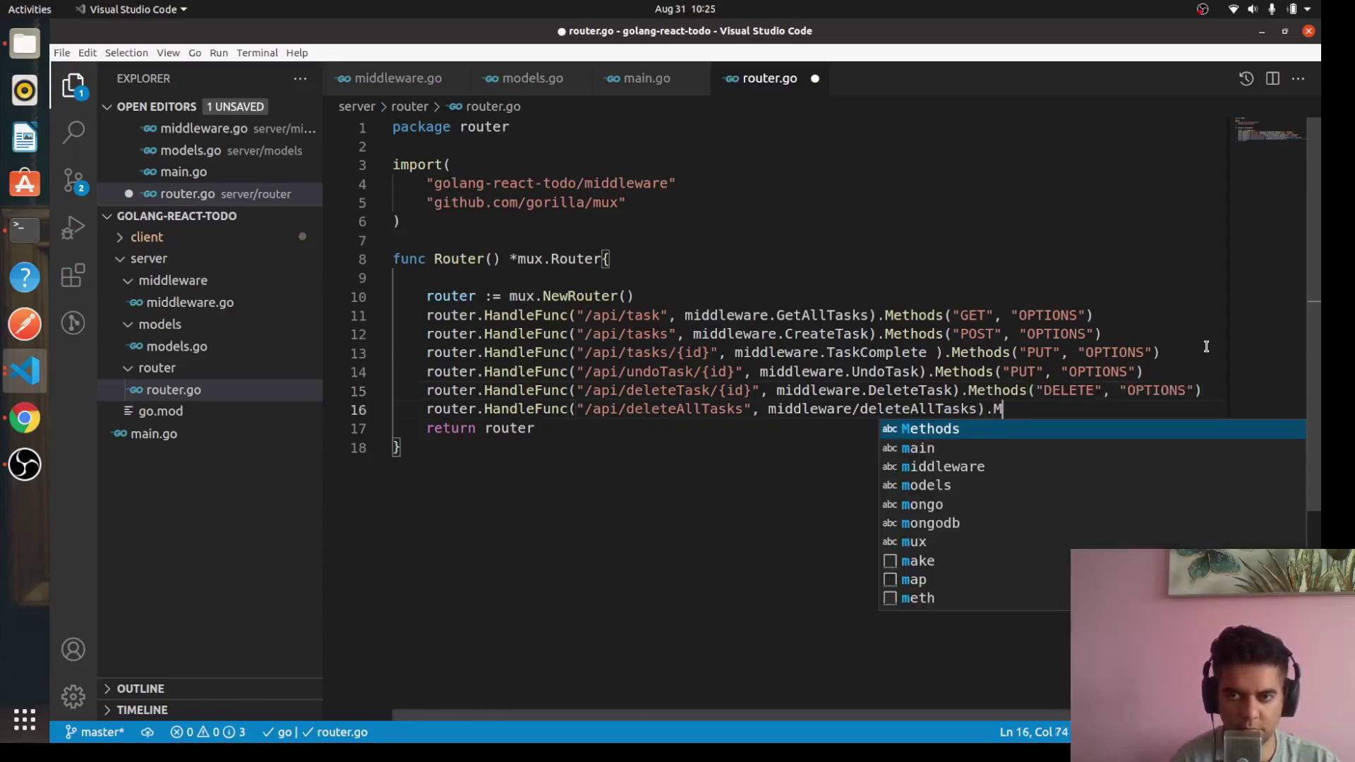
text(ethods)
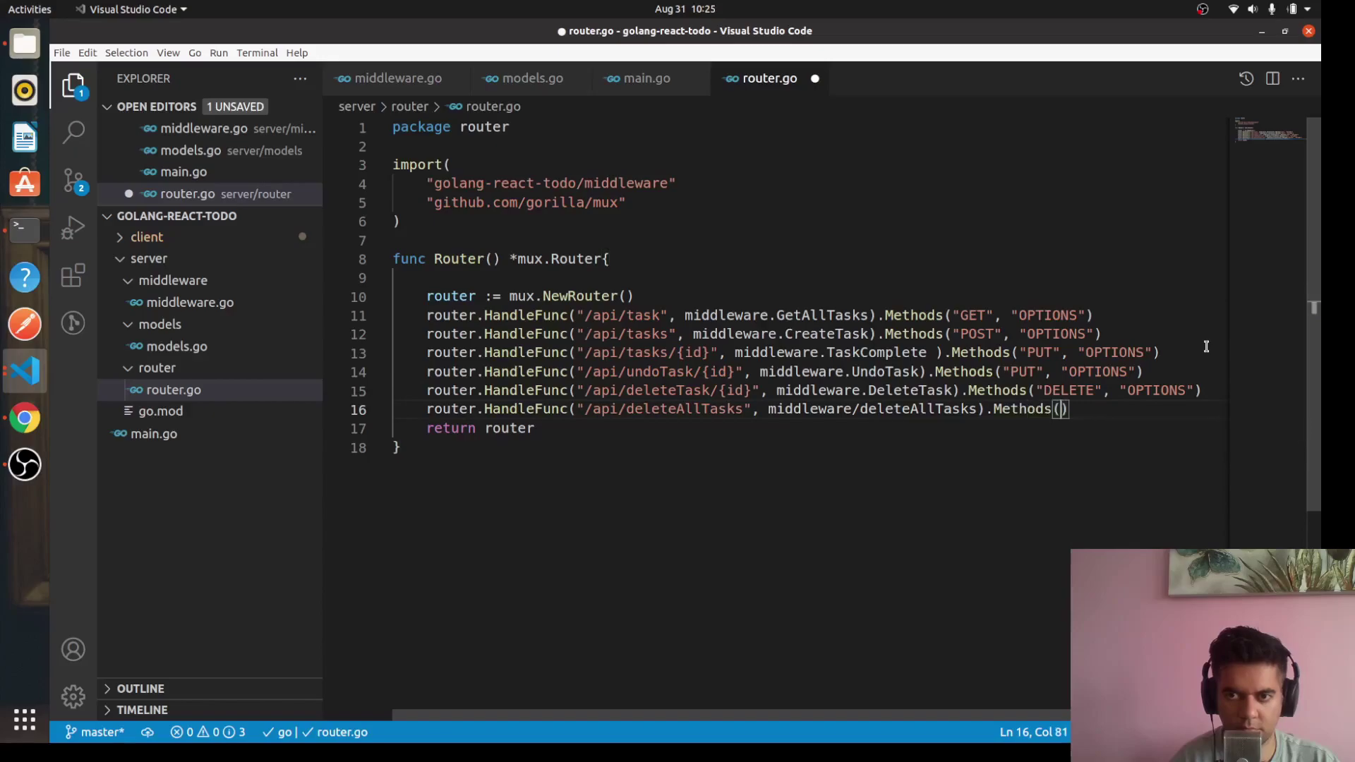
text(("DELETE".)
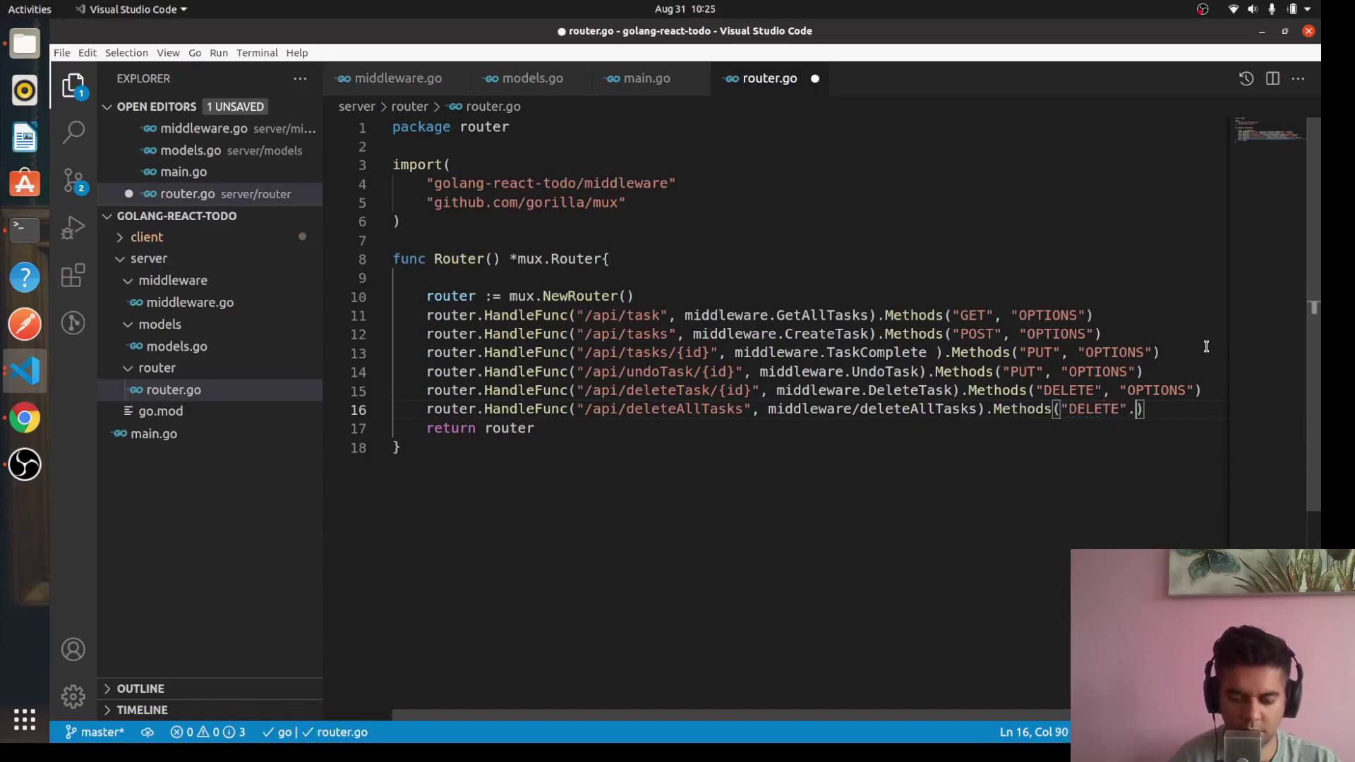
key(Right)
text(, "OPTIONS)
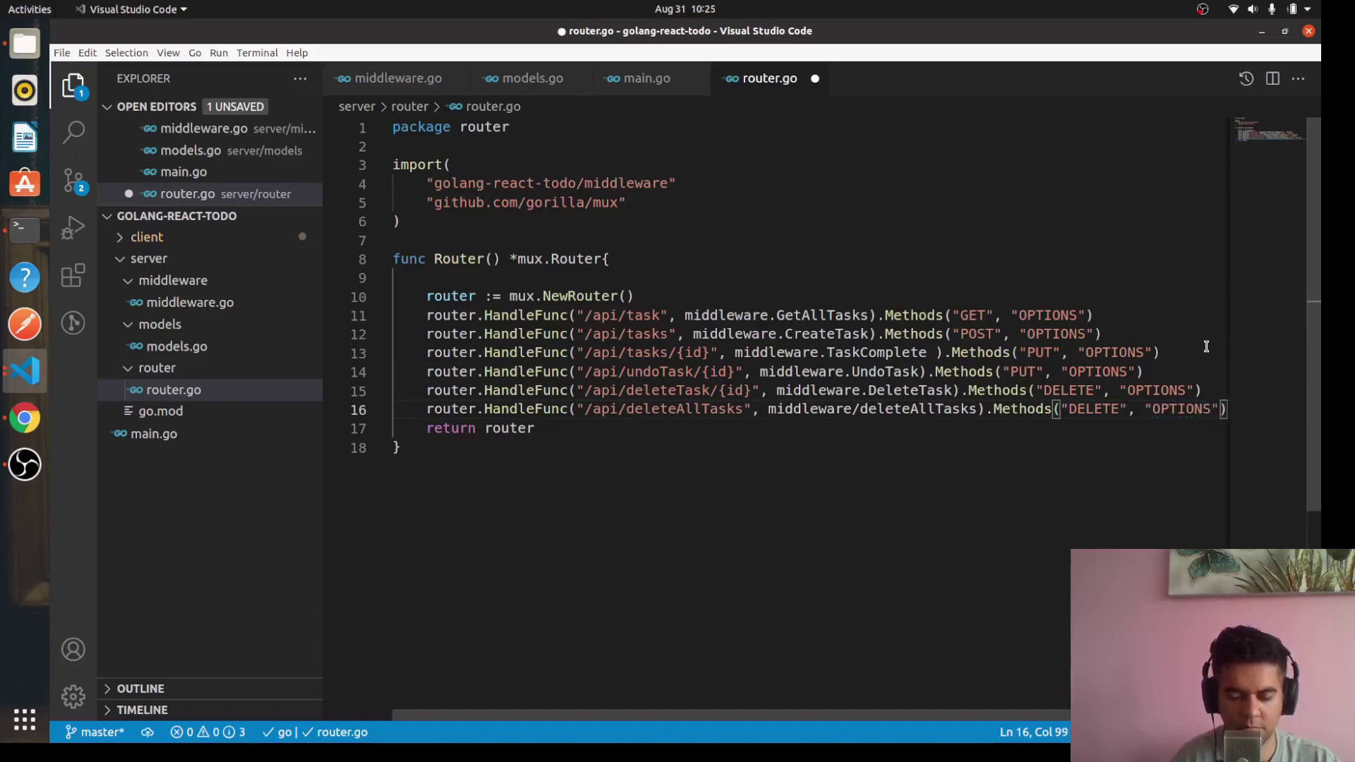
key(ctrl+s)
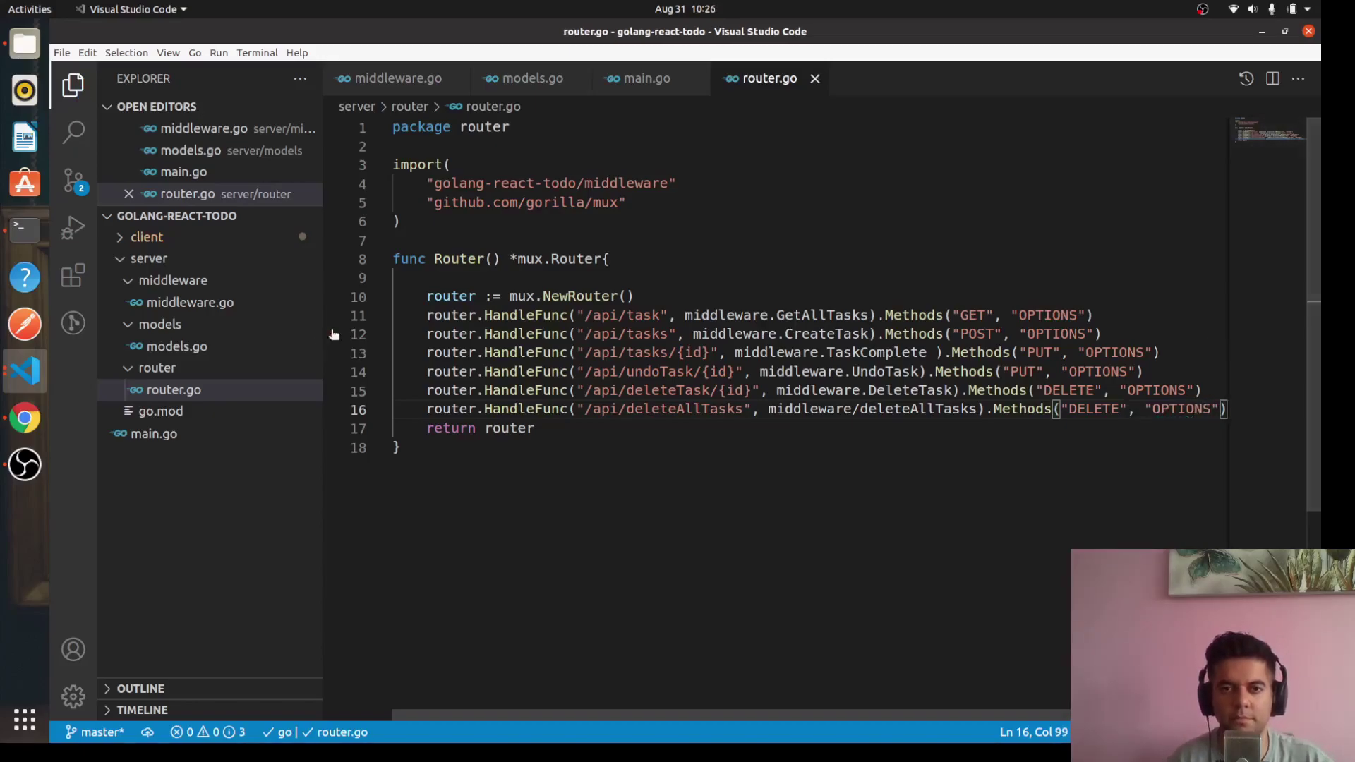
Step: Delete the blank line under func Router() and save router.go
click(669, 277)
key(BackSpace)
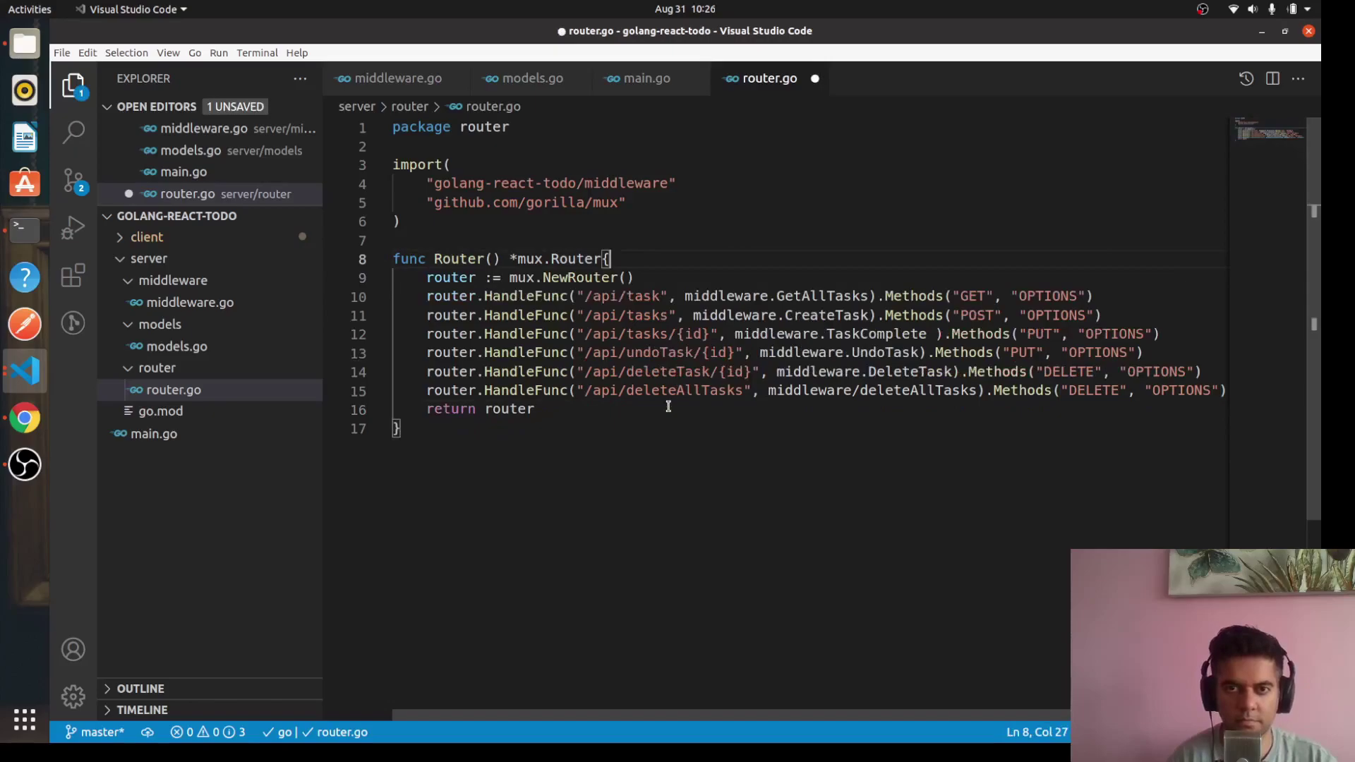
key(ctrl+s)
click(668, 409)
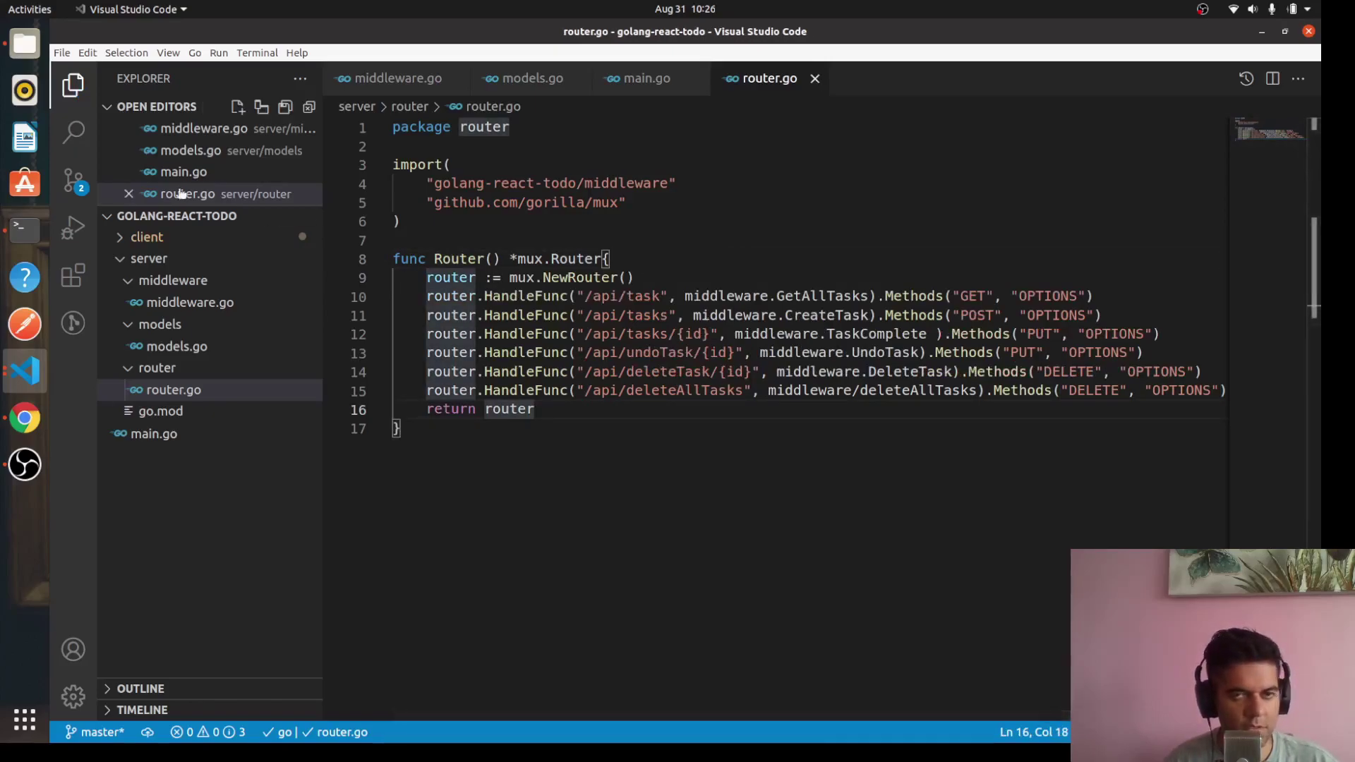
click(696, 508)
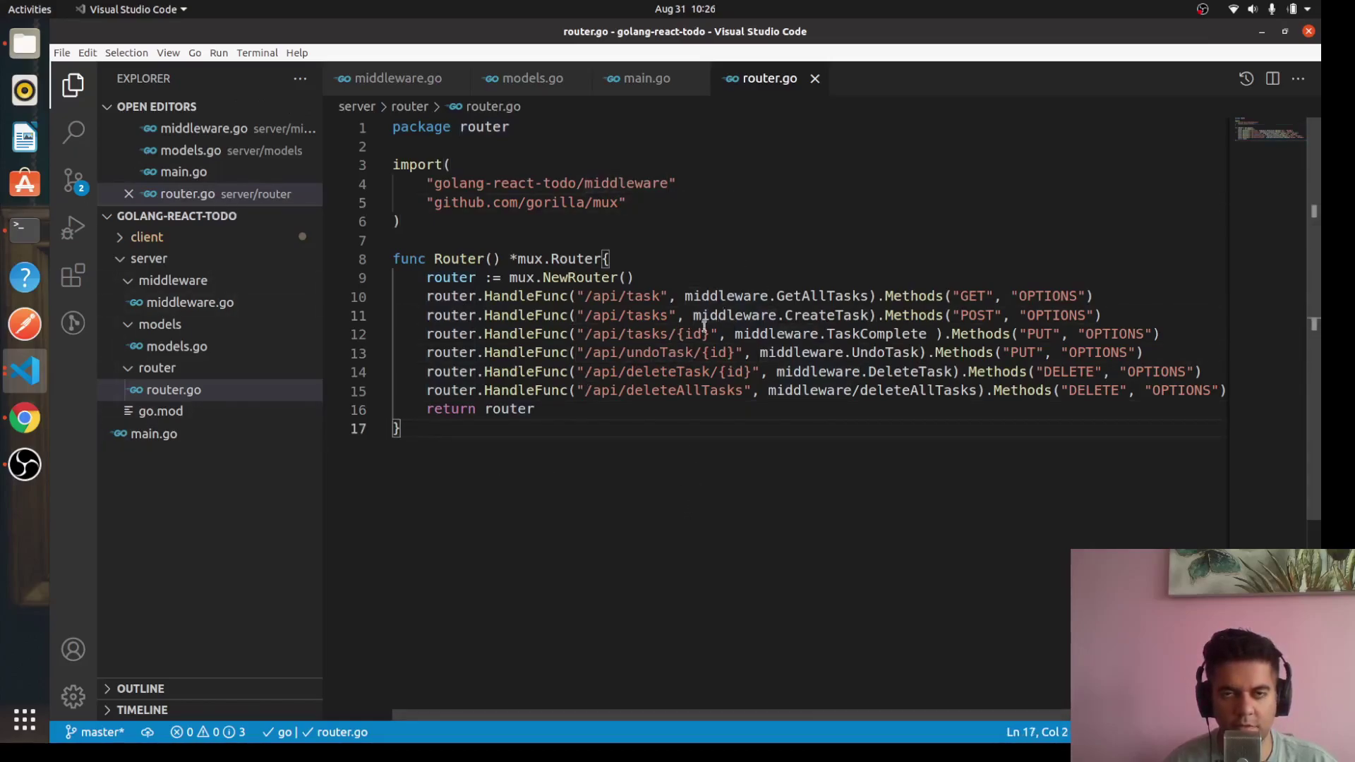
mouse_move(177, 216)
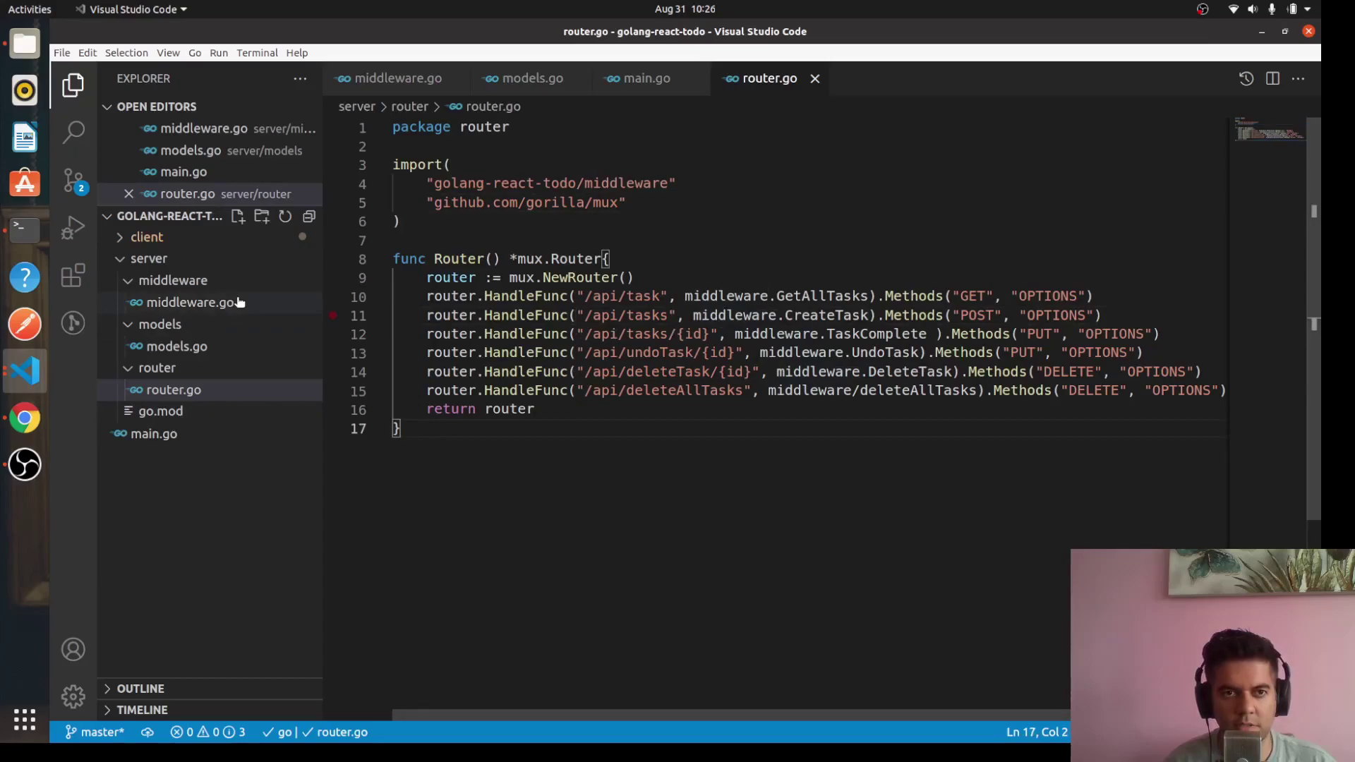
Step: Glance at middleware.go to check handler names, then return to the finished router.go
click(191, 302)
click(169, 389)
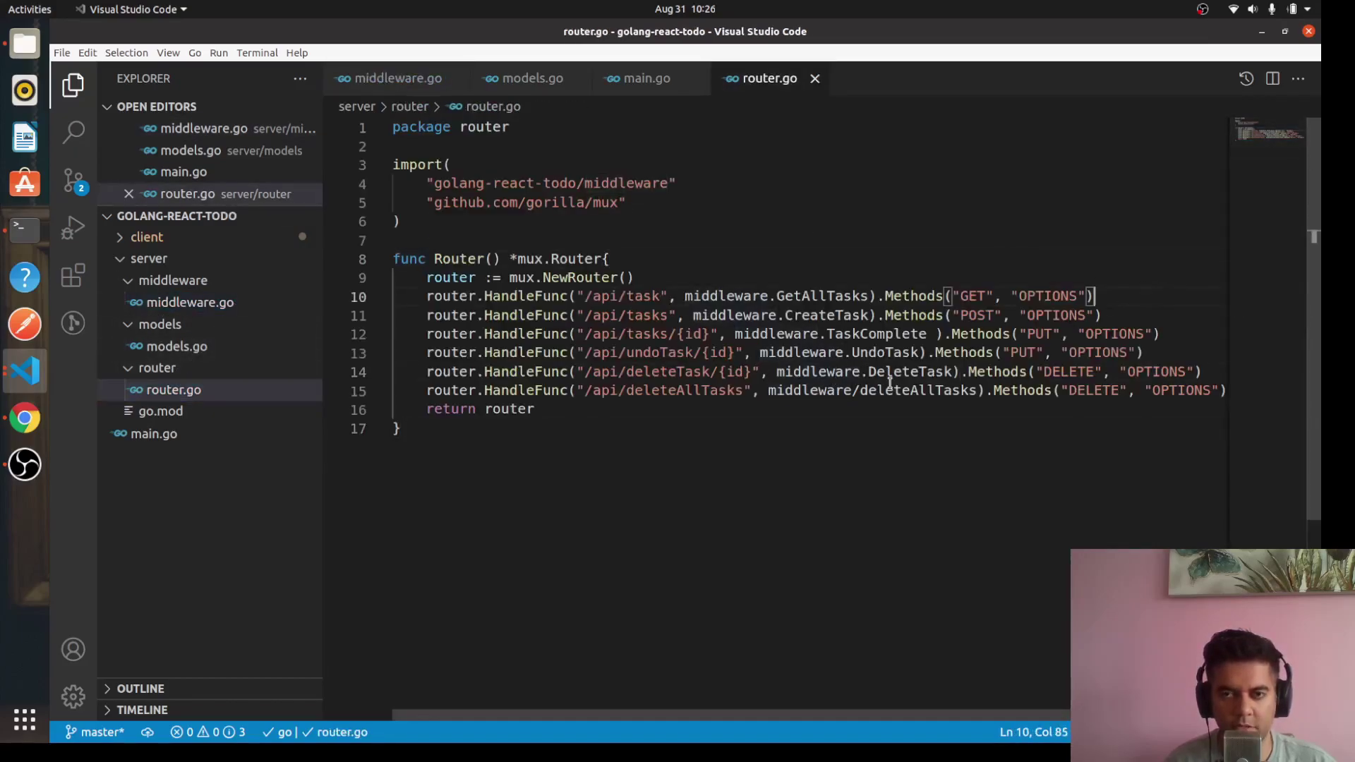
click(886, 333)
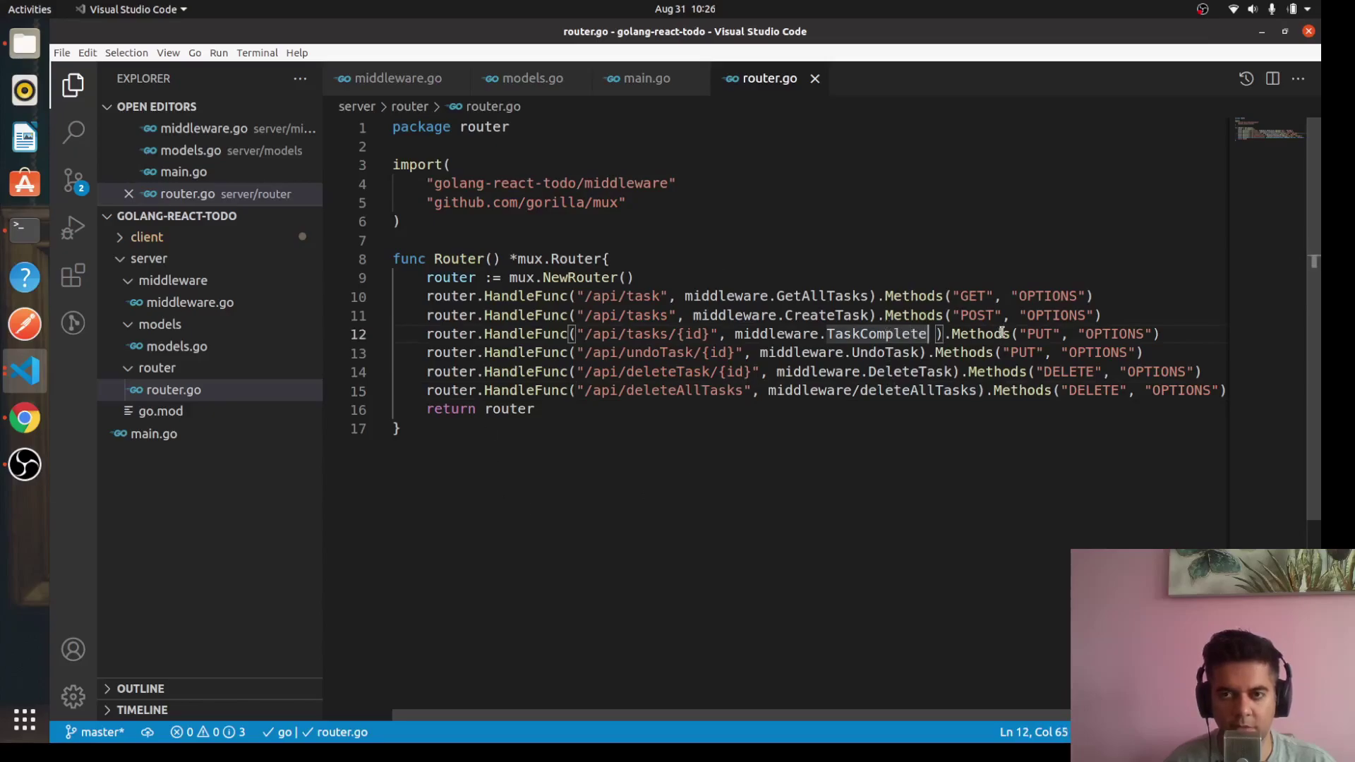
click(1170, 334)
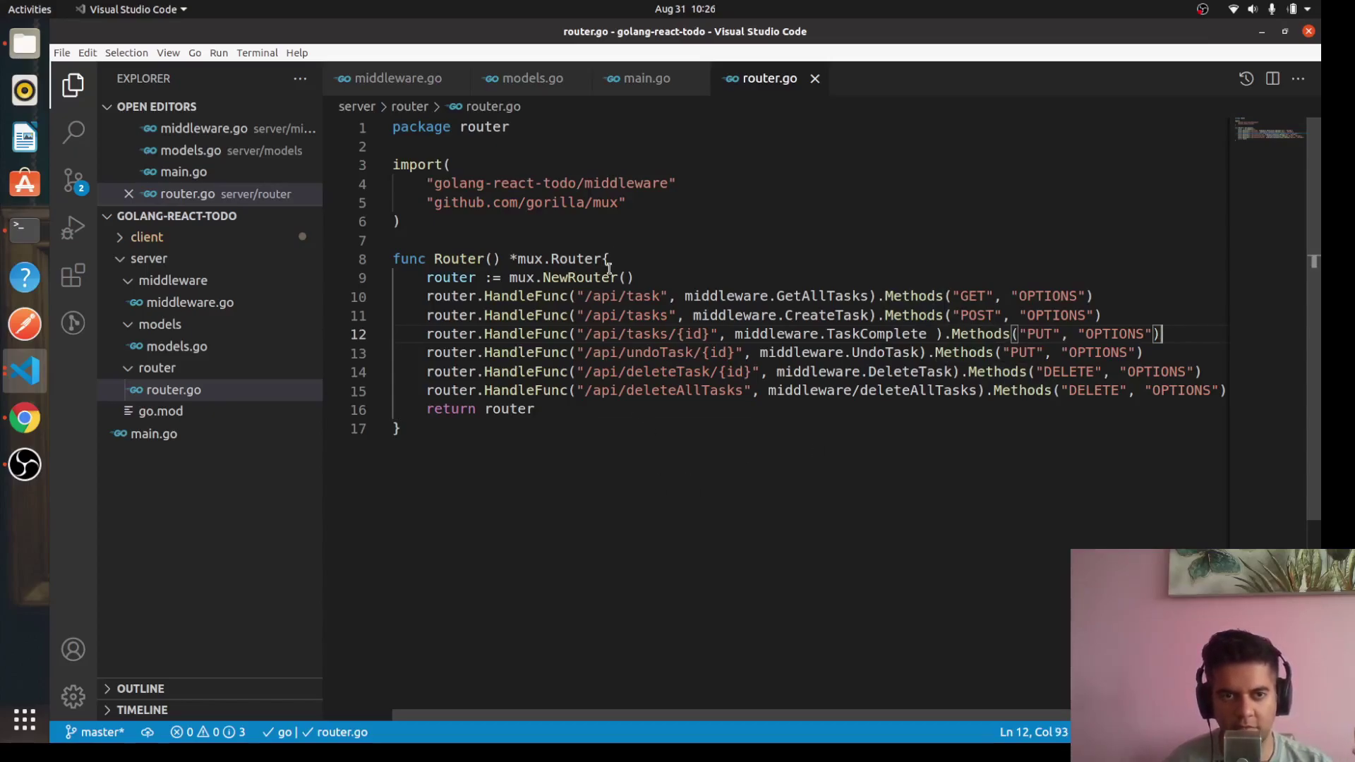
click(154, 434)
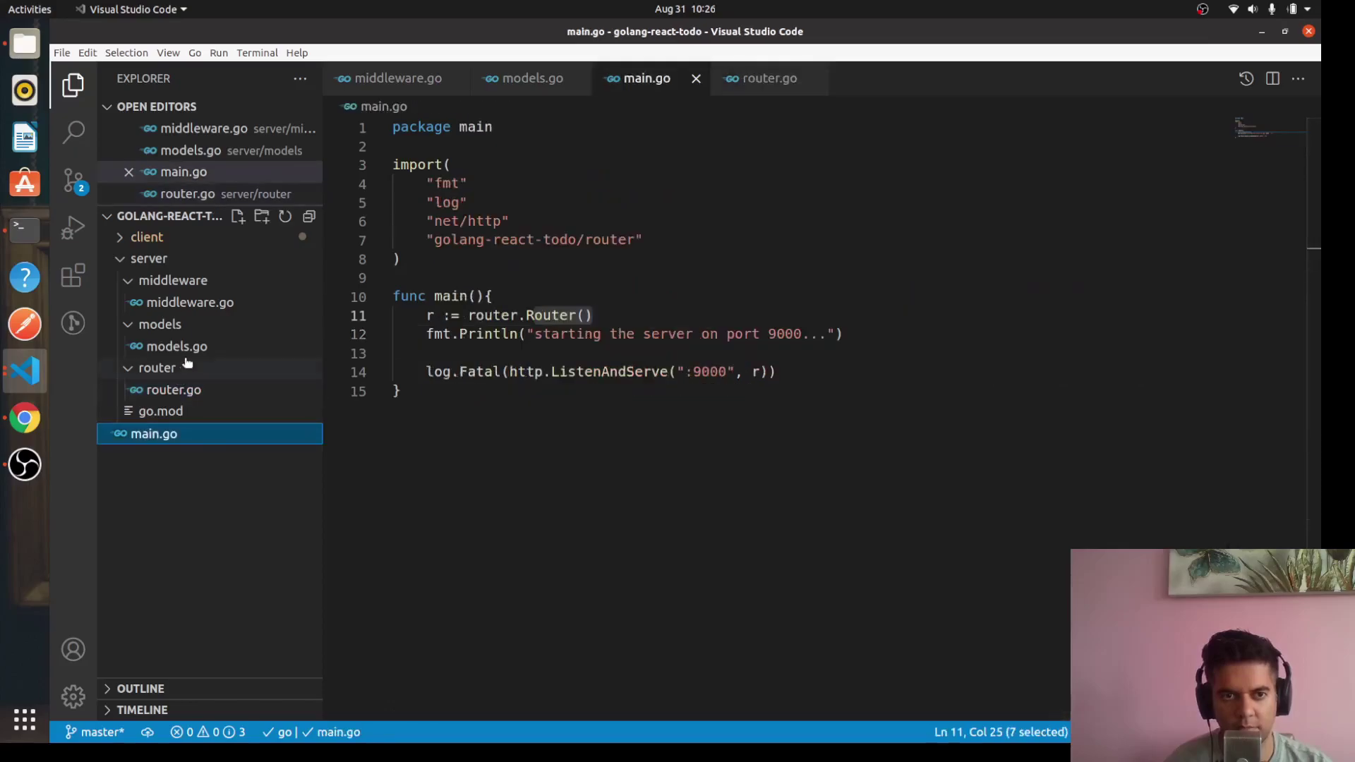
click(176, 346)
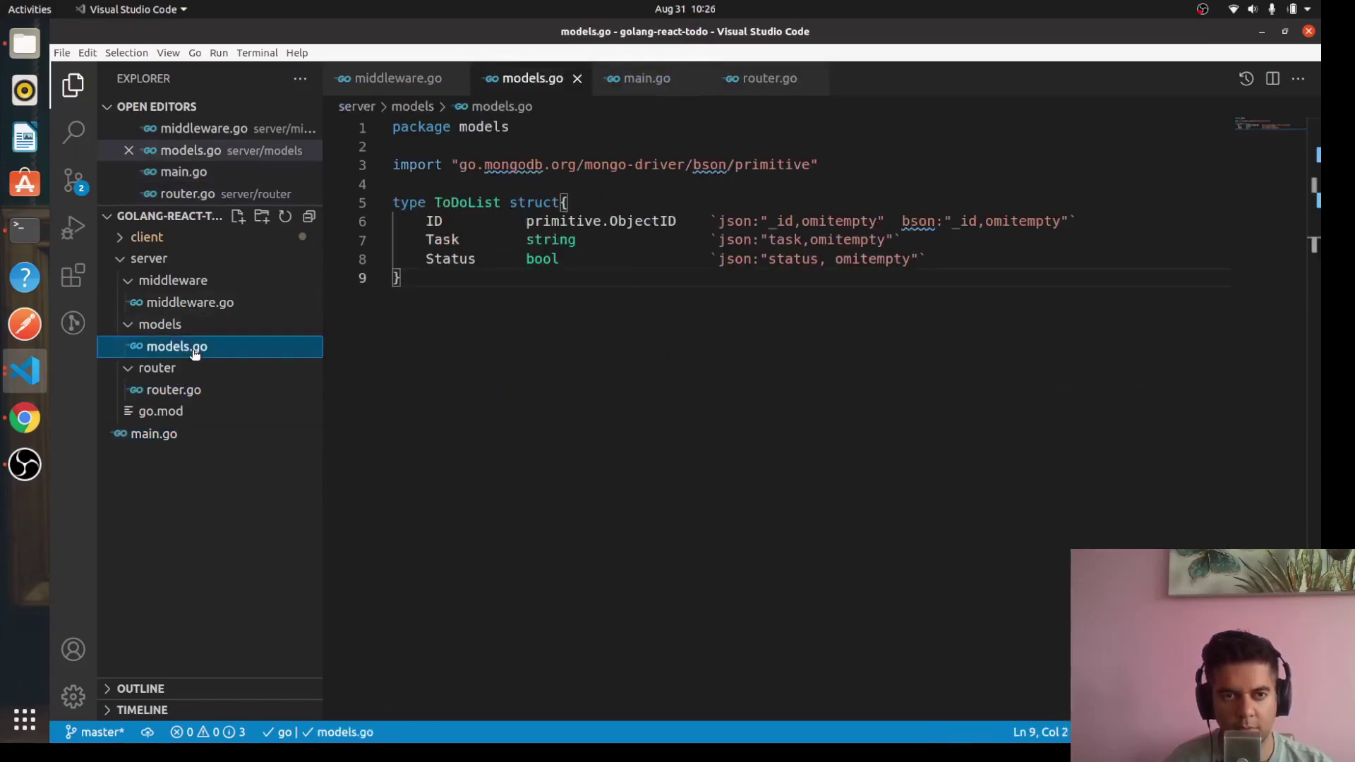
click(173, 390)
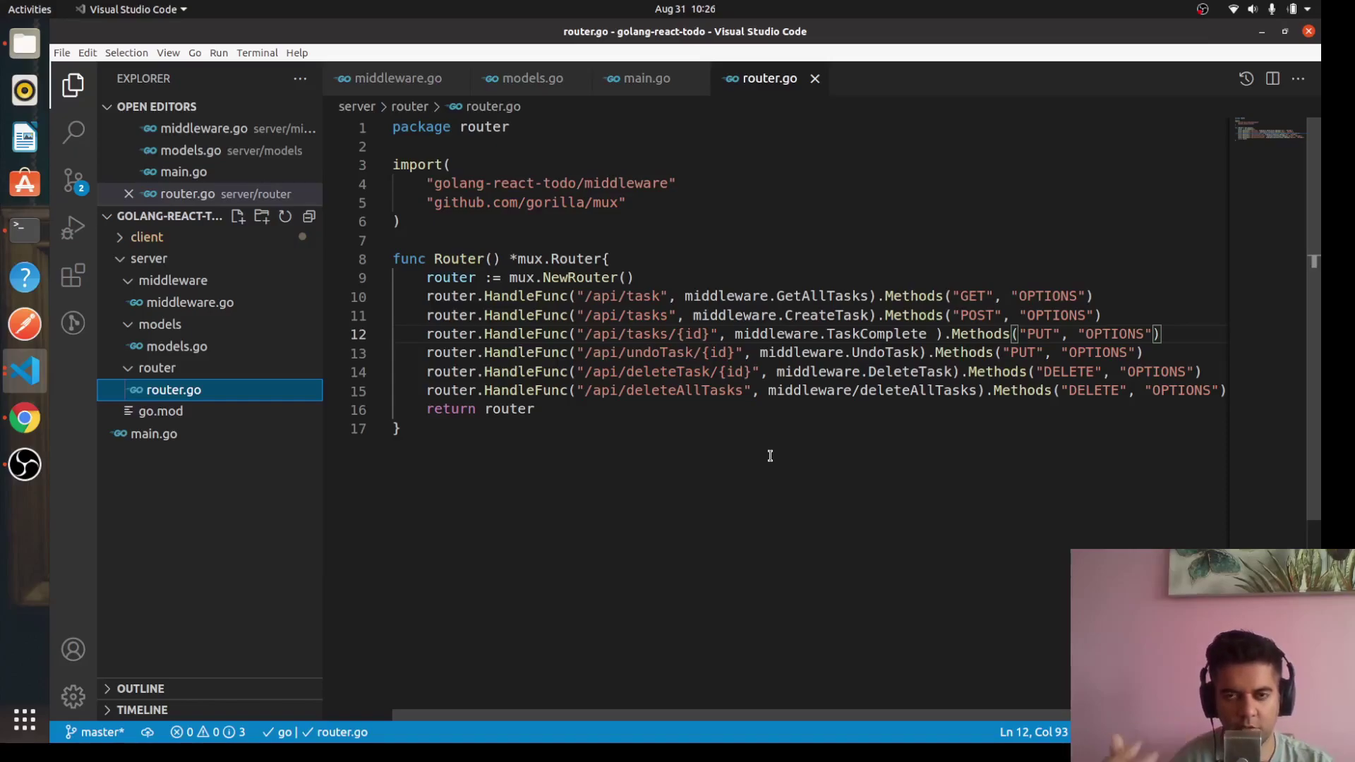
drag(447, 258, 609, 258)
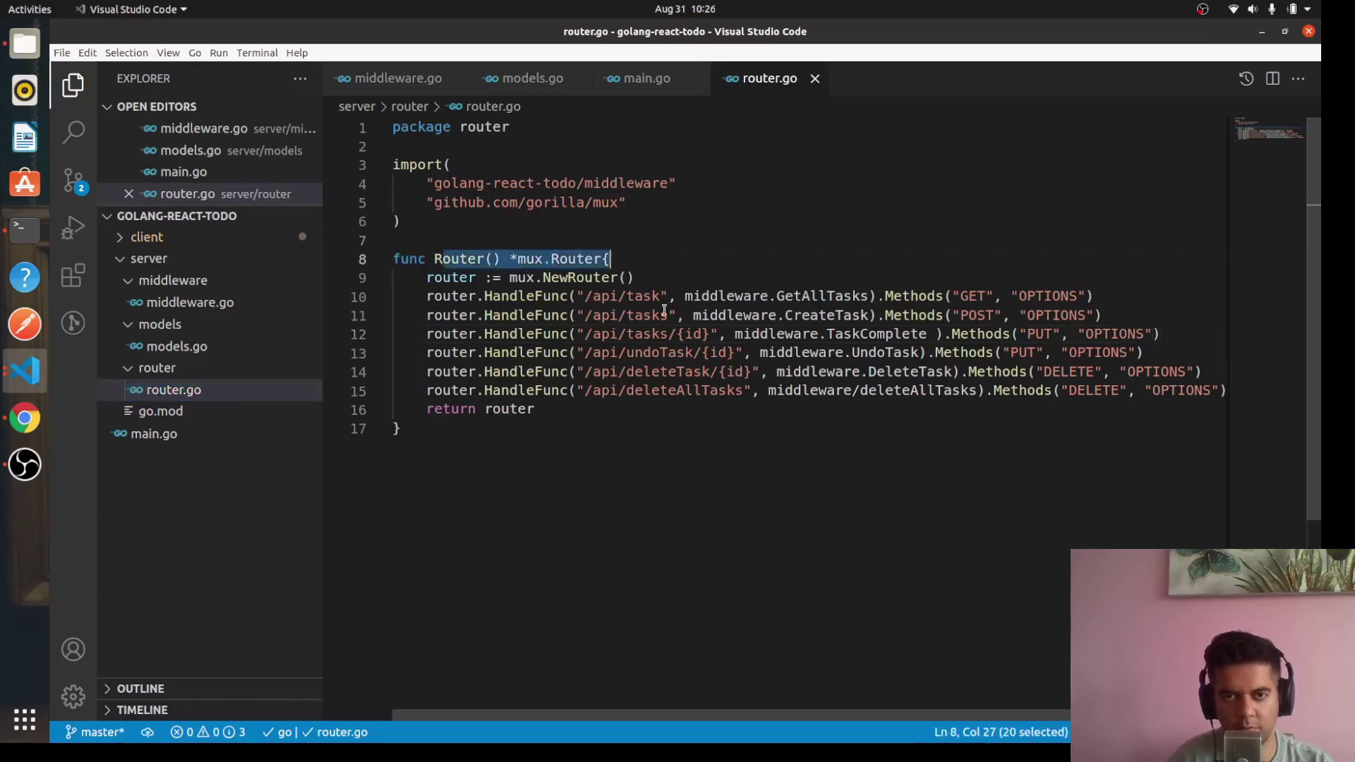
click(643, 412)
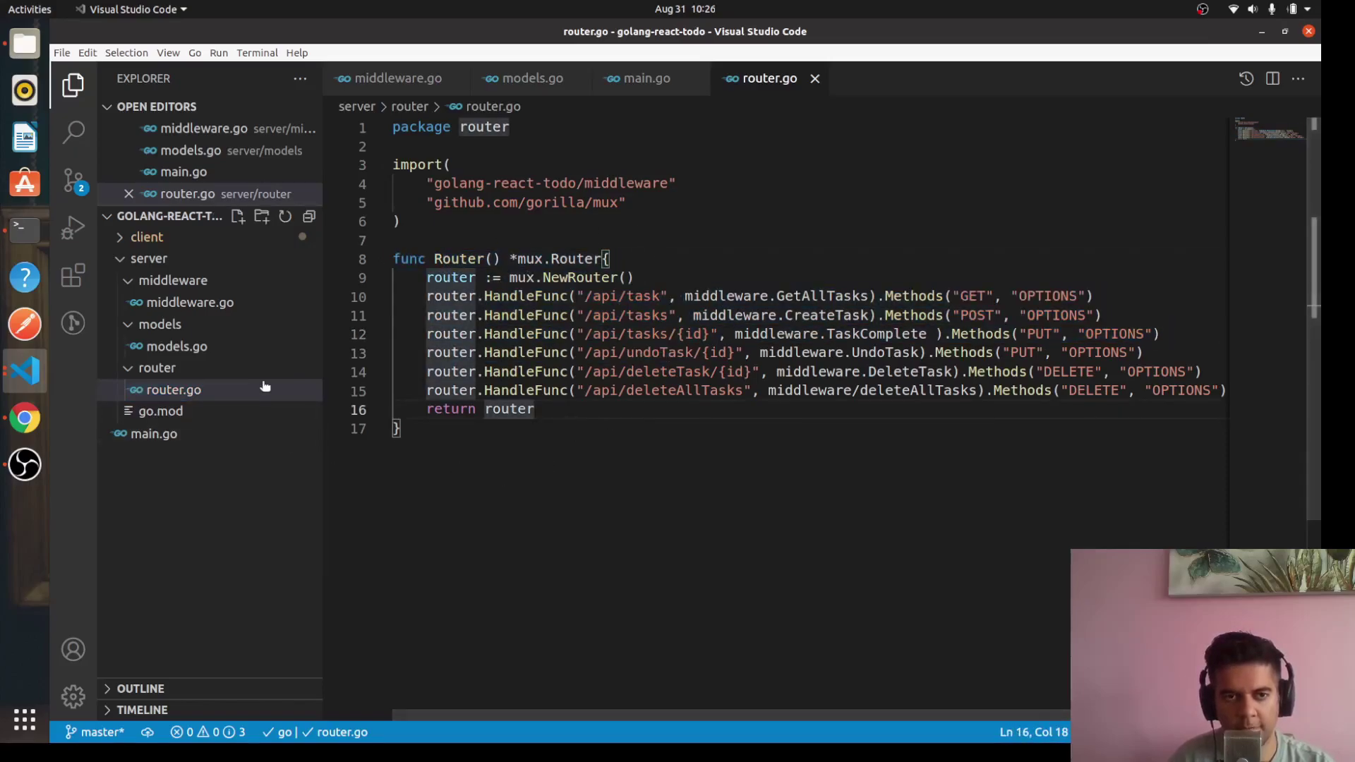